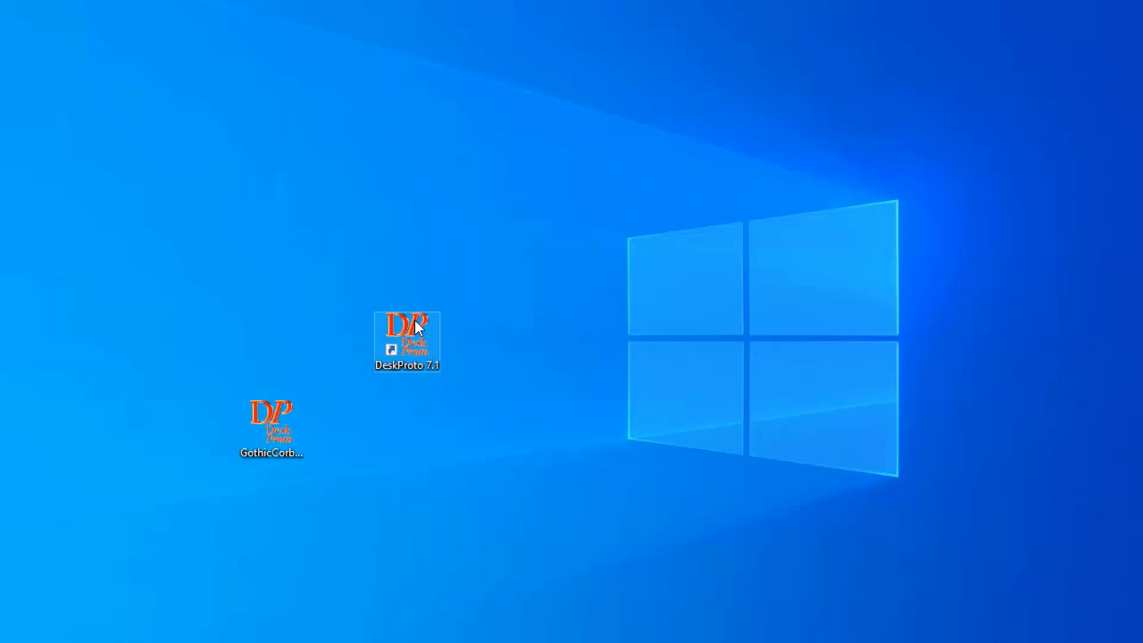
# - Start DeskProto 7.1 in the Multi-Axis Edition and begin a new project with the wizard
pyautogui.doubleClick(411, 334)
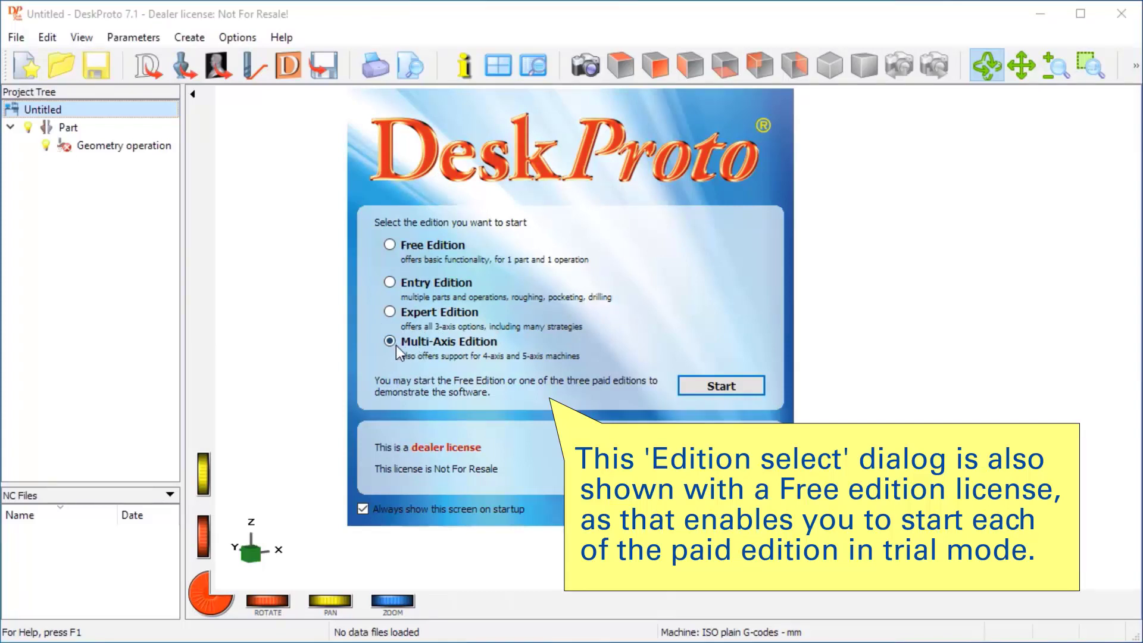
pyautogui.click(707, 388)
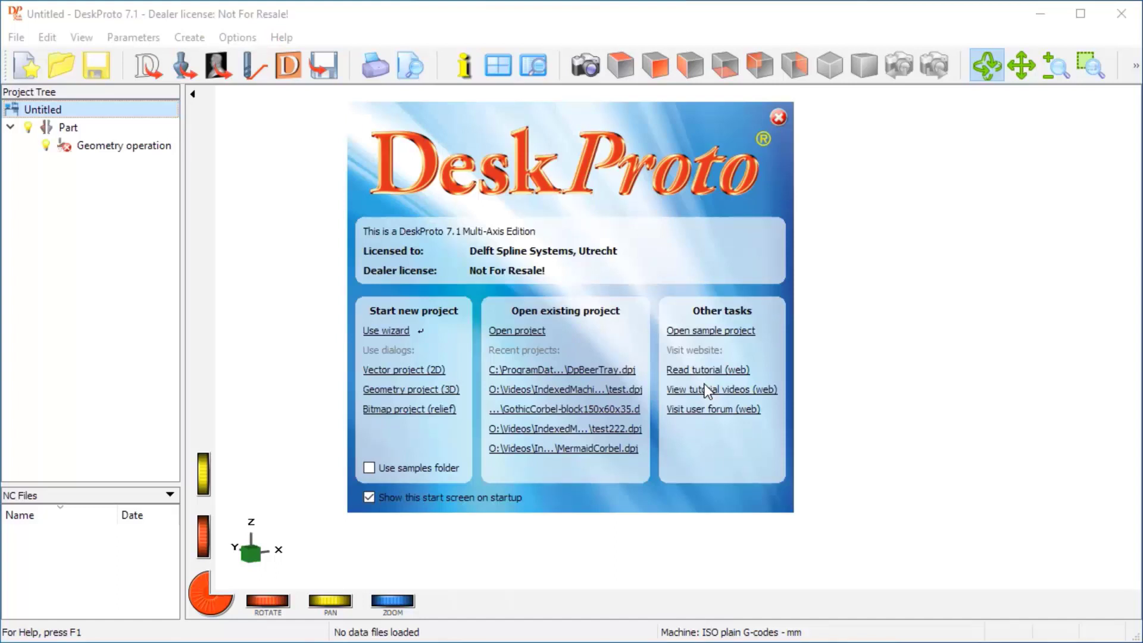
pyautogui.click(386, 331)
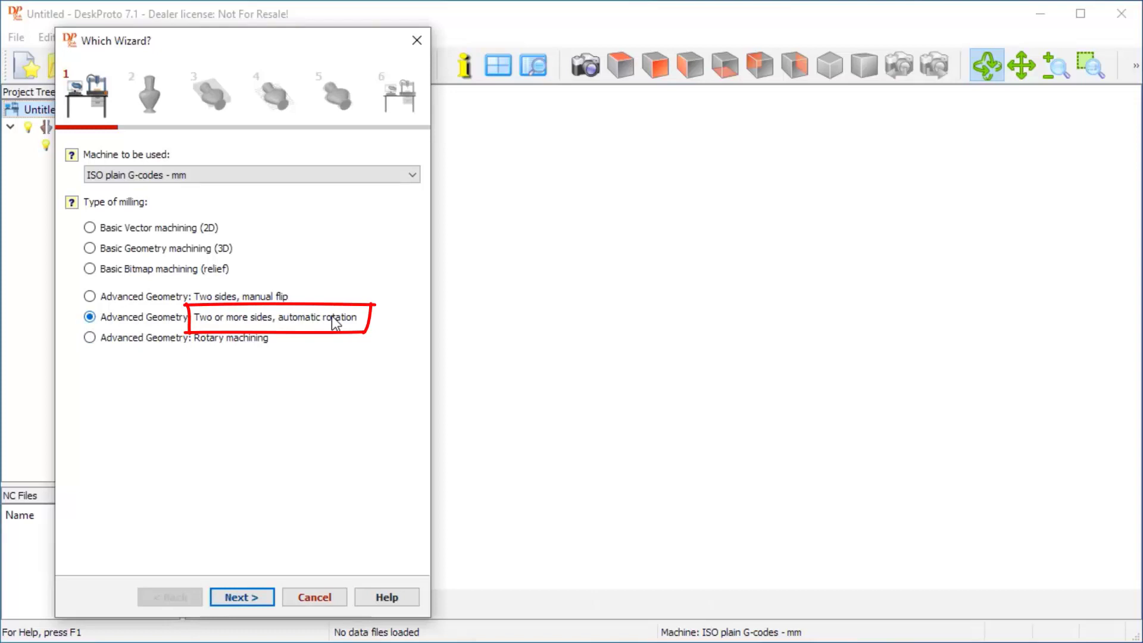
# - Continue the wizard with the ISO plain G-codes - mm machine and Advanced Geometry milling on two or more sides with automatic rotation
pyautogui.click(415, 178)
pyautogui.click(374, 179)
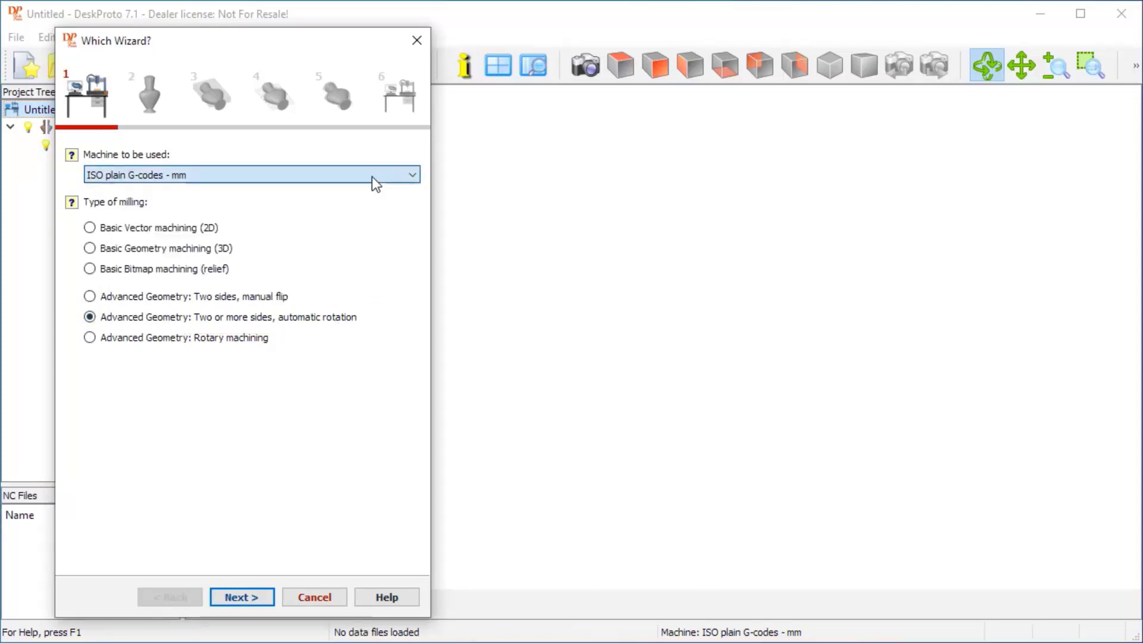
pyautogui.click(226, 598)
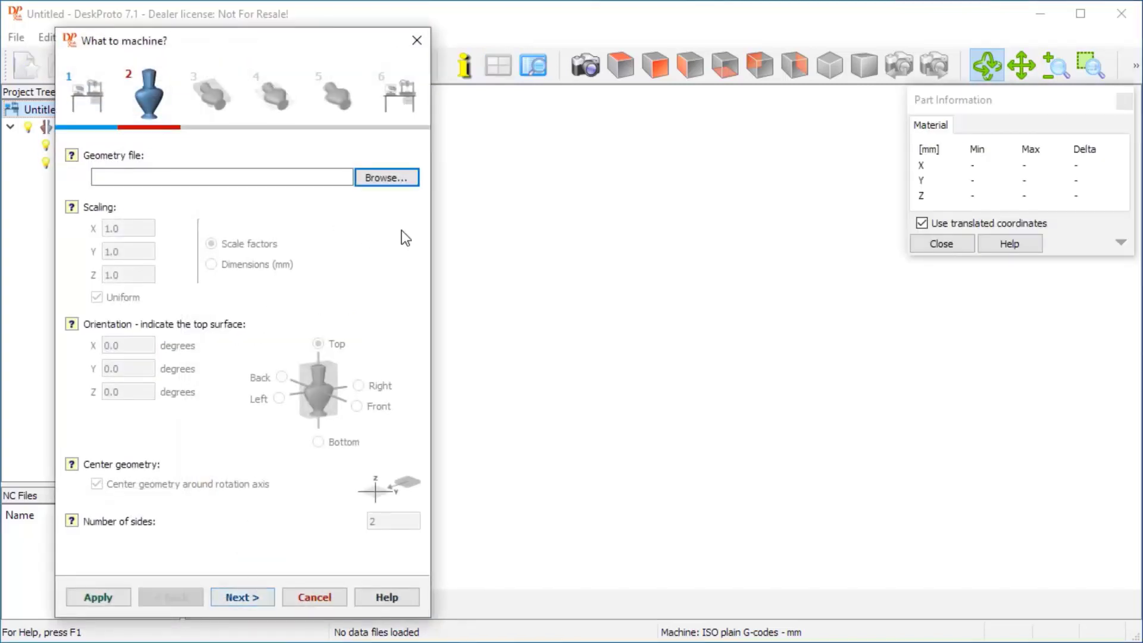
# - Load the geometry file GothicCorbel.stl from the Desktop folder
pyautogui.click(396, 178)
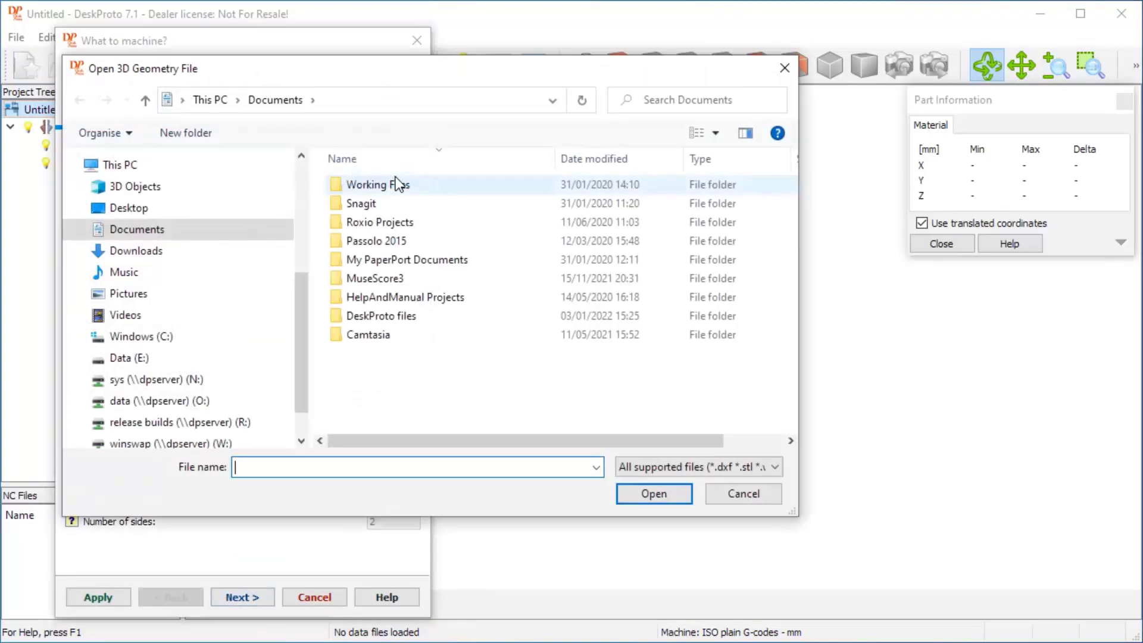
pyautogui.click(147, 212)
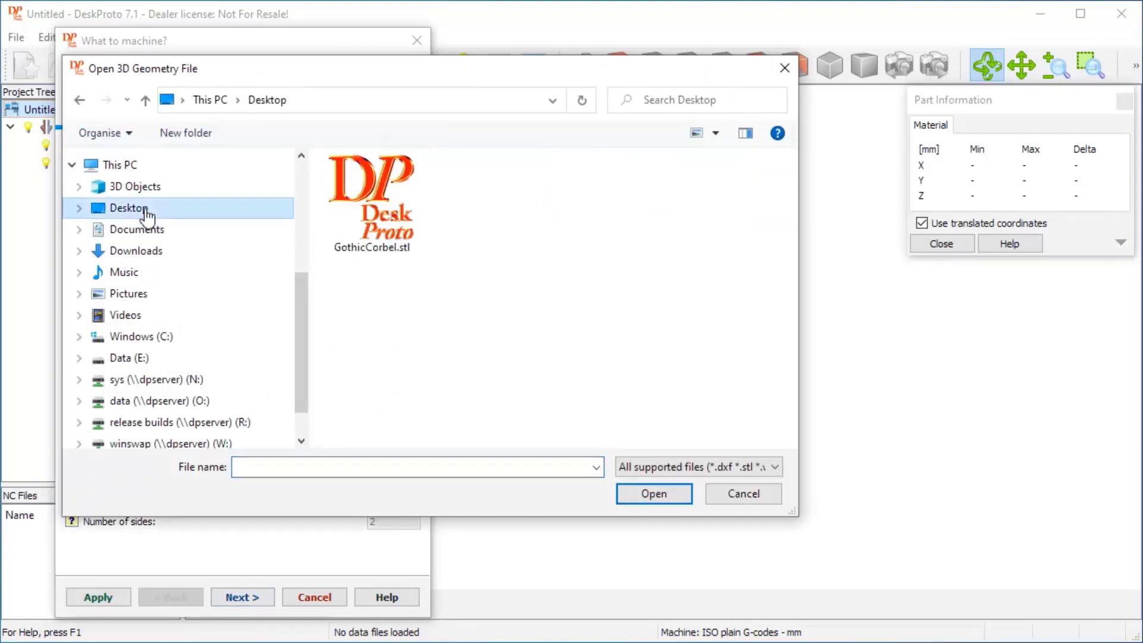
pyautogui.click(380, 193)
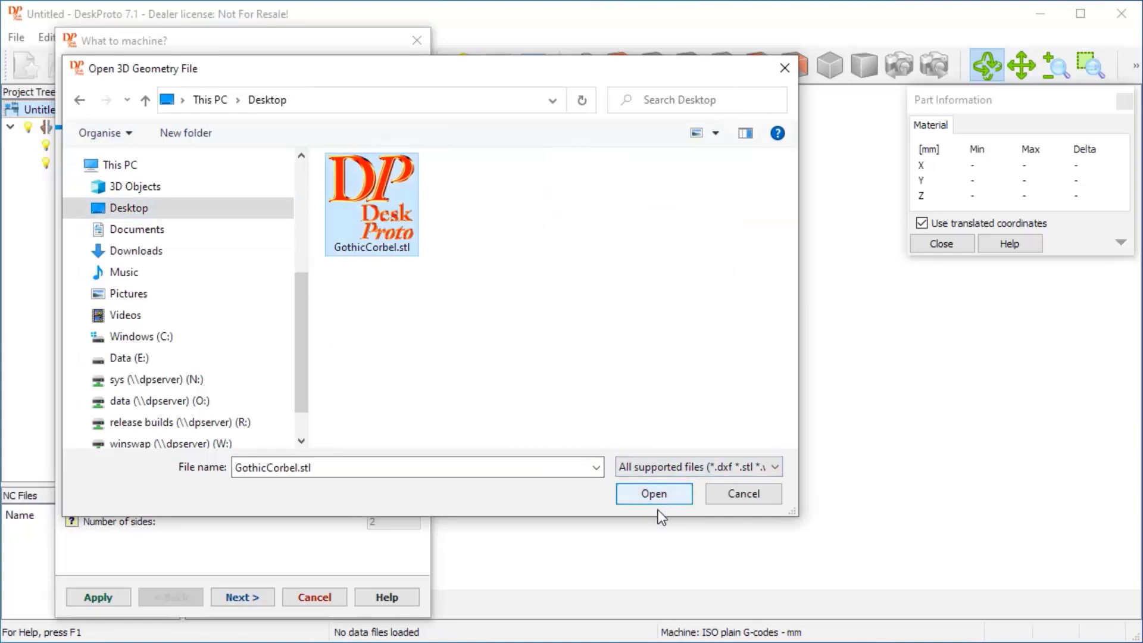
pyautogui.click(652, 492)
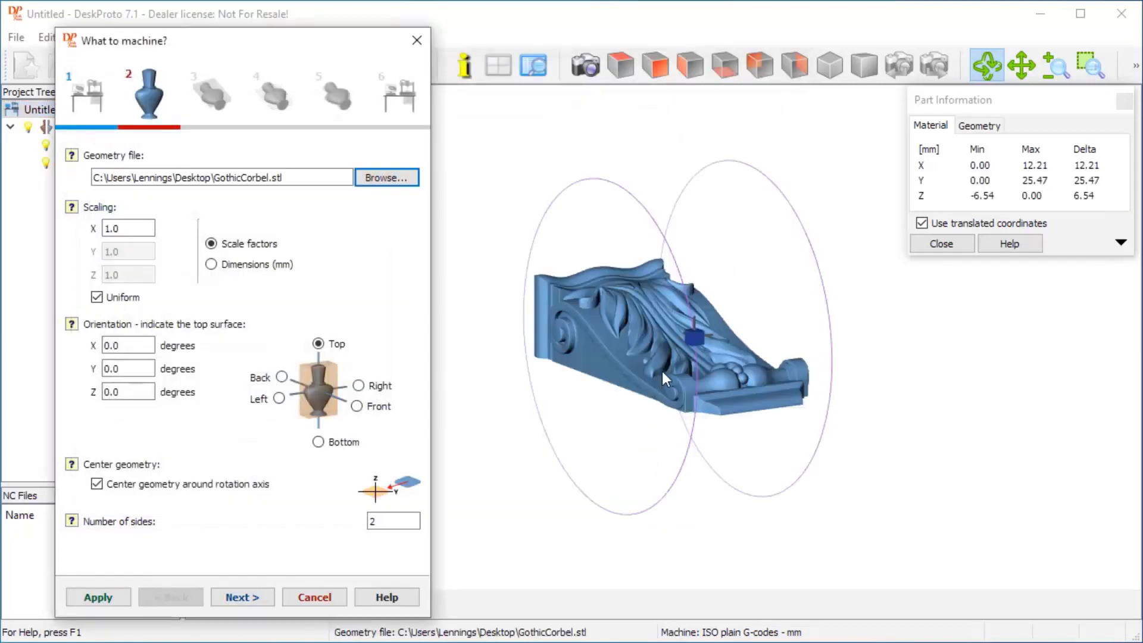
# - Scale the corbel uniformly by dimensions, setting its X size to 59 mm
pyautogui.scroll(6, 524, 274)
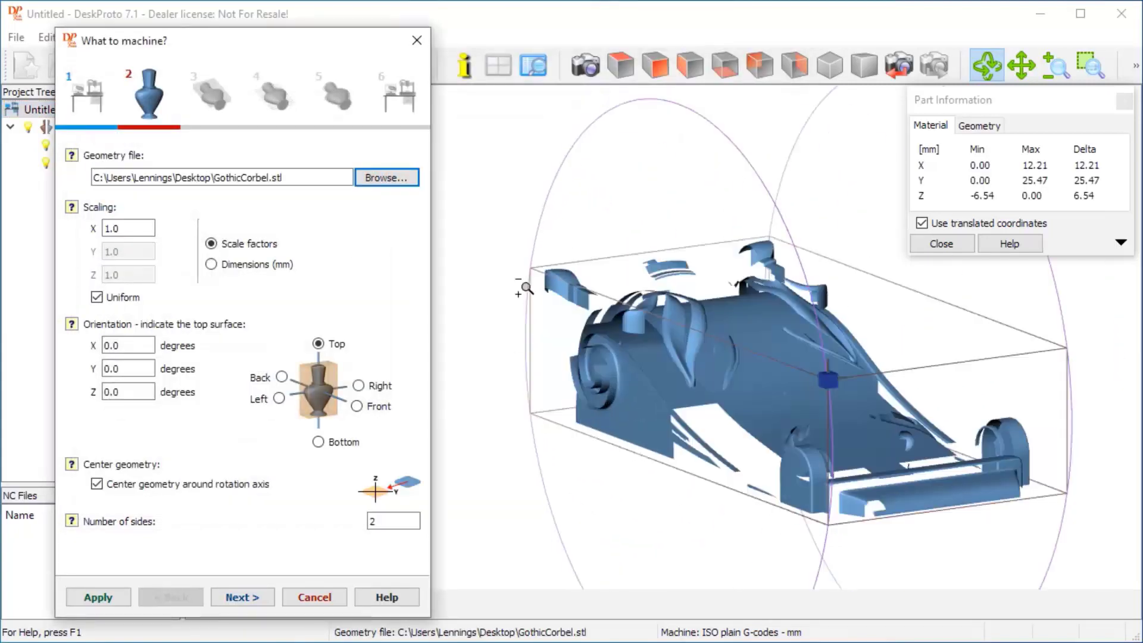
pyautogui.scroll(-1, 524, 287)
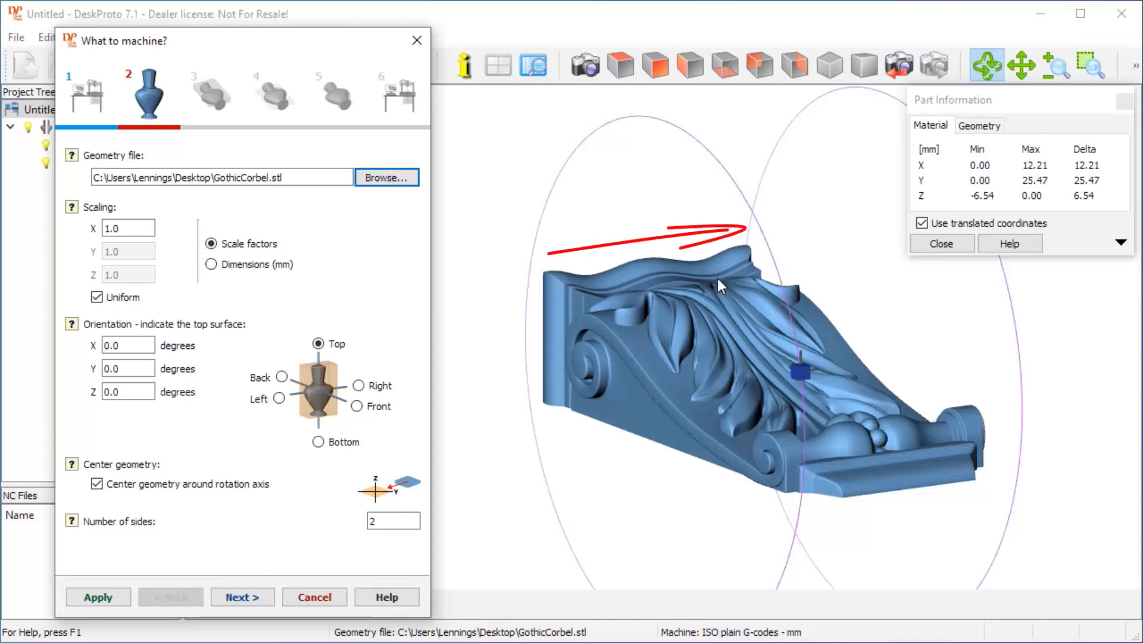
pyautogui.click(212, 265)
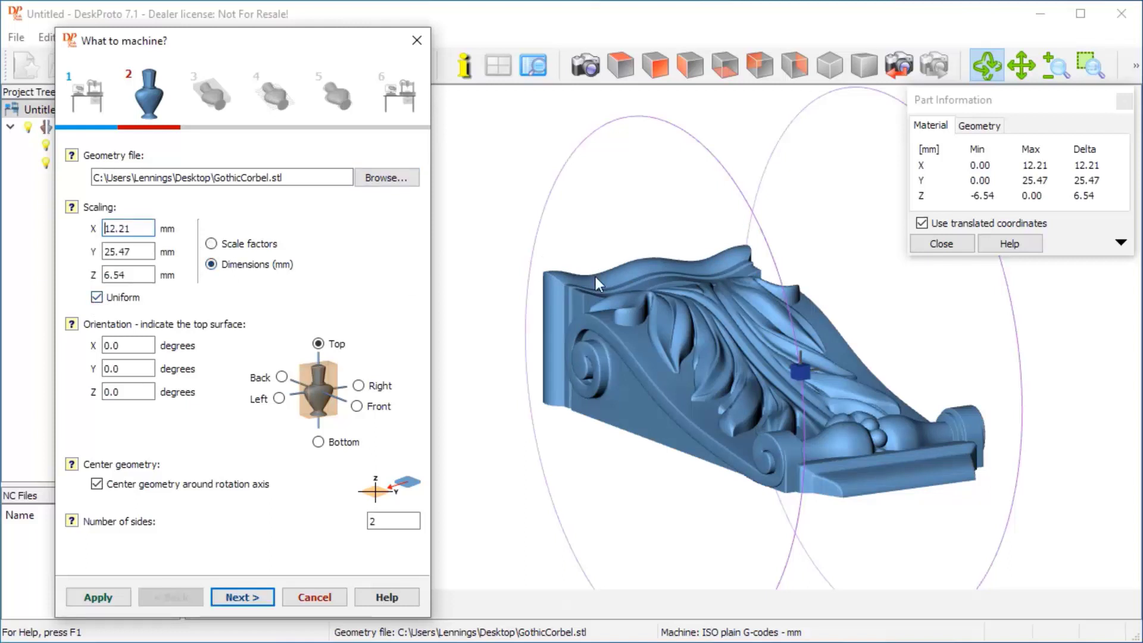
pyautogui.moveTo(137, 236); pyautogui.dragTo(55, 228)
pyautogui.write('59')
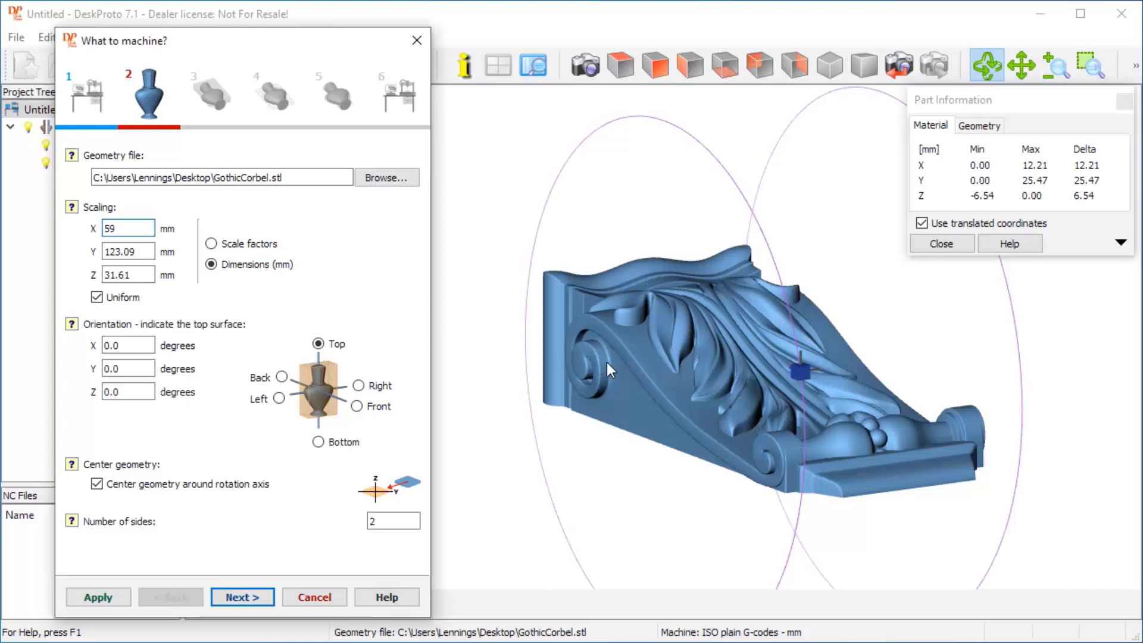
# - Rotate the corbel 90 degrees about the Z axis and apply the change to the model
pyautogui.moveTo(345, 41); pyautogui.dragTo(267, 47)
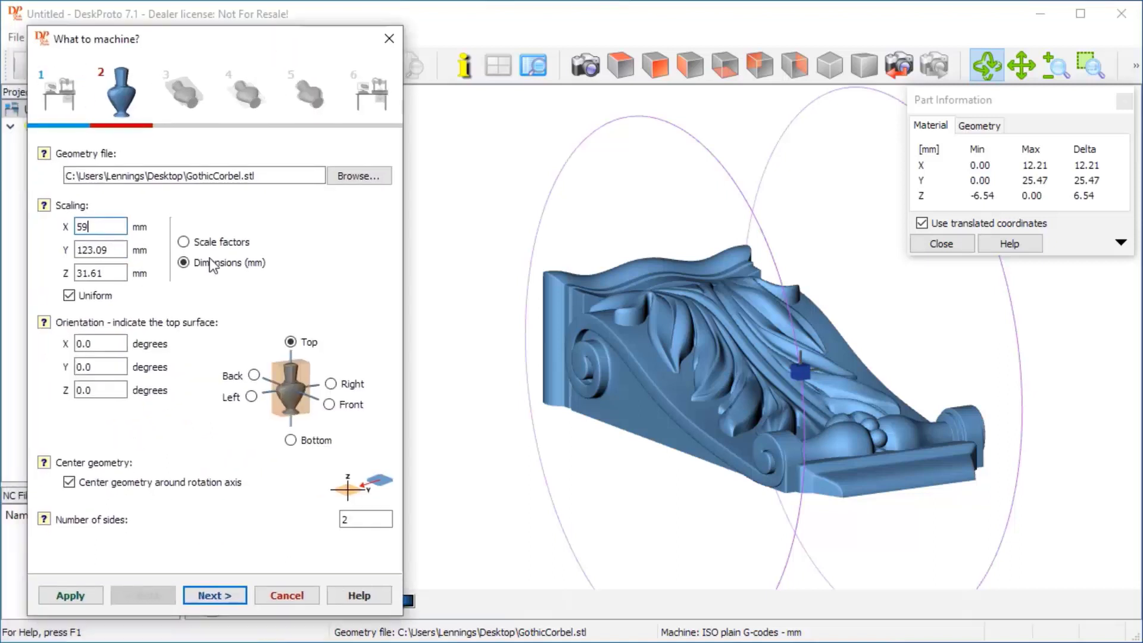
pyautogui.moveTo(95, 390); pyautogui.dragTo(58, 390)
pyautogui.write('90')
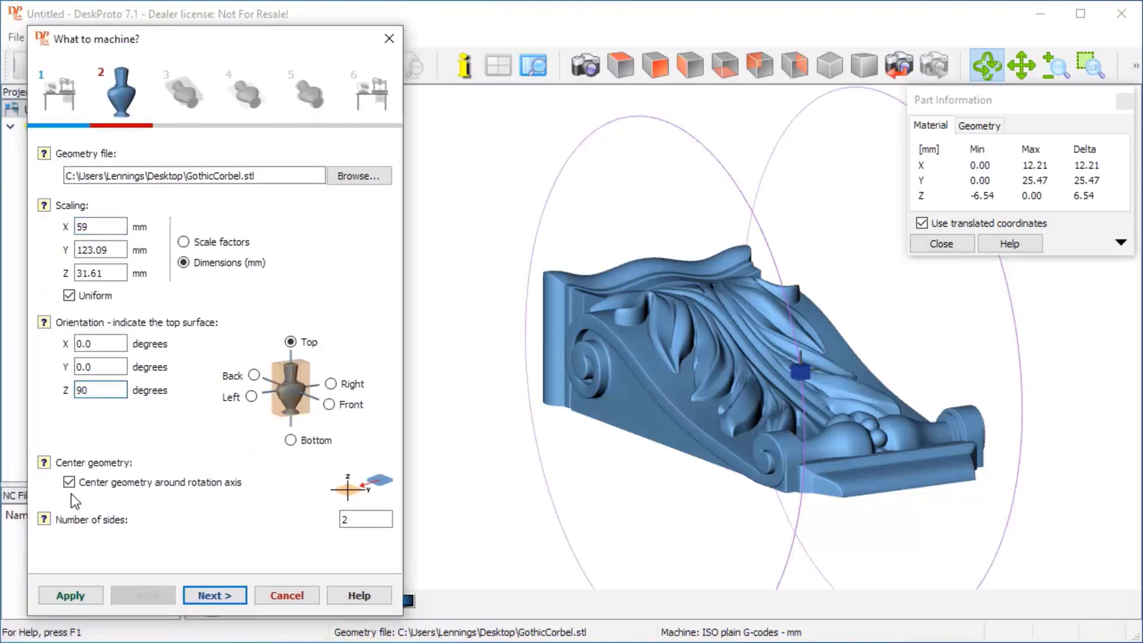
pyautogui.click(69, 595)
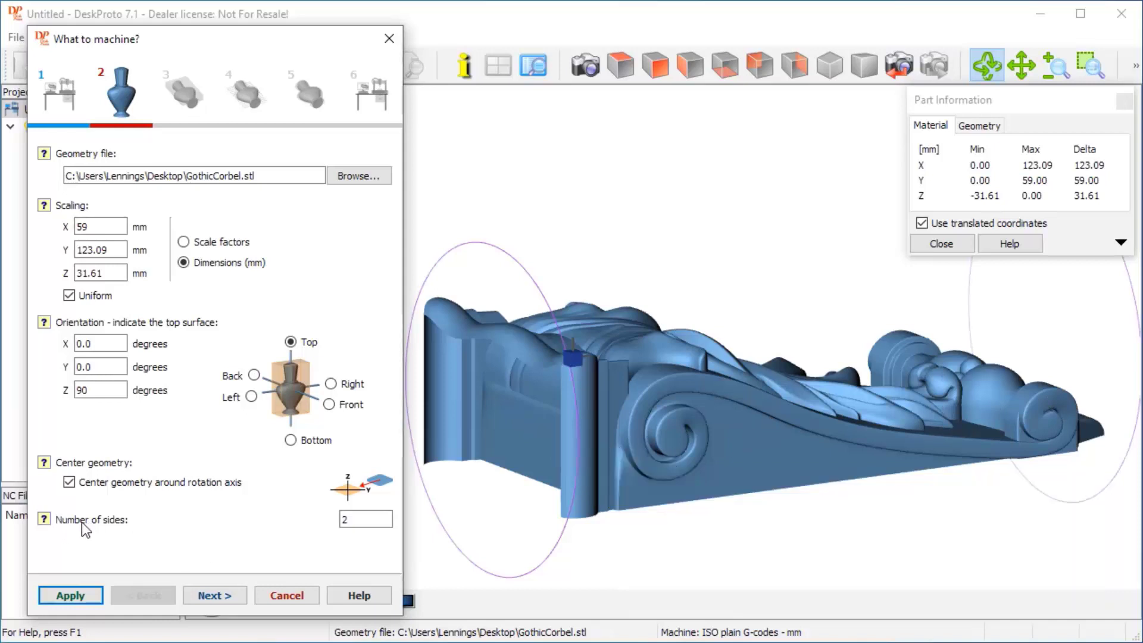
# - Set the number of machining sides to 4 and proceed to the material and support settings
pyautogui.doubleClick(360, 519)
pyautogui.write('4')
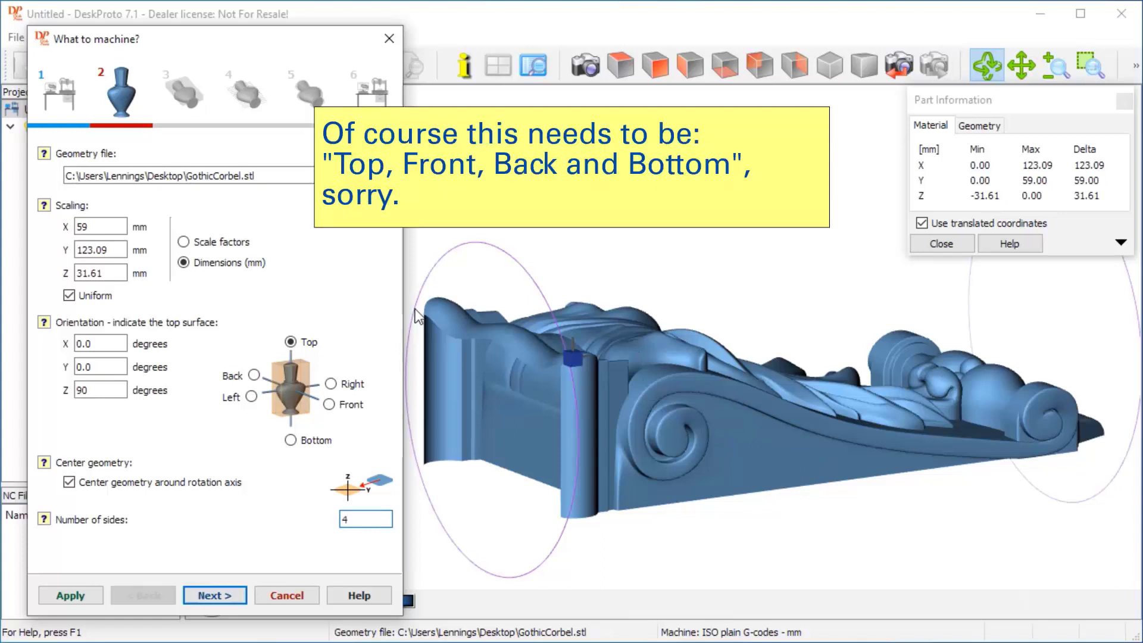
pyautogui.click(202, 596)
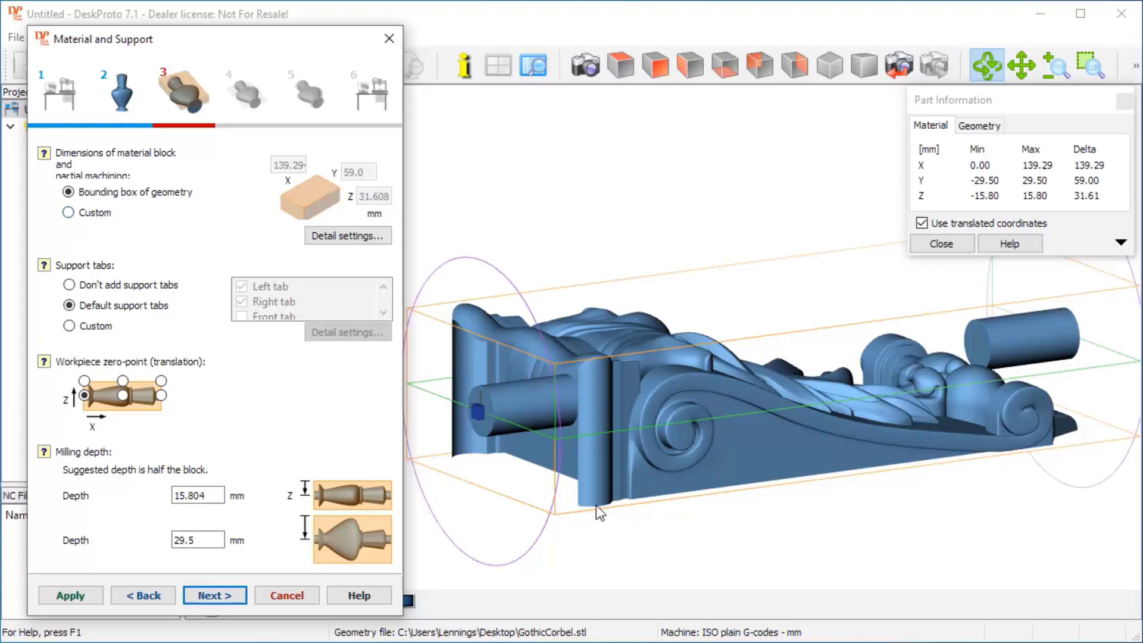
# - Define a custom material block measuring 150 mm in X, 60 mm in Y and 35 mm in Z
pyautogui.moveTo(514, 233); pyautogui.dragTo(500, 364)
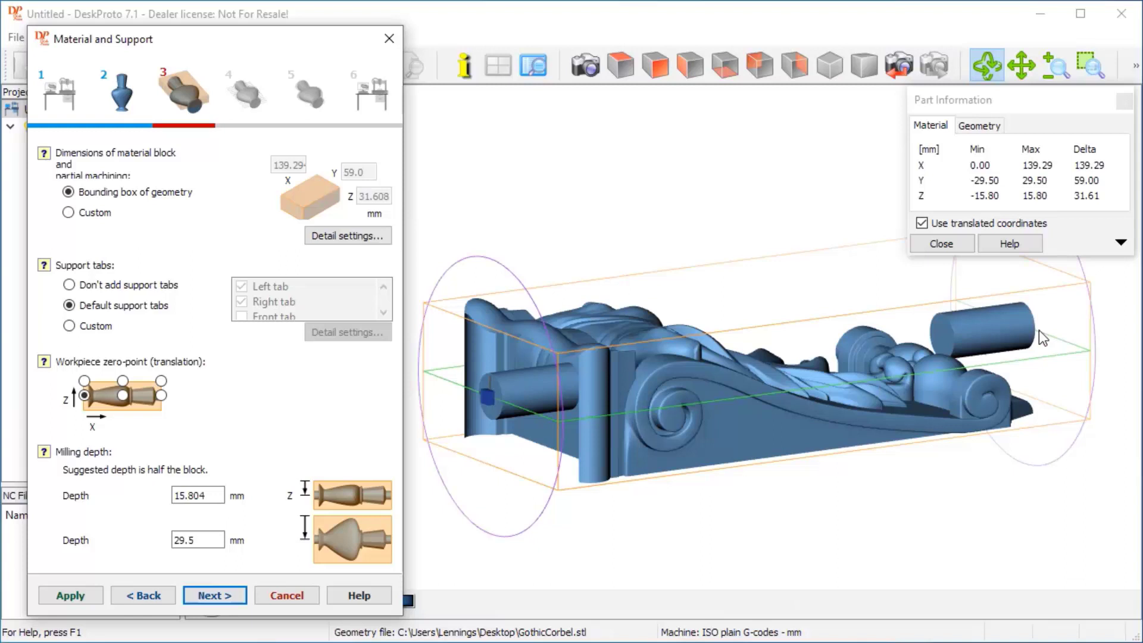
pyautogui.click(69, 212)
pyautogui.doubleClick(288, 164)
pyautogui.write('150')
pyautogui.doubleClick(343, 172)
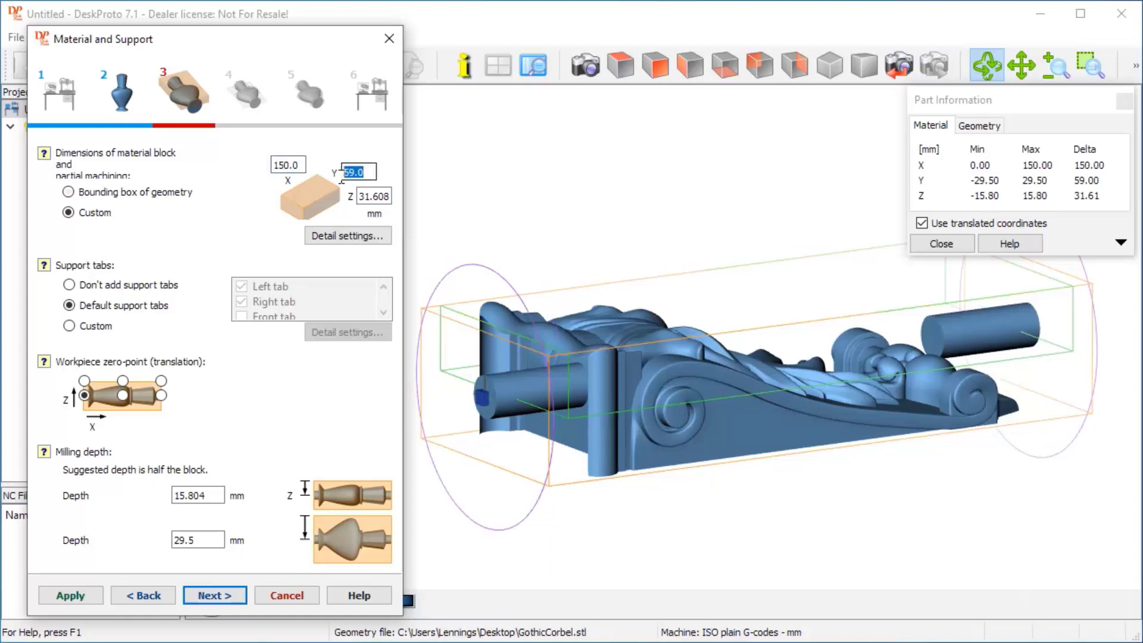
pyautogui.write('60')
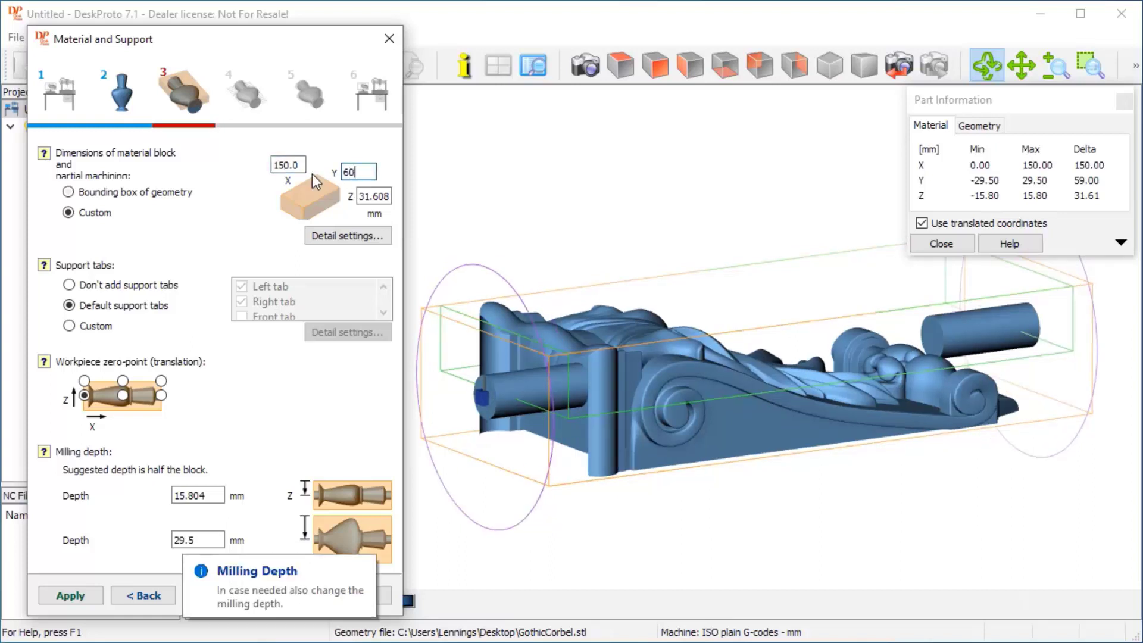
pyautogui.moveTo(364, 197); pyautogui.dragTo(415, 197)
pyautogui.write('5')
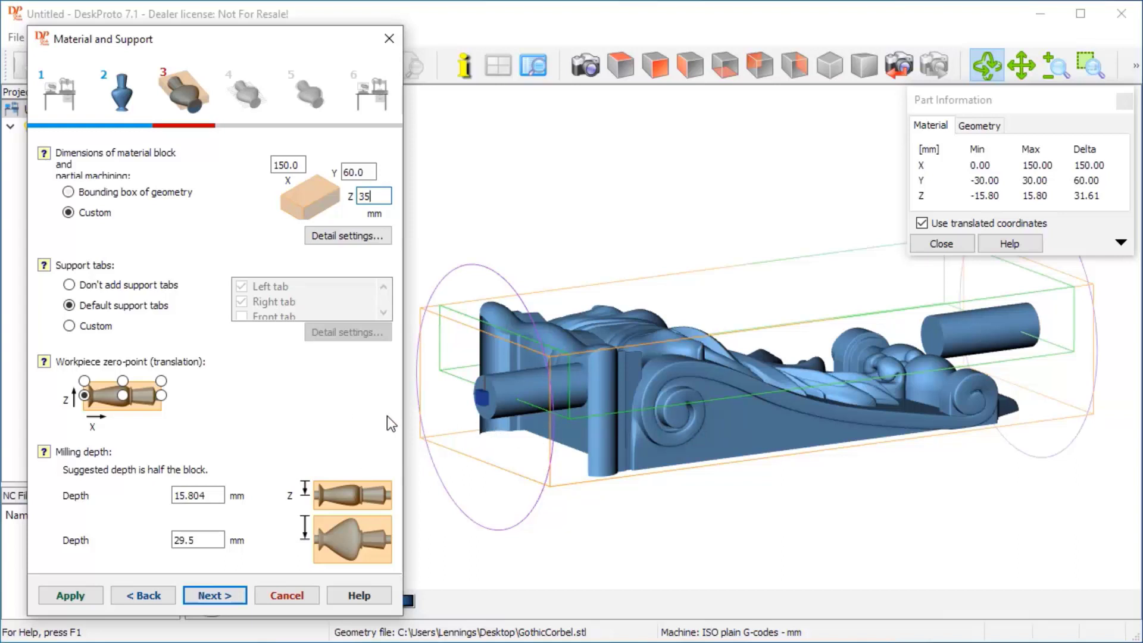
# - Switch to custom support tabs and remove the left tab
pyautogui.click(68, 327)
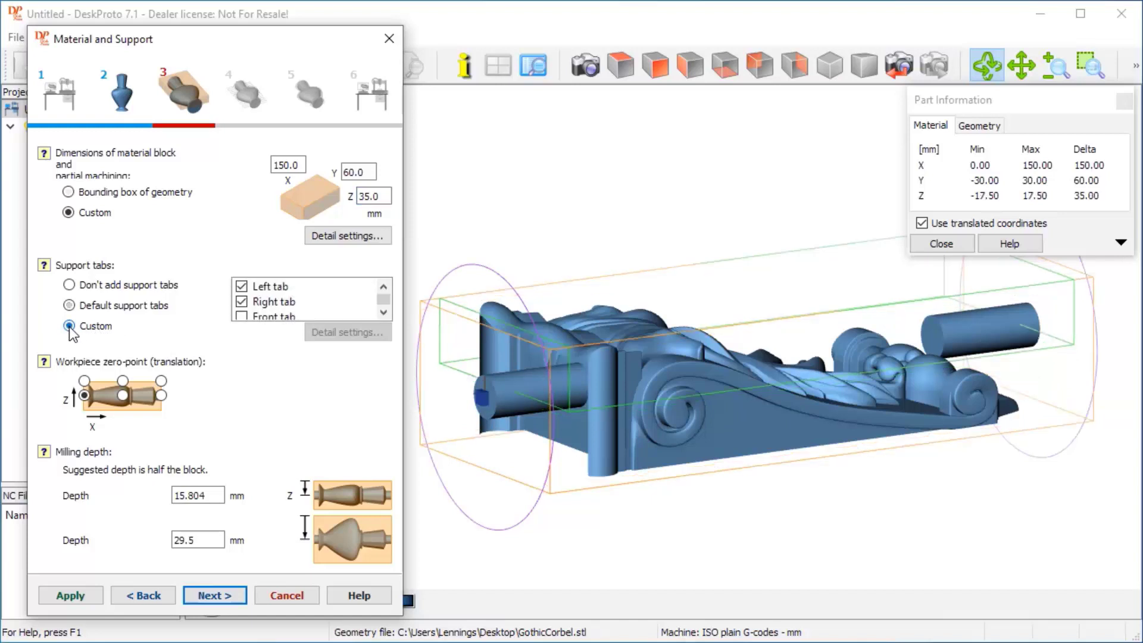
pyautogui.click(241, 287)
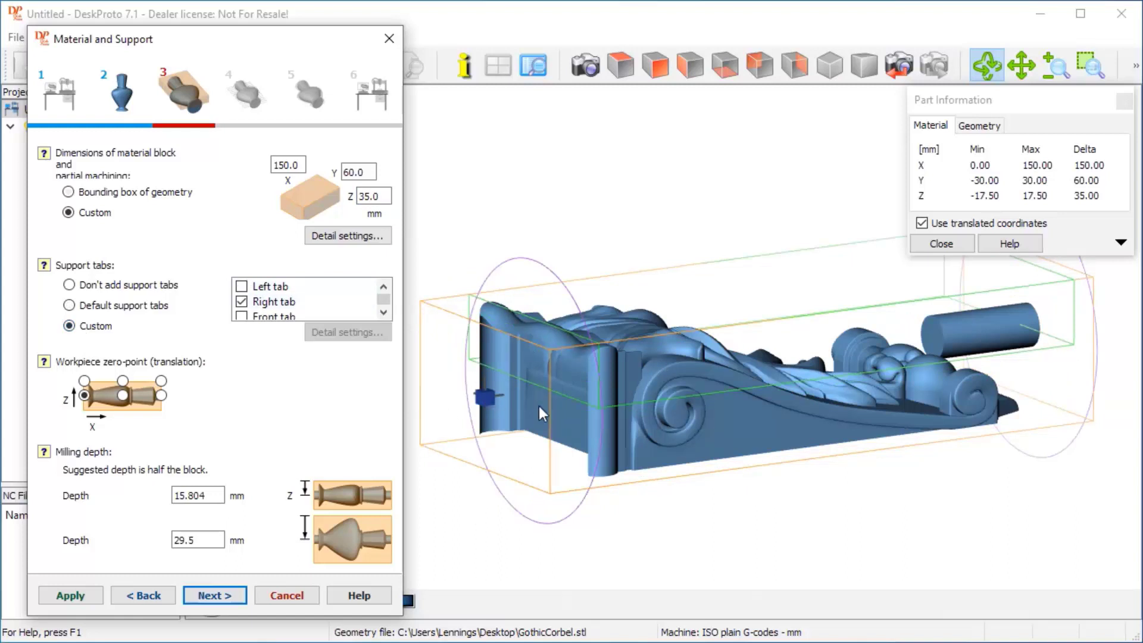
pyautogui.moveTo(821, 366)
pyautogui.mouseDown()
pyautogui.moveTo(713, 351)
pyautogui.moveTo(711, 325)
pyautogui.mouseUp()
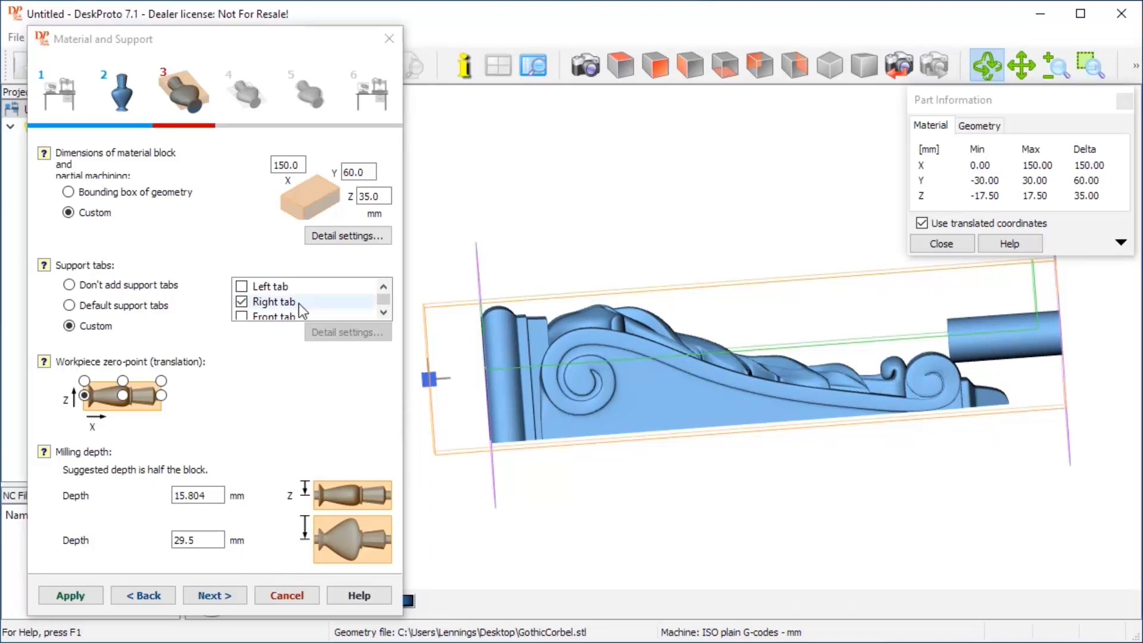
# - Open the right support tab's detail settings and, in front view, lower the tab to span about -16.9 to -1.8 mm in Z
pyautogui.click(283, 303)
pyautogui.click(340, 336)
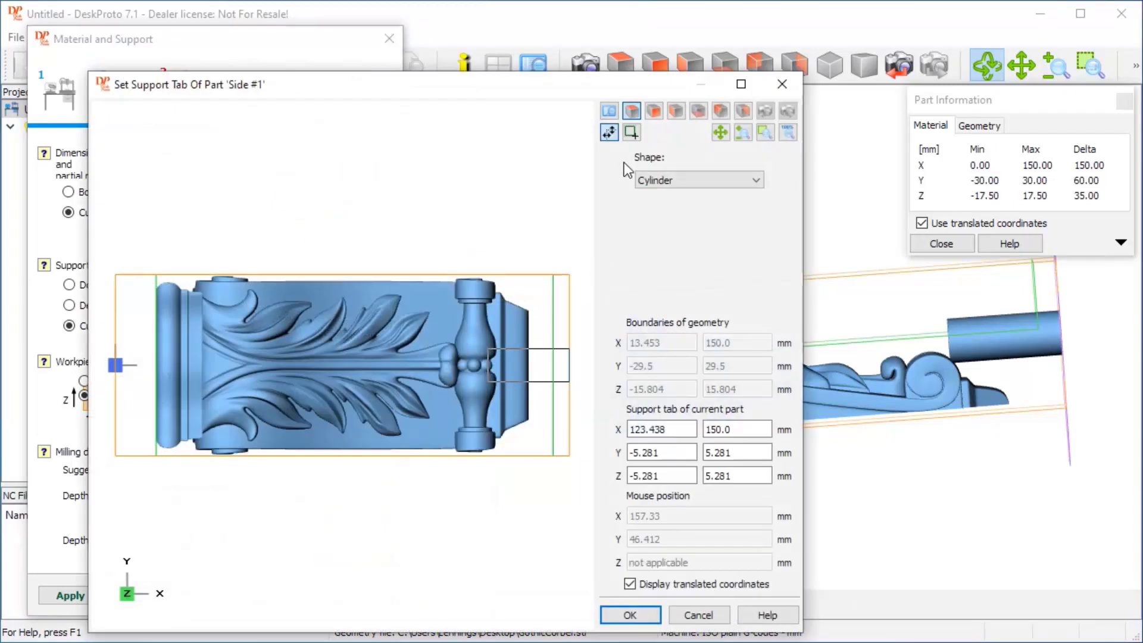
pyautogui.click(654, 111)
pyautogui.moveTo(548, 380); pyautogui.dragTo(547, 417)
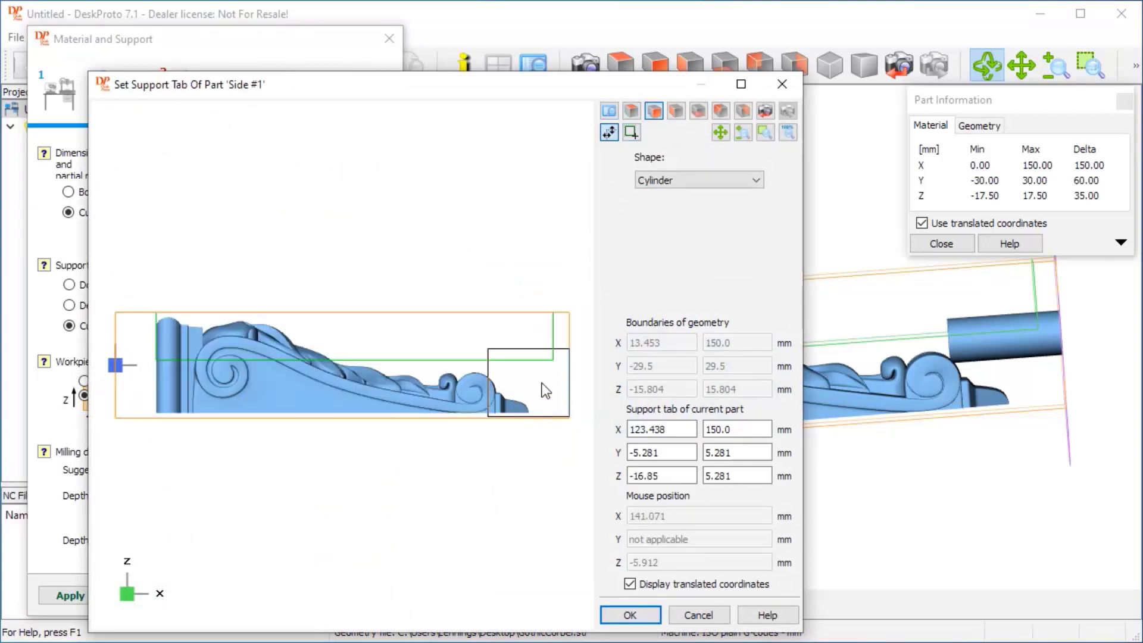
pyautogui.moveTo(542, 349); pyautogui.dragTo(544, 370)
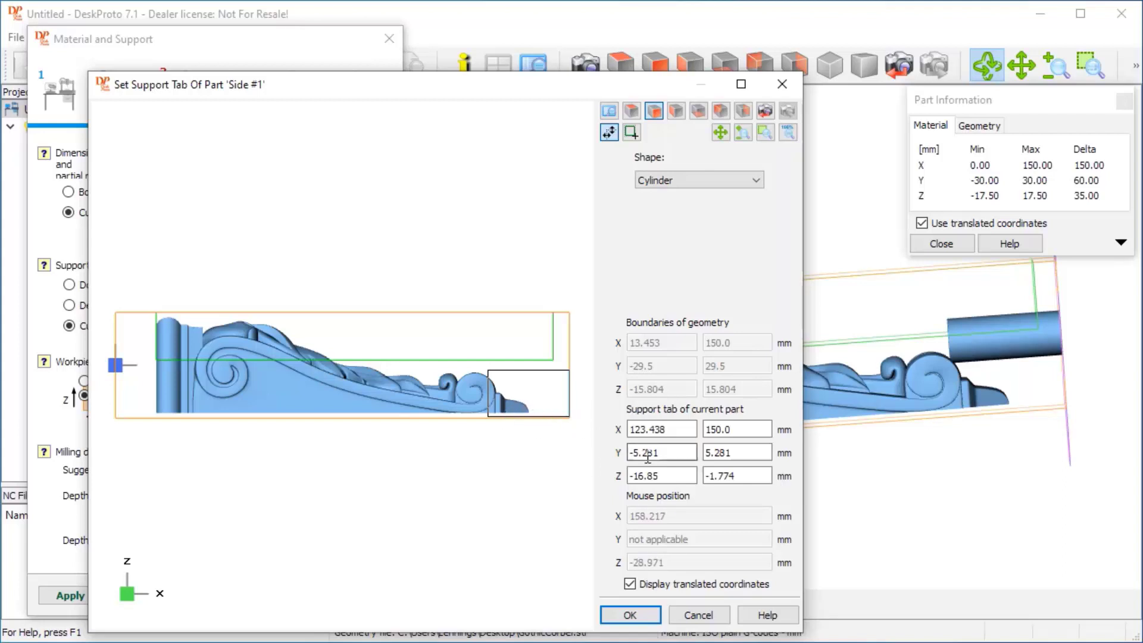
# - Set the right support tab's boundaries to -8 and 8 mm in Y and -17 and -1 mm in Z
pyautogui.doubleClick(634, 456)
pyautogui.write('-8')
pyautogui.press('Tab')
pyautogui.write('8')
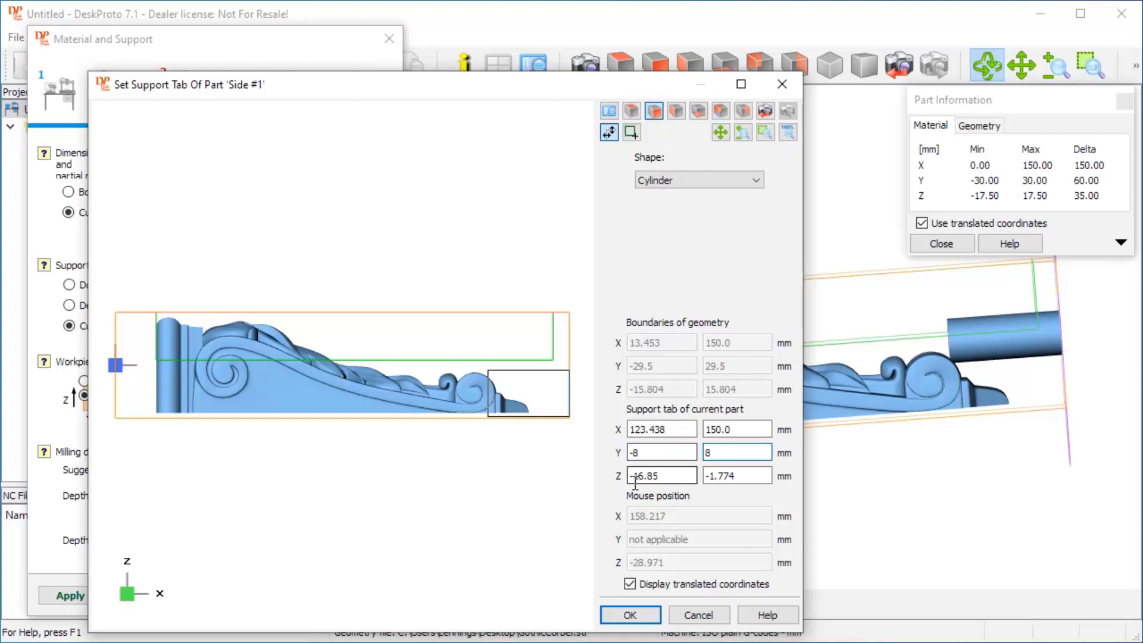
pyautogui.moveTo(637, 477); pyautogui.dragTo(674, 477)
pyautogui.write('-17')
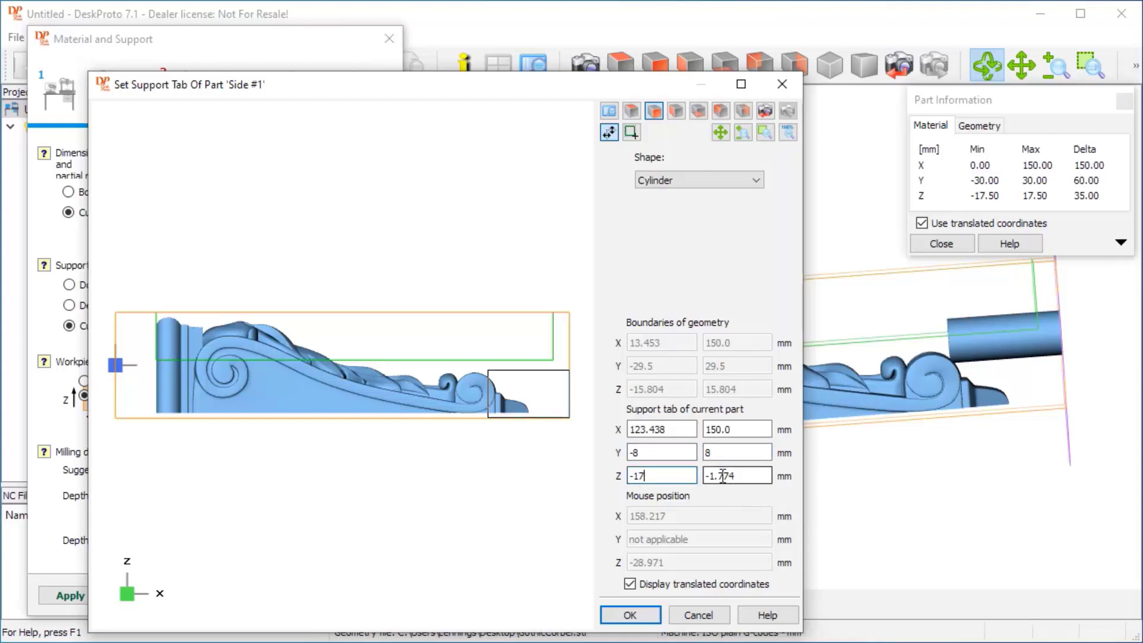
pyautogui.moveTo(714, 476); pyautogui.dragTo(771, 488)
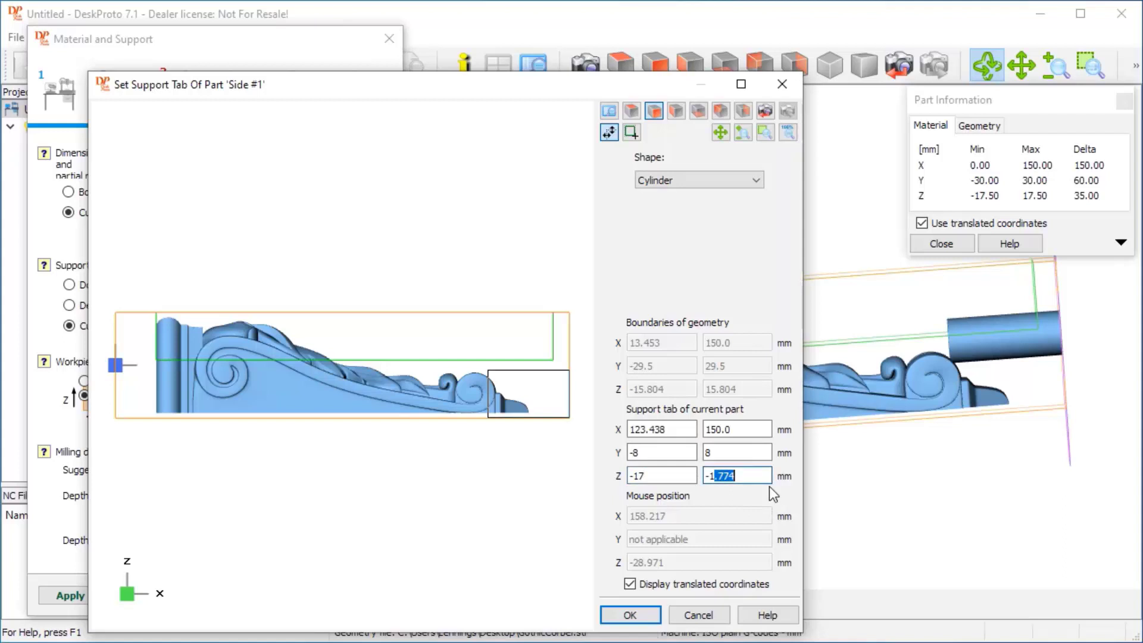
pyautogui.press('BackSpace')
pyautogui.click(743, 452)
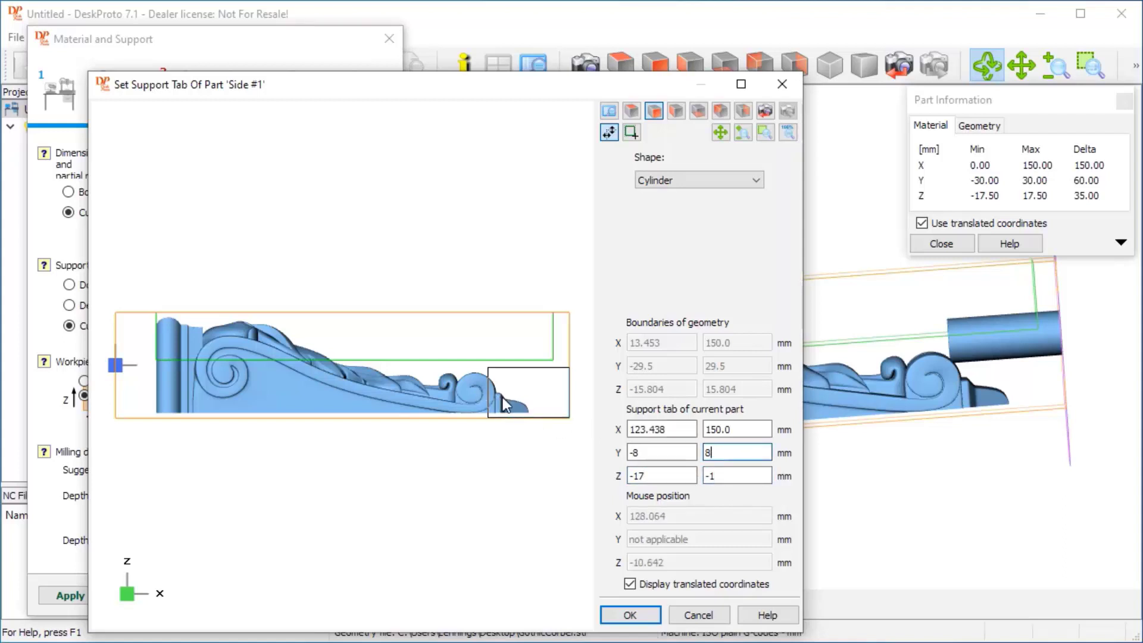
# - Shorten the right support tab so it starts at about X 135.75 mm, at the corbel's thin end, and accept the tab settings
pyautogui.moveTo(487, 392); pyautogui.dragTo(525, 398)
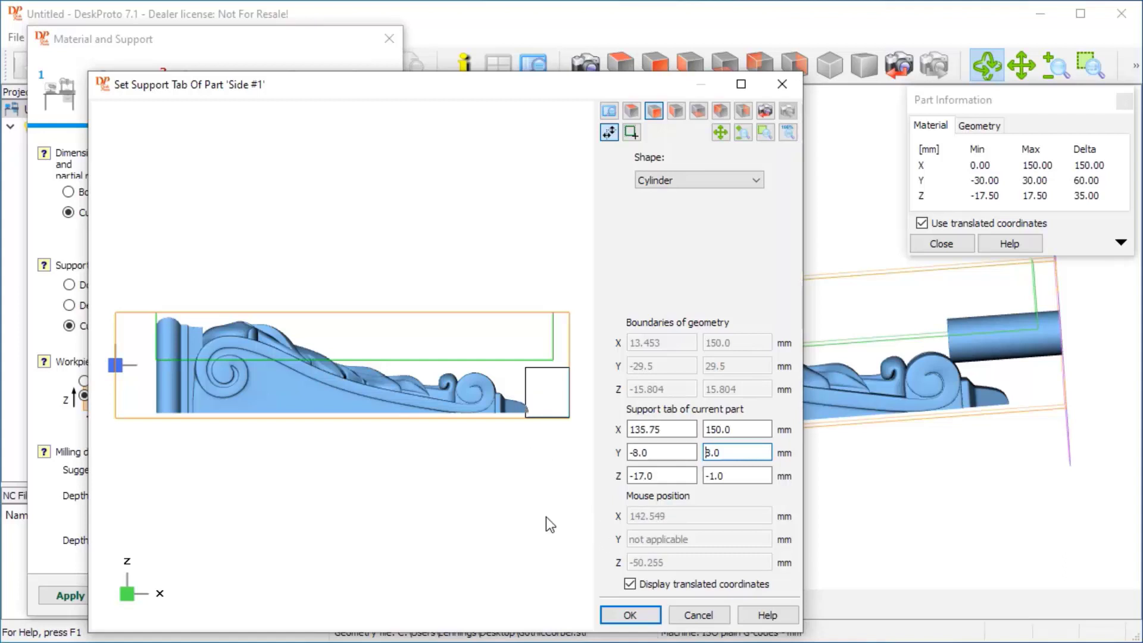
pyautogui.click(644, 612)
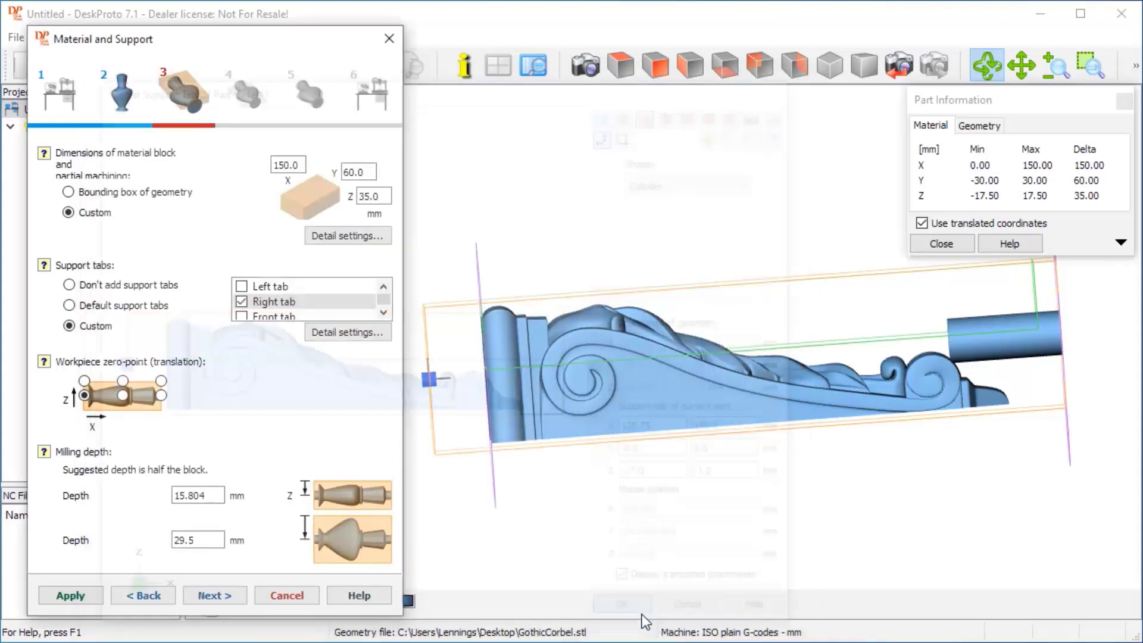
pyautogui.moveTo(891, 503); pyautogui.dragTo(1002, 419)
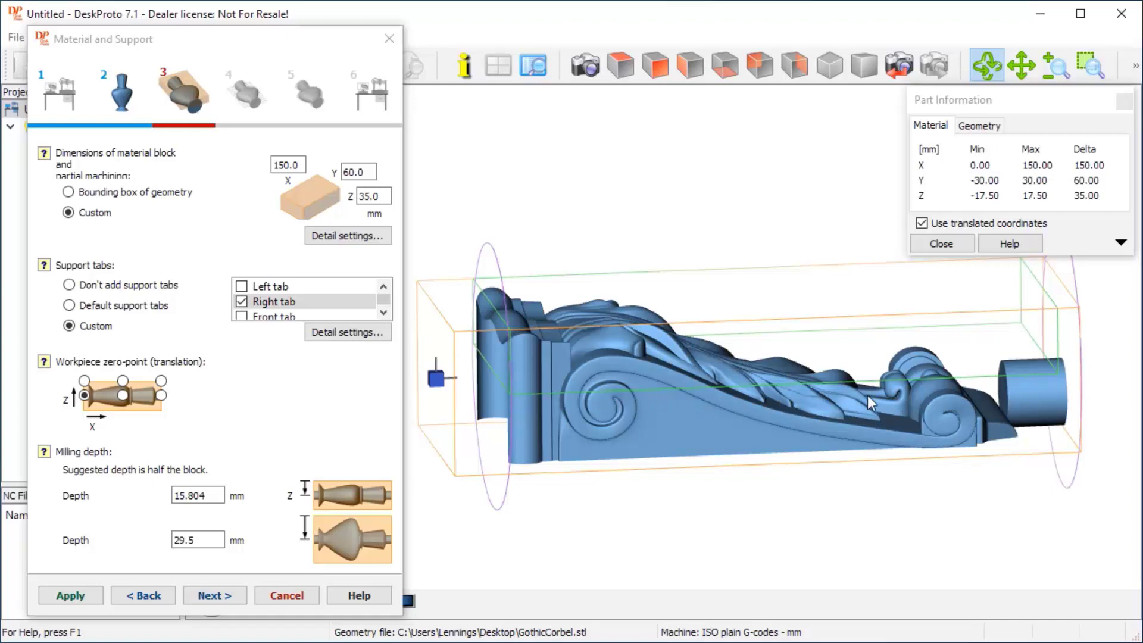
# - Inspect the corbel's profile and set the milling depth for its wide front and back sides to 33 mm
pyautogui.moveTo(770, 448); pyautogui.dragTo(827, 455)
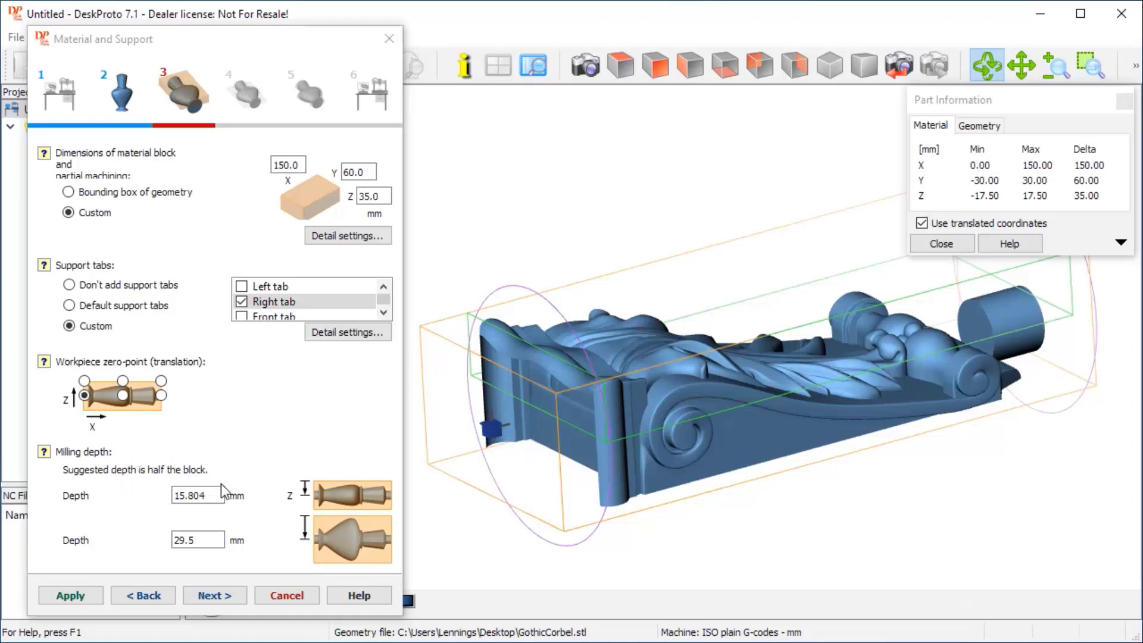
pyautogui.moveTo(524, 393); pyautogui.dragTo(833, 356)
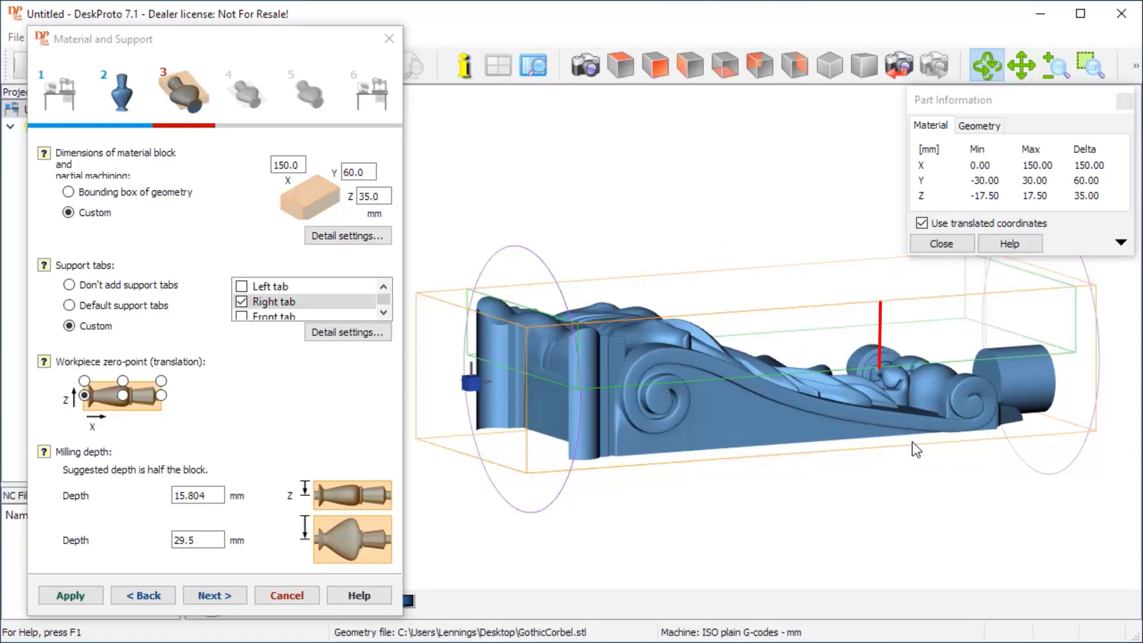
pyautogui.moveTo(680, 390); pyautogui.dragTo(817, 298)
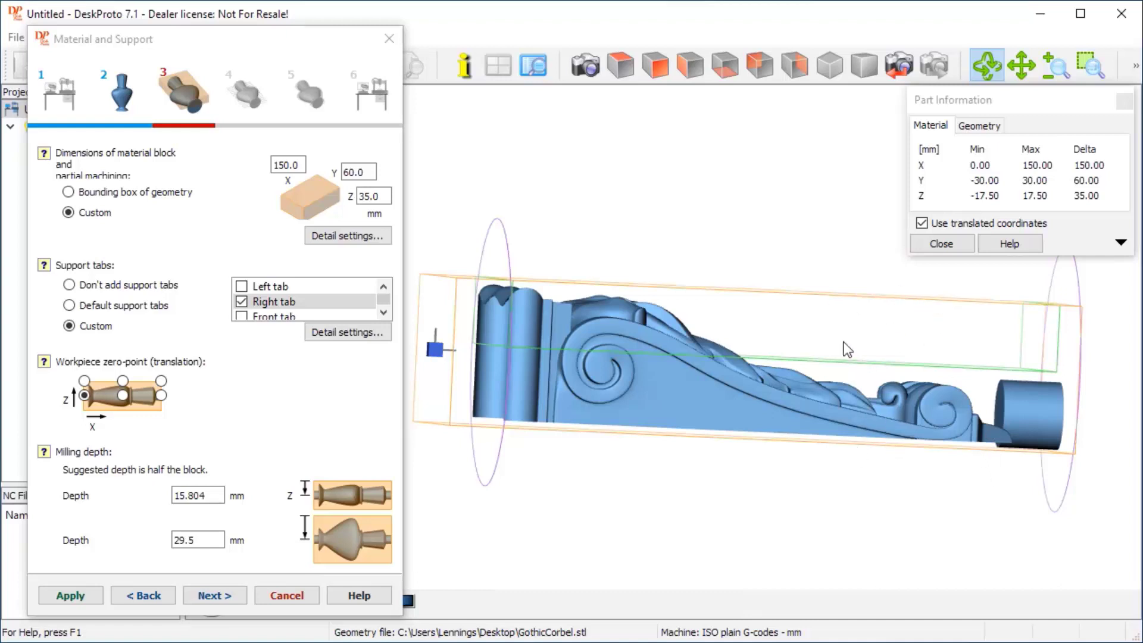
pyautogui.moveTo(214, 495); pyautogui.dragTo(172, 495)
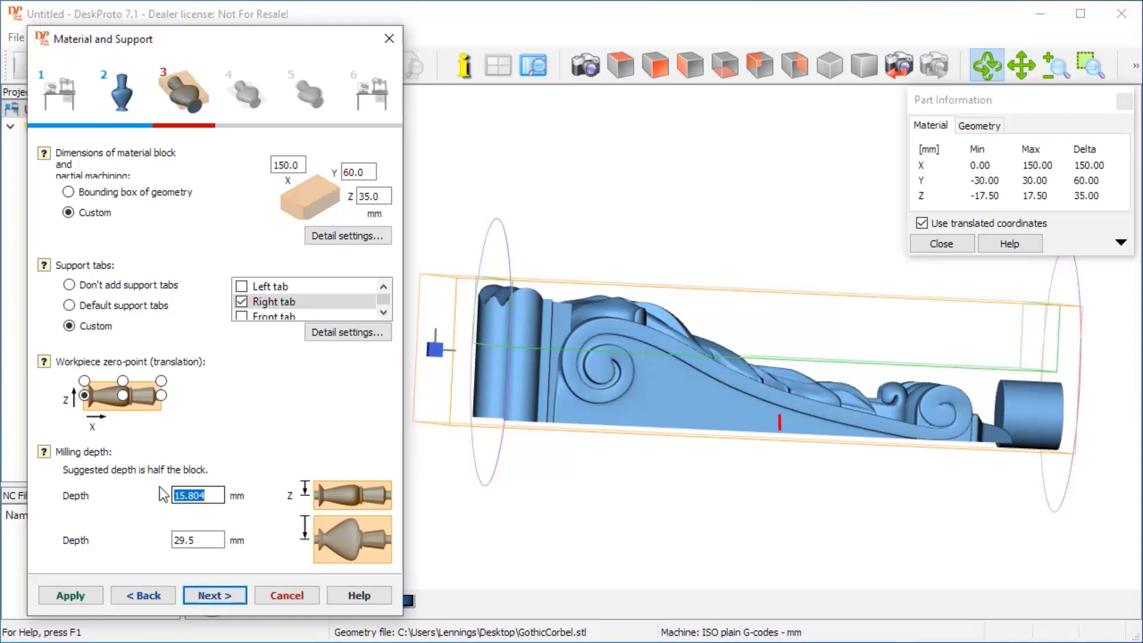
pyautogui.write('33')
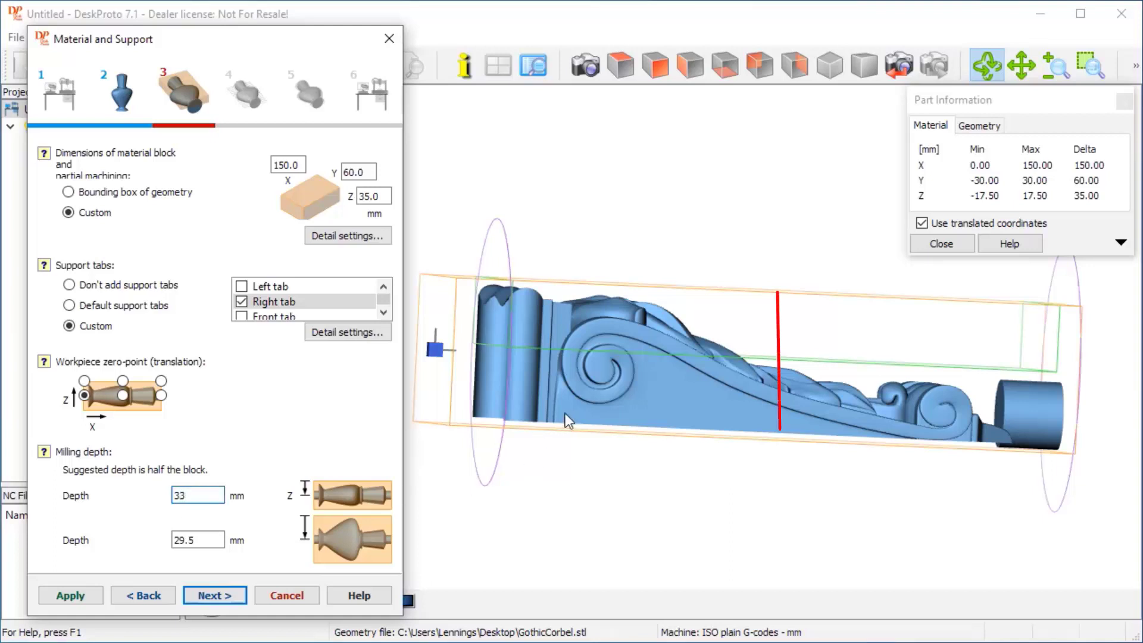
# - Set the milling depth for the corbel's two narrow sides to 5 mm and continue to the roughing settings
pyautogui.moveTo(692, 328); pyautogui.dragTo(733, 508)
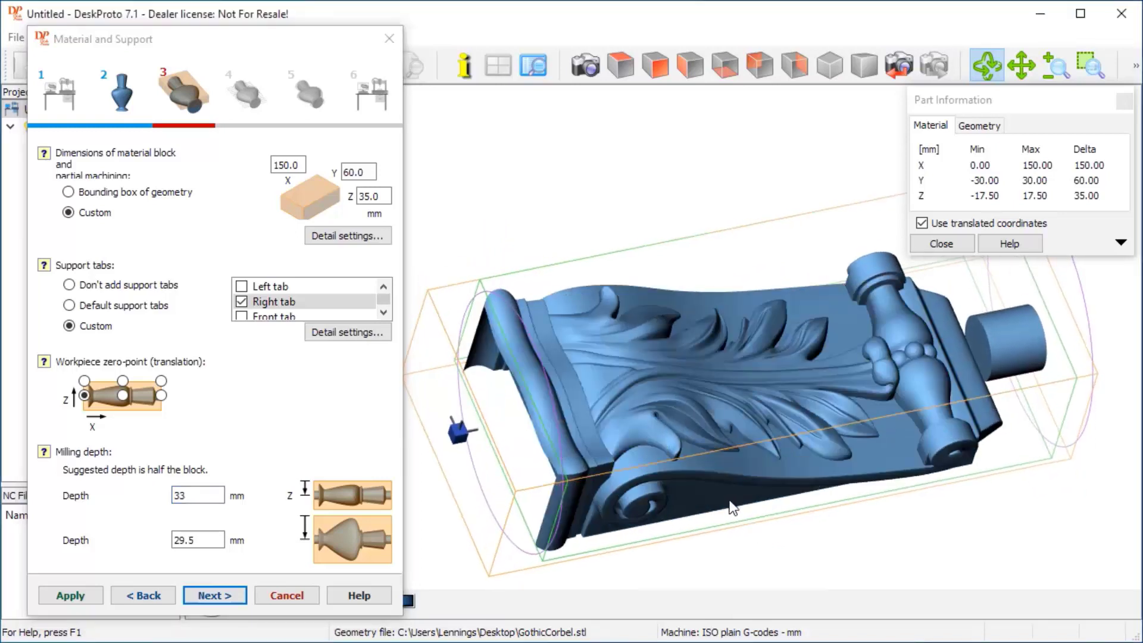
pyautogui.moveTo(697, 317); pyautogui.dragTo(730, 345)
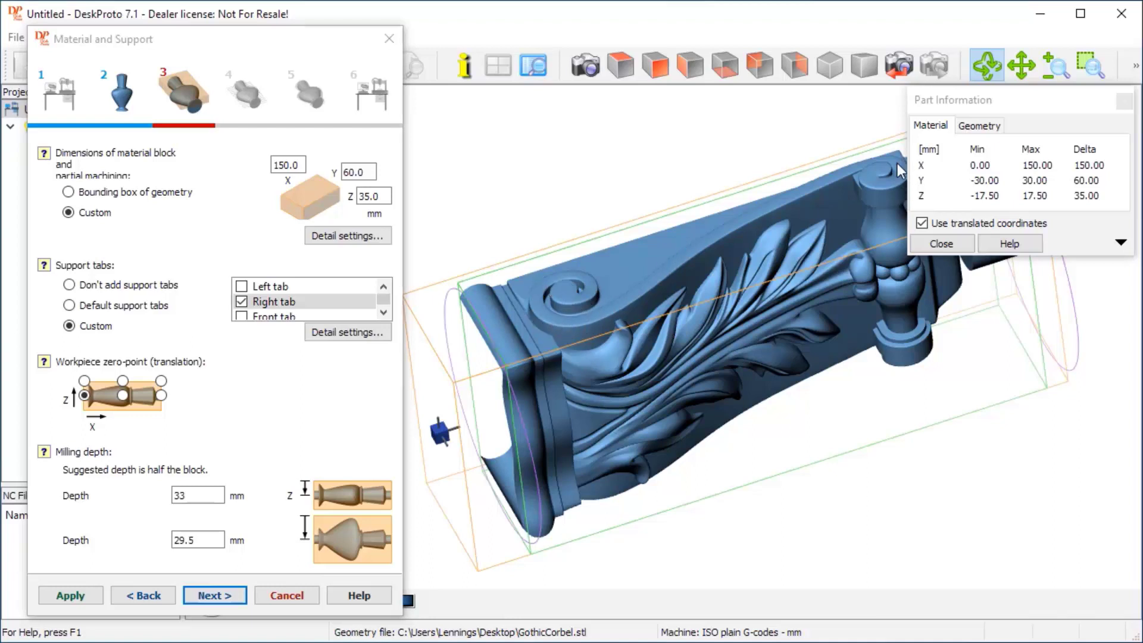
pyautogui.doubleClick(195, 542)
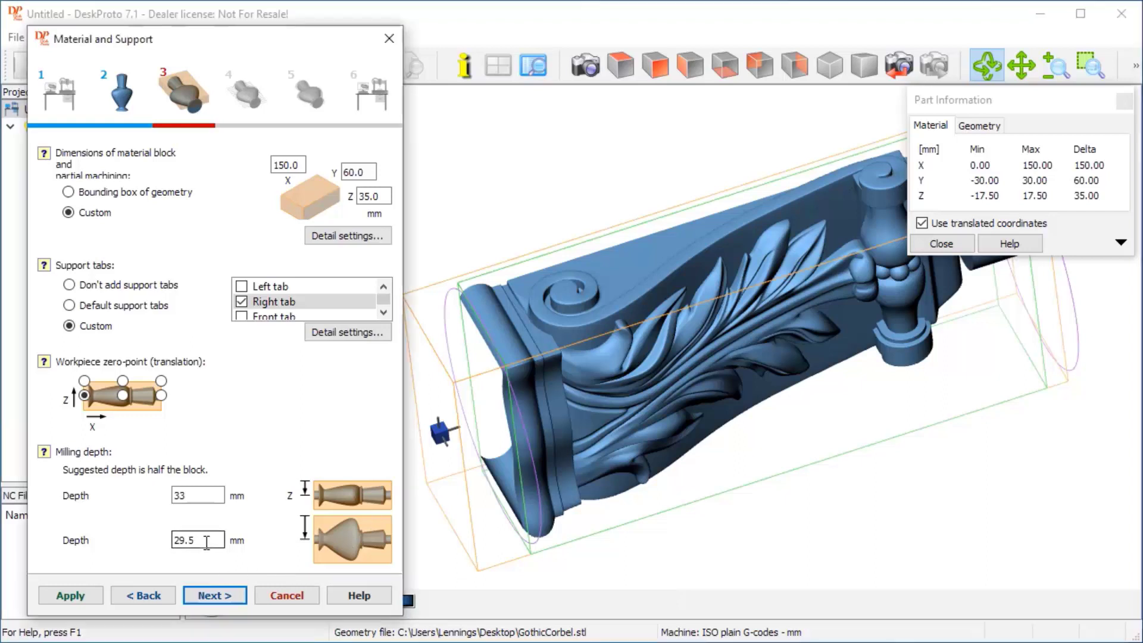
pyautogui.write('5')
pyautogui.moveTo(223, 43); pyautogui.dragTo(378, 49)
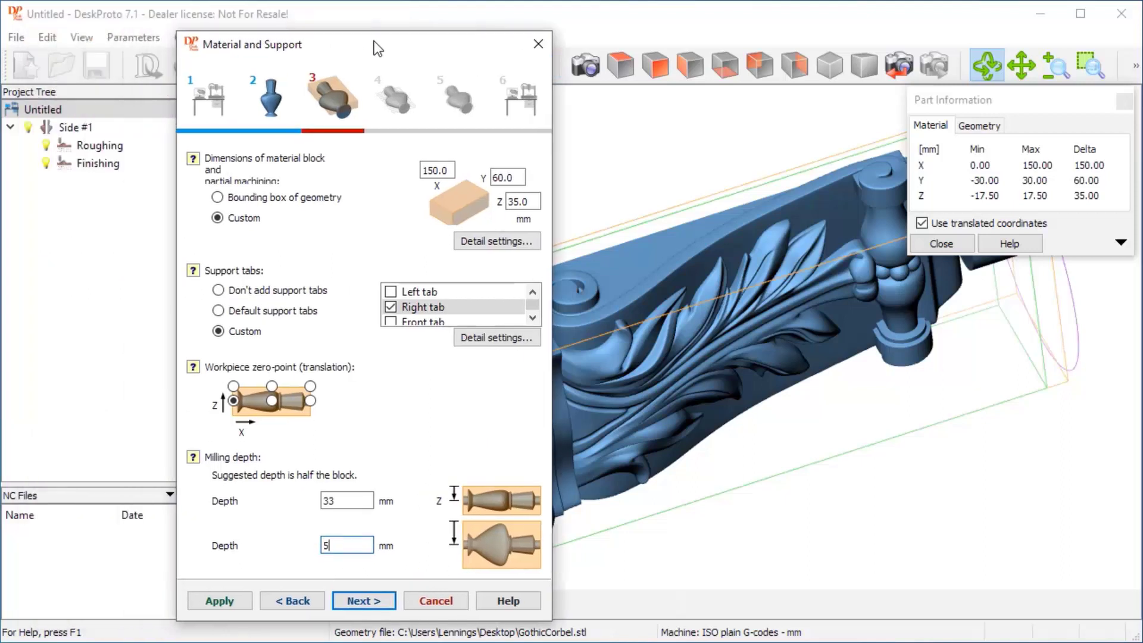
pyautogui.click(355, 601)
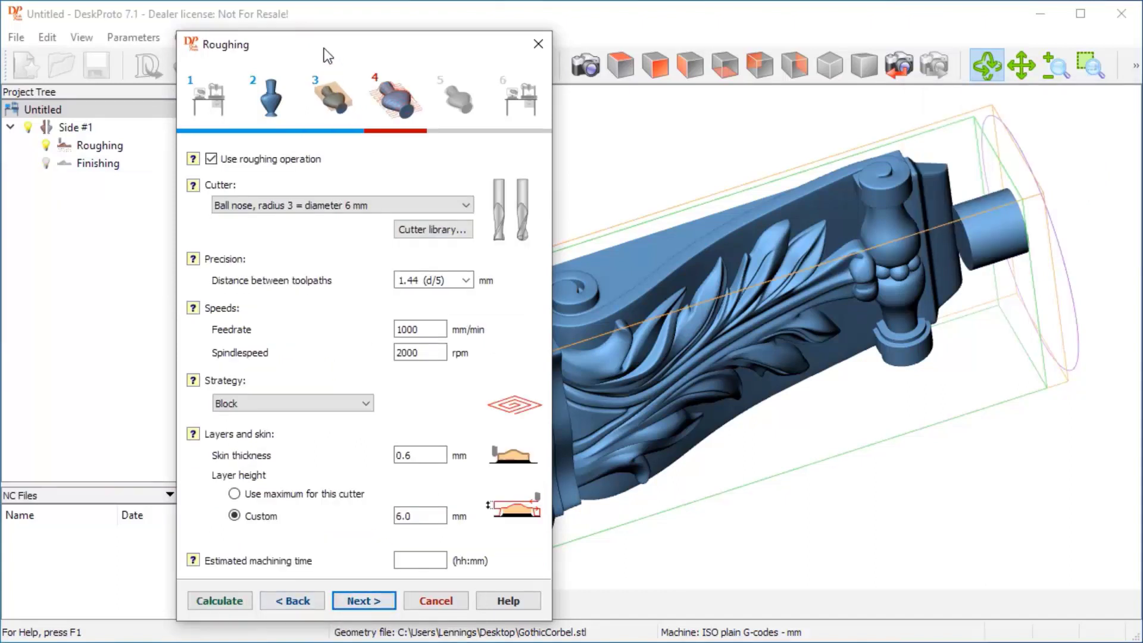
# - Set the roughing spindle speed to 12000 rpm and continue to the finishing settings
pyautogui.moveTo(322, 46); pyautogui.dragTo(328, 41)
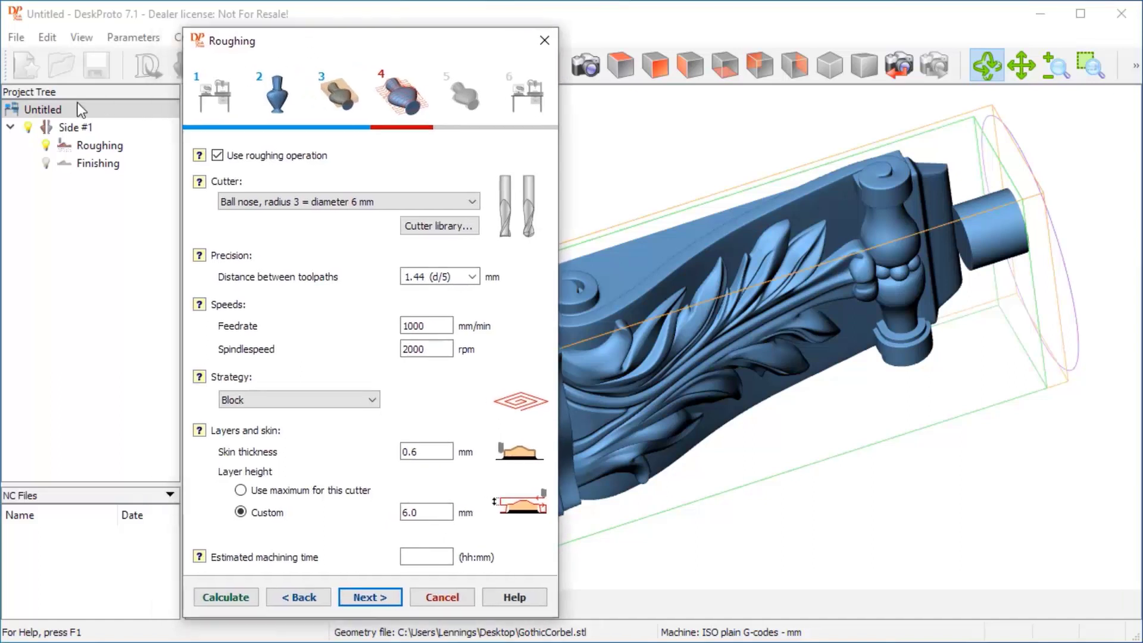
pyautogui.moveTo(306, 44); pyautogui.dragTo(140, 35)
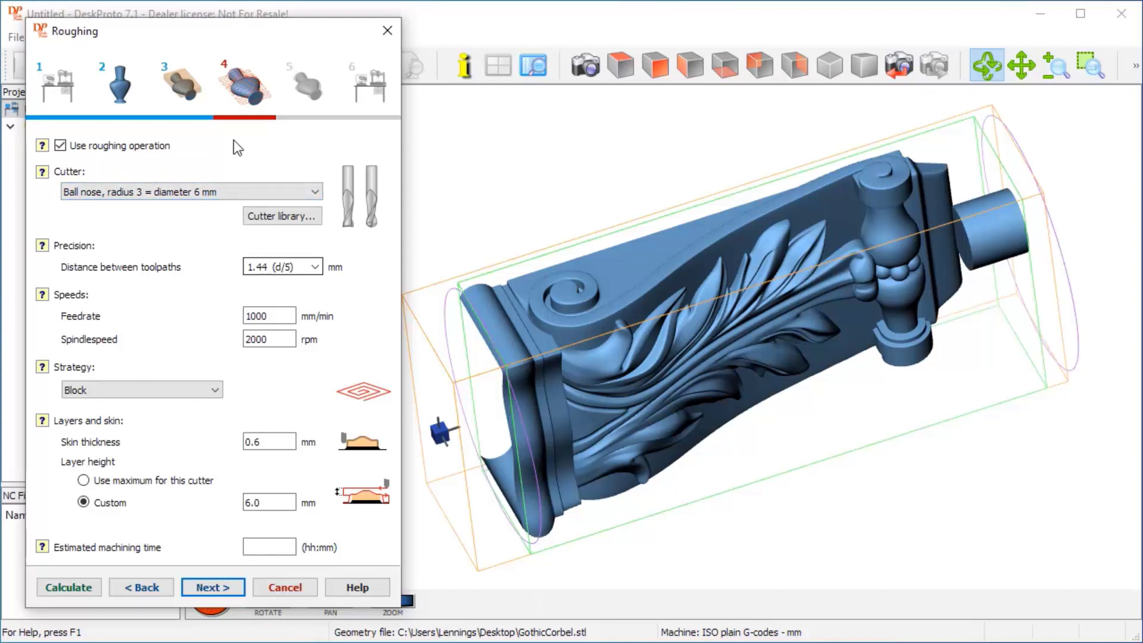
pyautogui.click(249, 339)
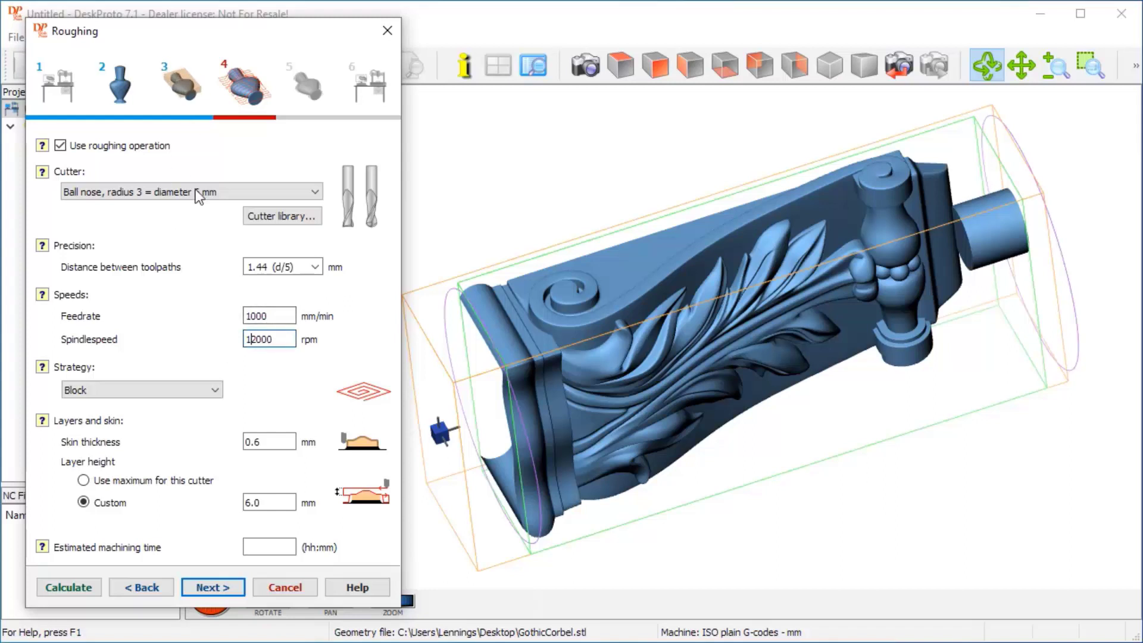
pyautogui.click(204, 592)
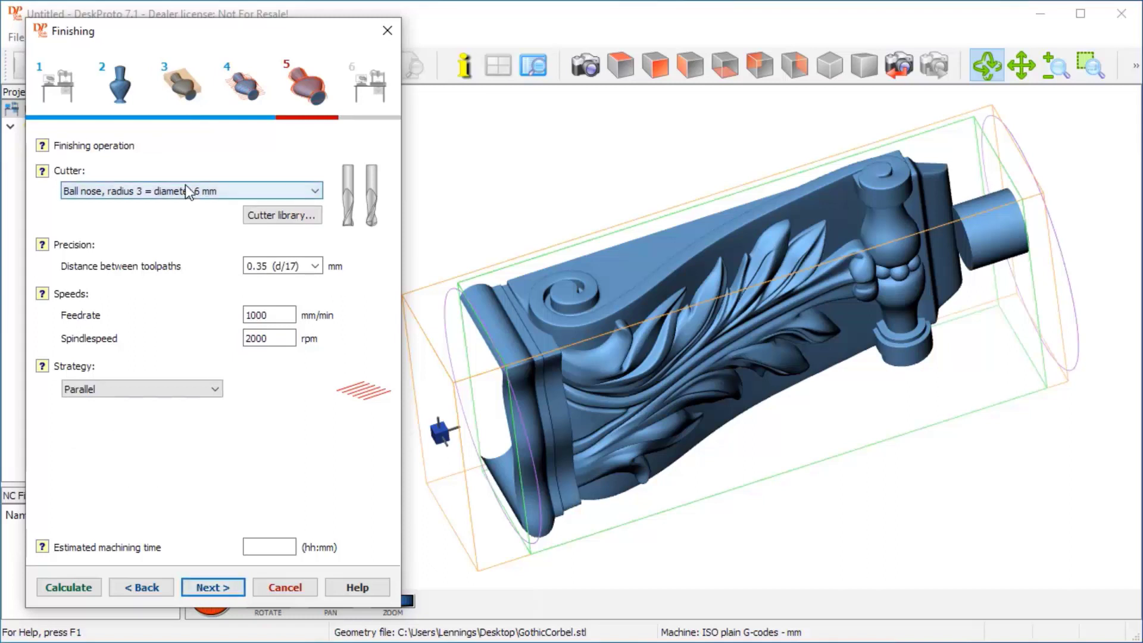
# - Set finishing to the 3 mm diameter ball nose cutter, 2000 mm/min feedrate and 15000 rpm spindle speed, and continue to machine output
pyautogui.click(141, 191)
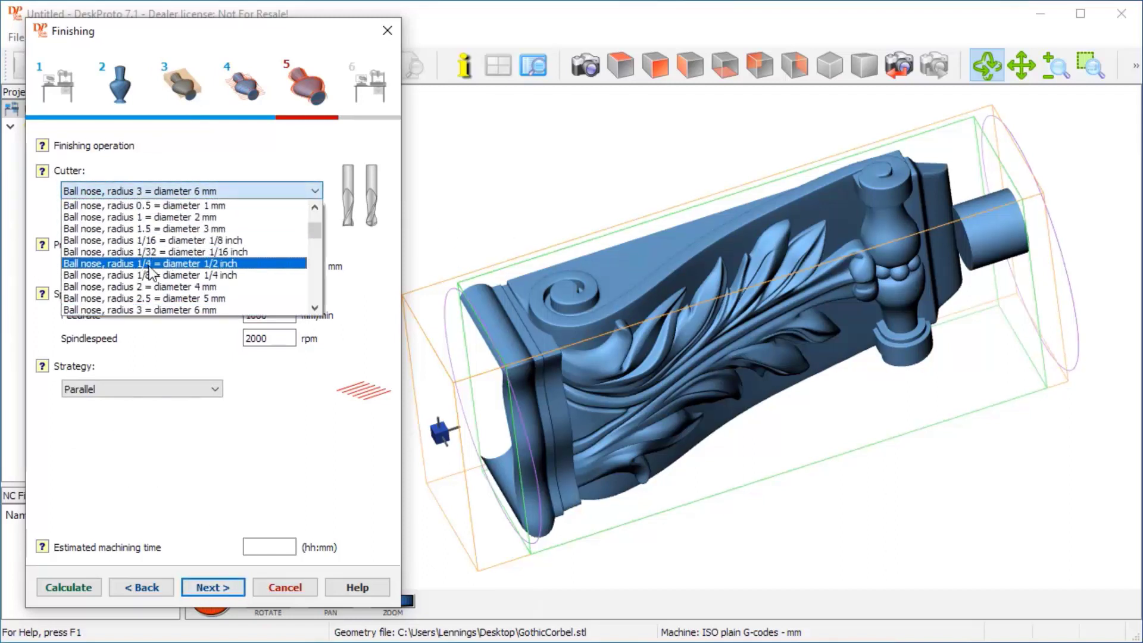
pyautogui.click(158, 228)
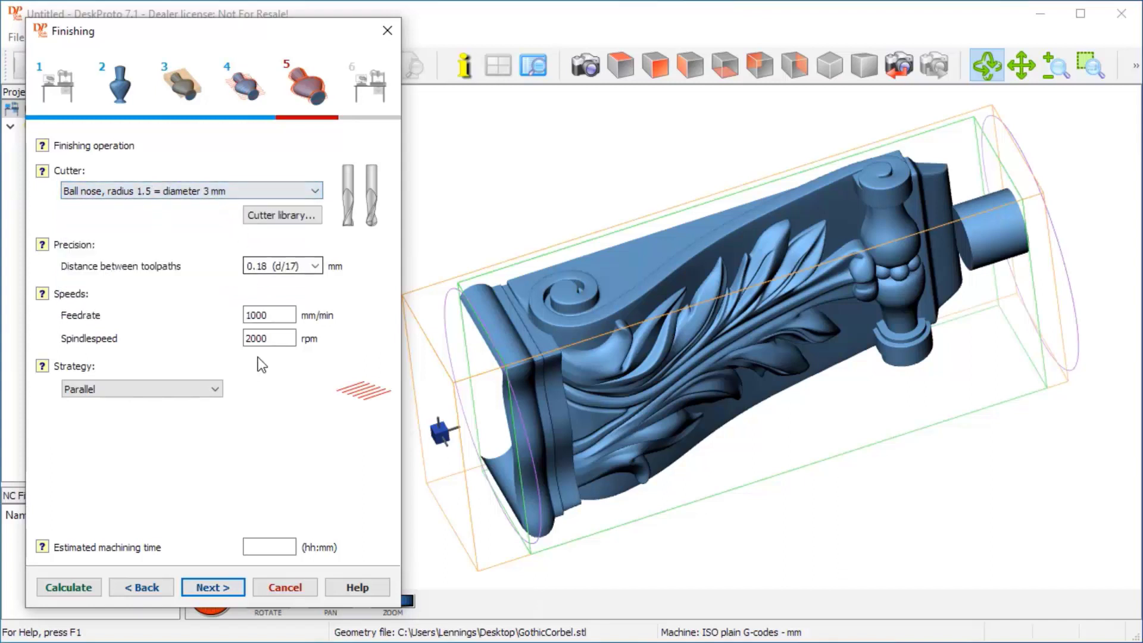
pyautogui.moveTo(249, 340); pyautogui.dragTo(241, 342)
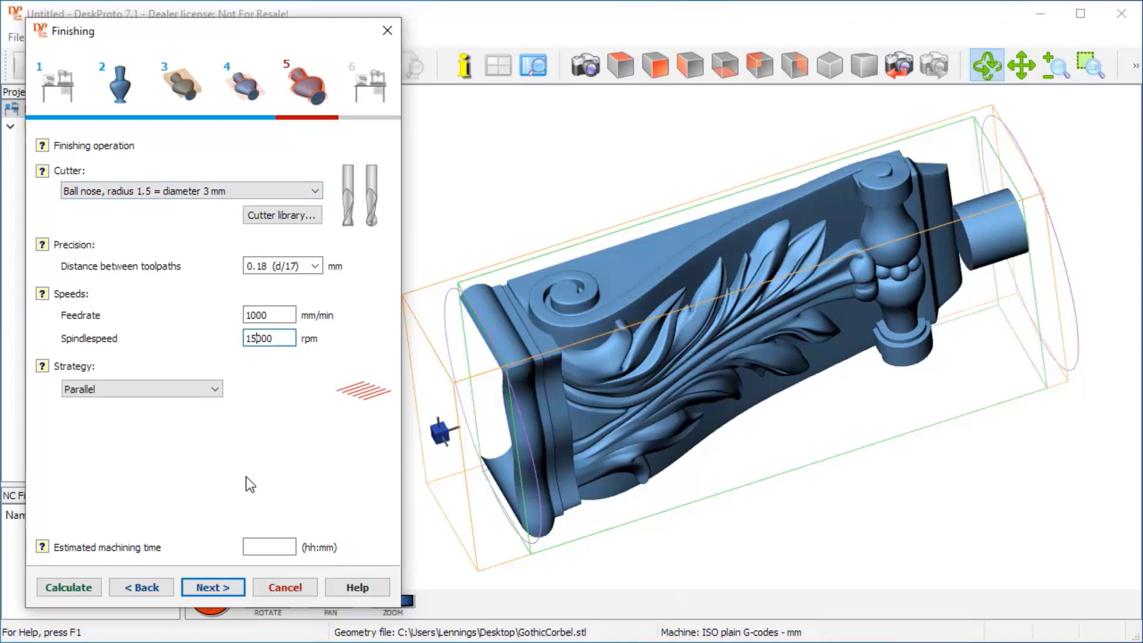
pyautogui.moveTo(250, 314); pyautogui.dragTo(238, 313)
pyautogui.moveTo(224, 34); pyautogui.dragTo(435, 35)
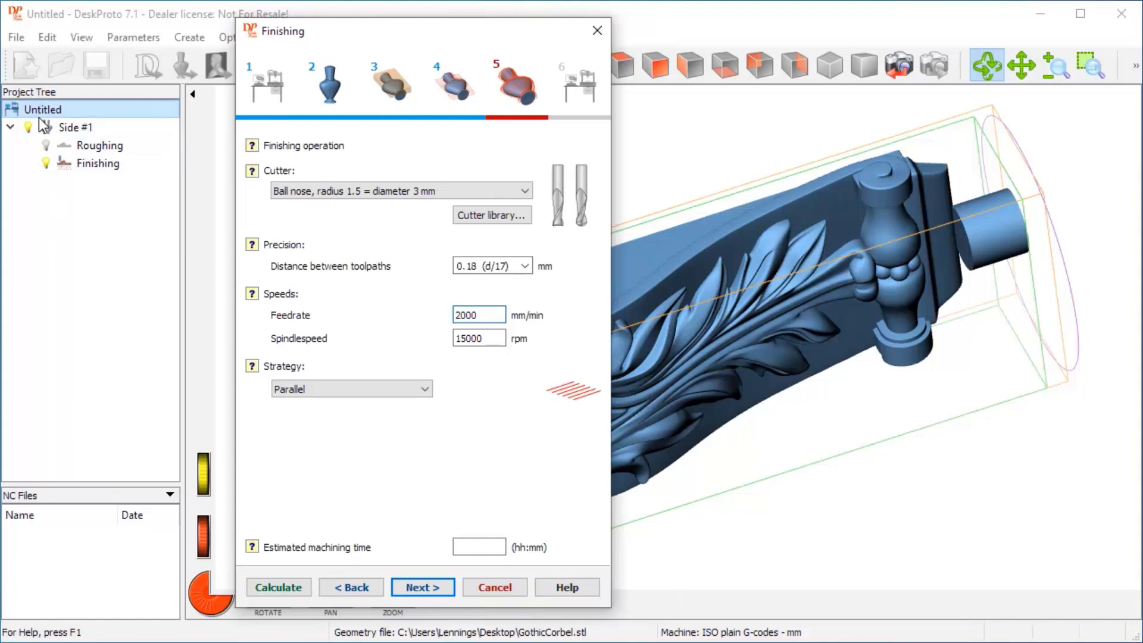
pyautogui.click(417, 588)
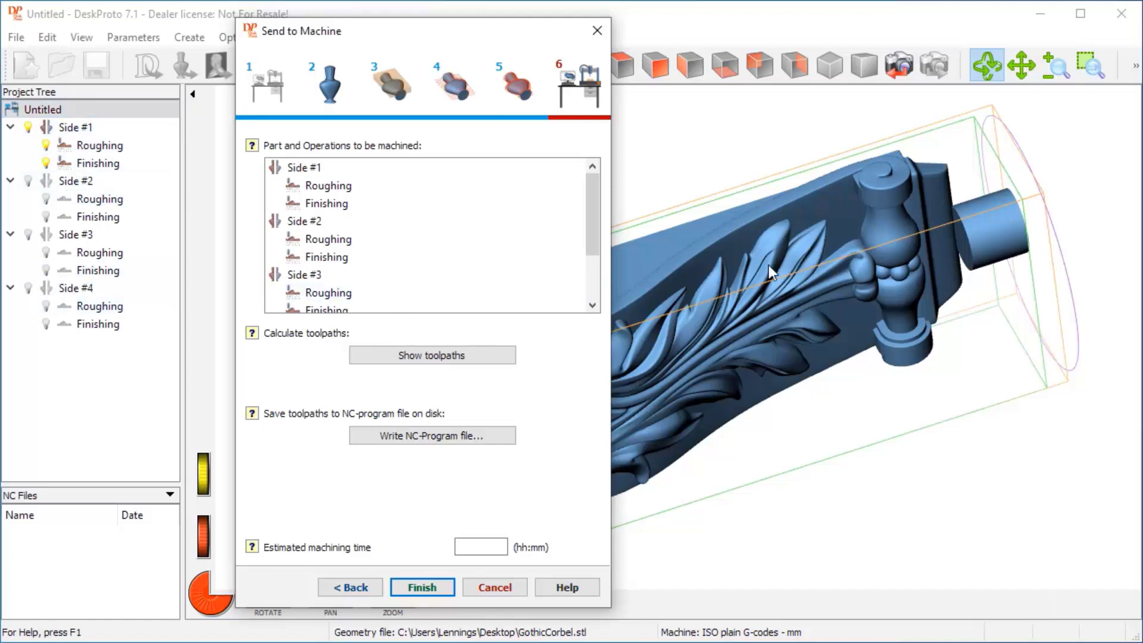
# - Calculate and show the roughing and finishing toolpaths for all four sides, and finish the wizard
pyautogui.moveTo(462, 32); pyautogui.dragTo(410, 24)
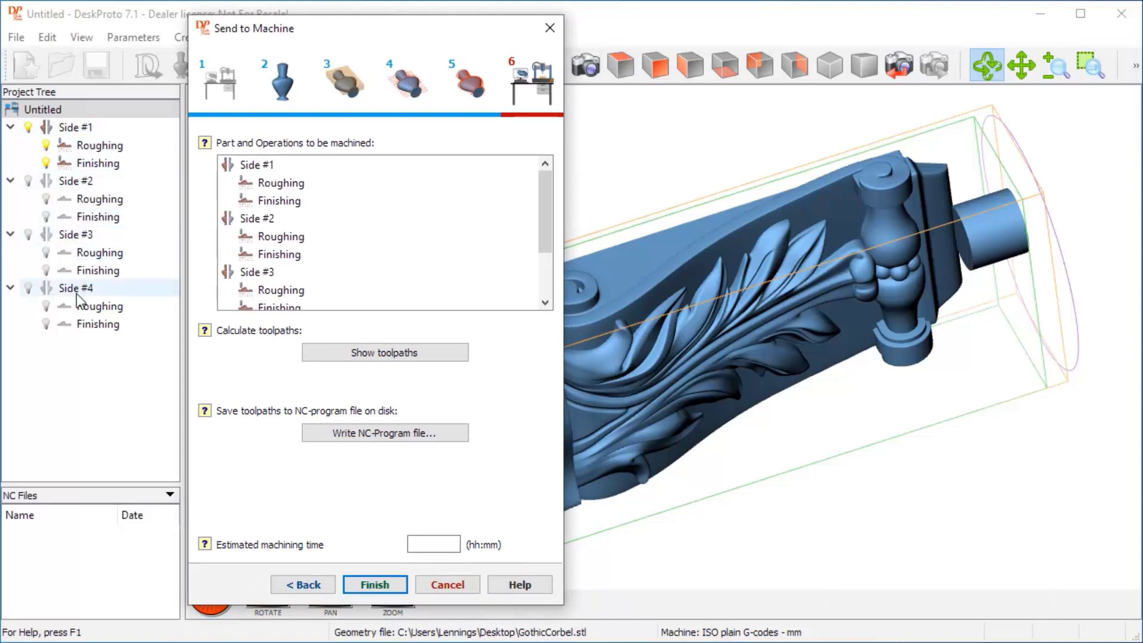
pyautogui.moveTo(305, 27); pyautogui.dragTo(146, 22)
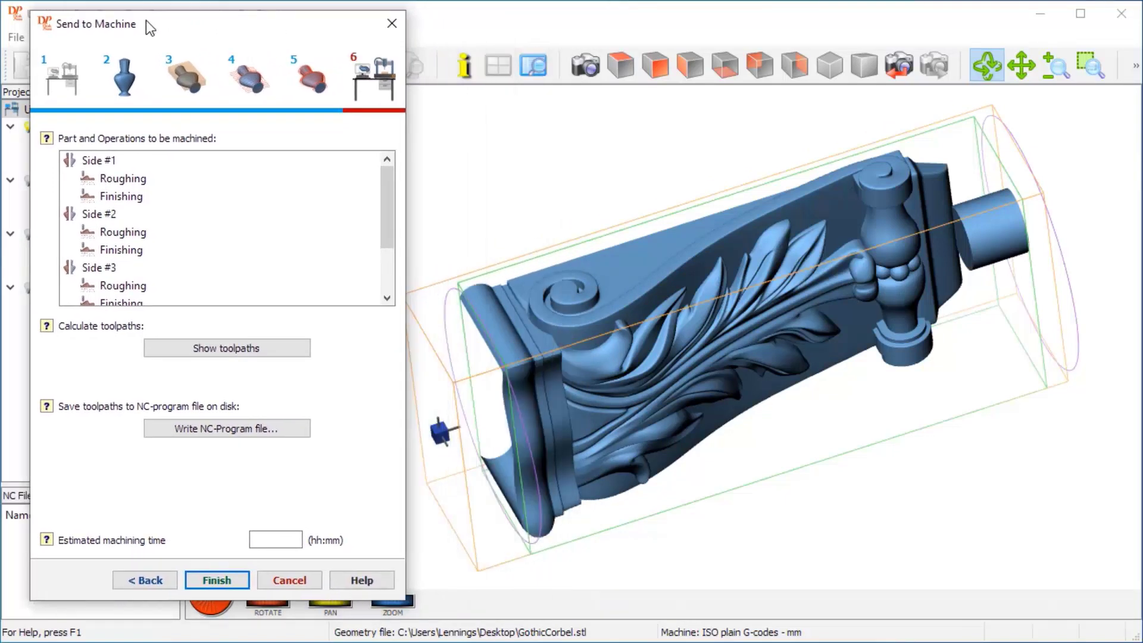
pyautogui.click(233, 349)
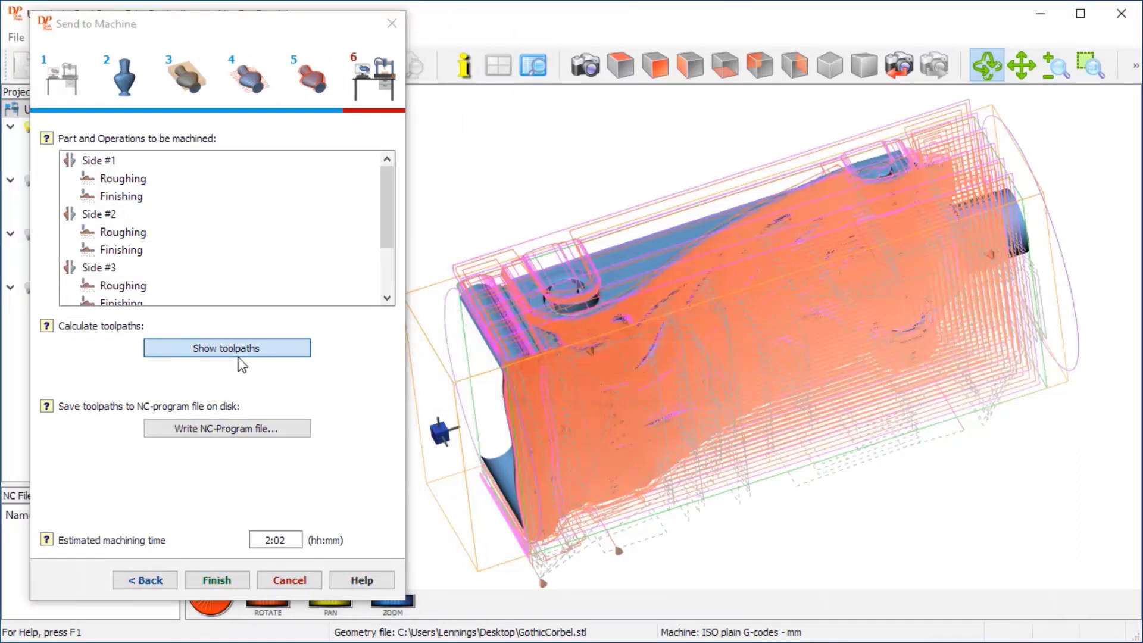
pyautogui.click(212, 580)
# - Examine the toolpaths of Side #1 through Side #4 one after another in isometric view
pyautogui.click(828, 65)
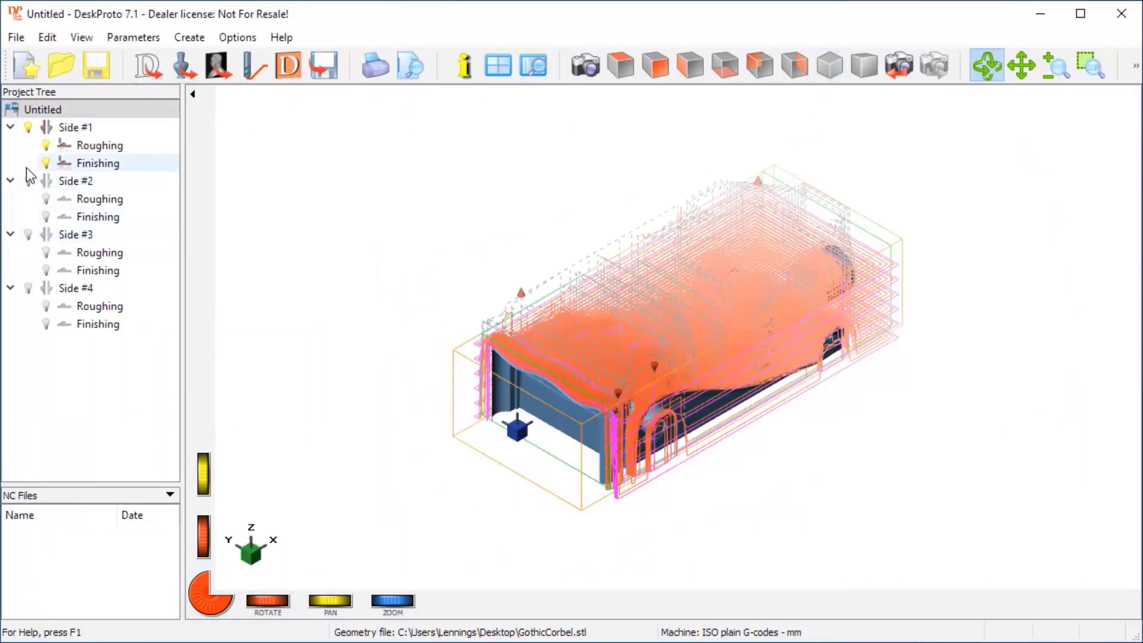
pyautogui.click(71, 181)
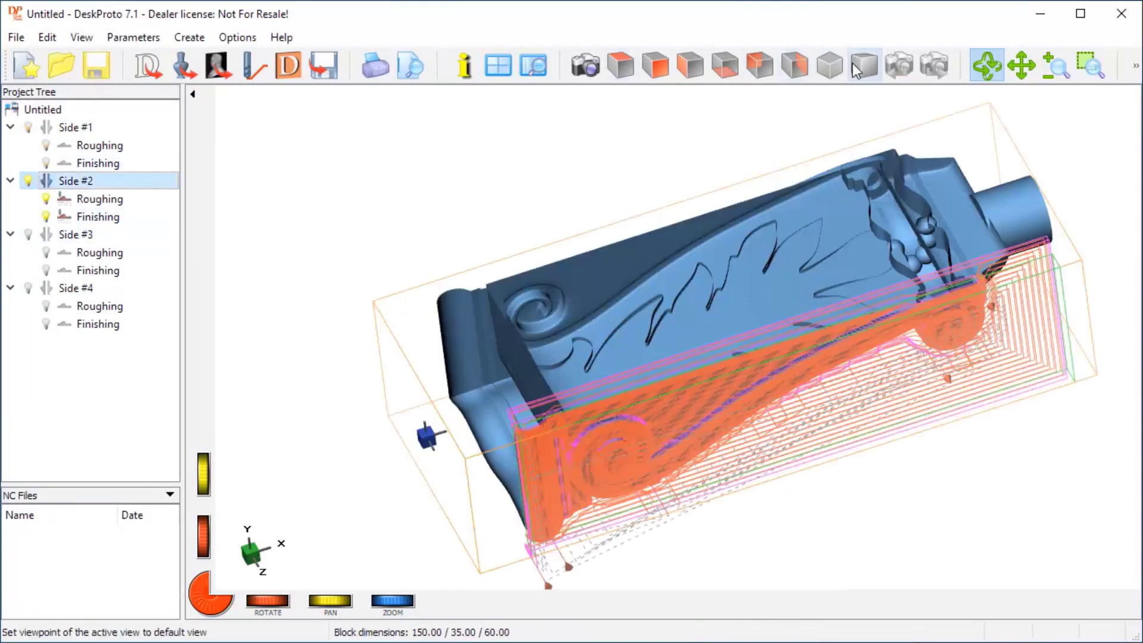
pyautogui.click(831, 64)
pyautogui.click(28, 234)
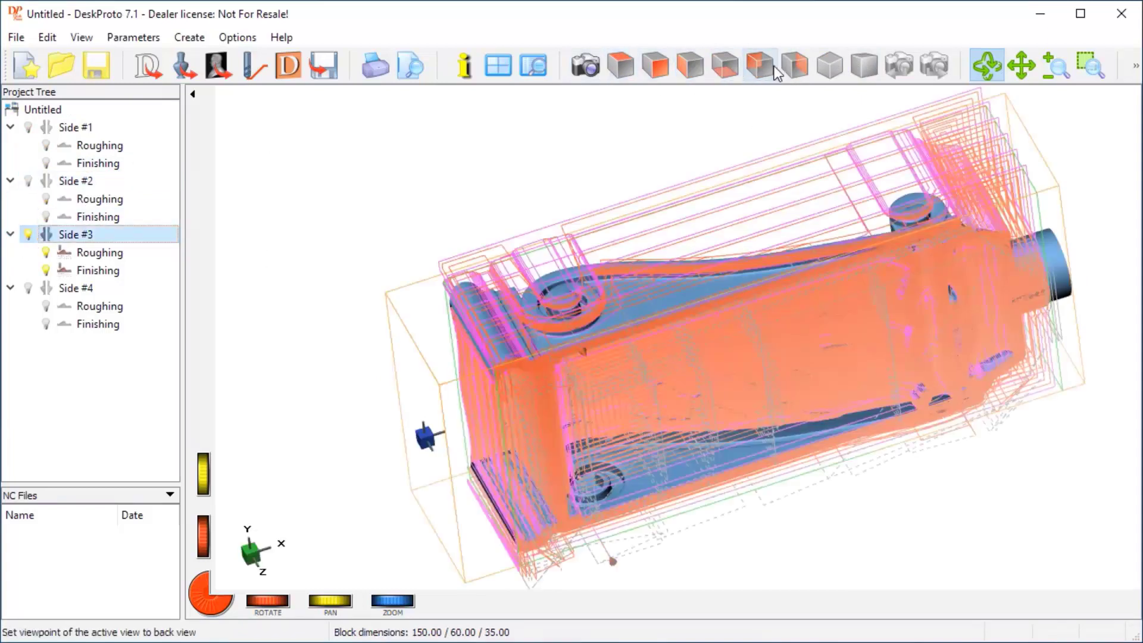
pyautogui.click(829, 66)
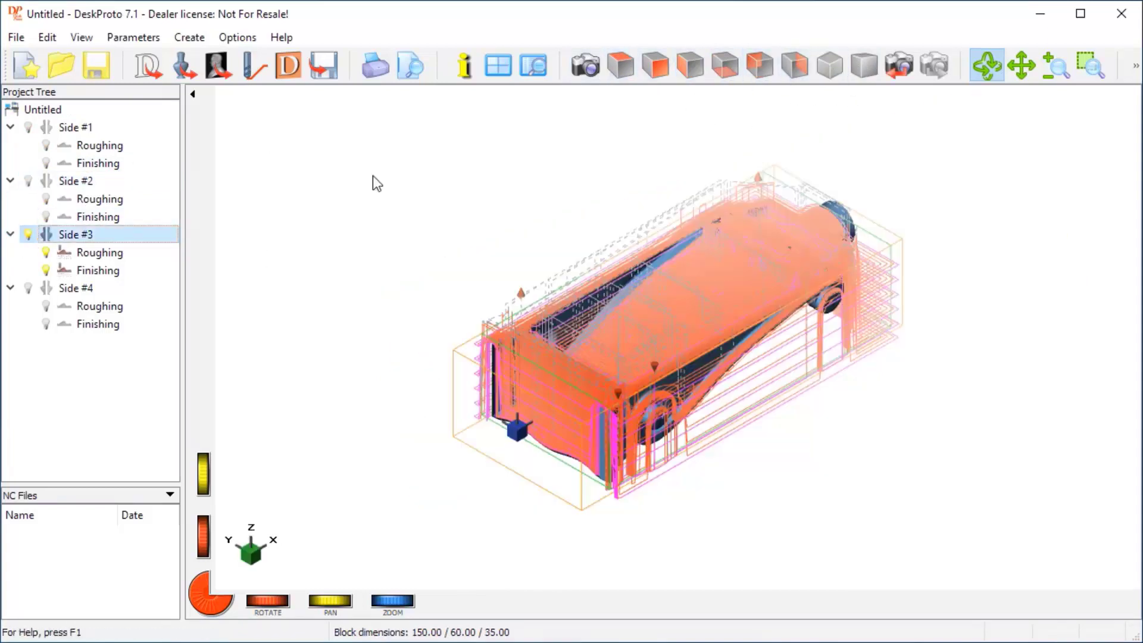
pyautogui.click(26, 287)
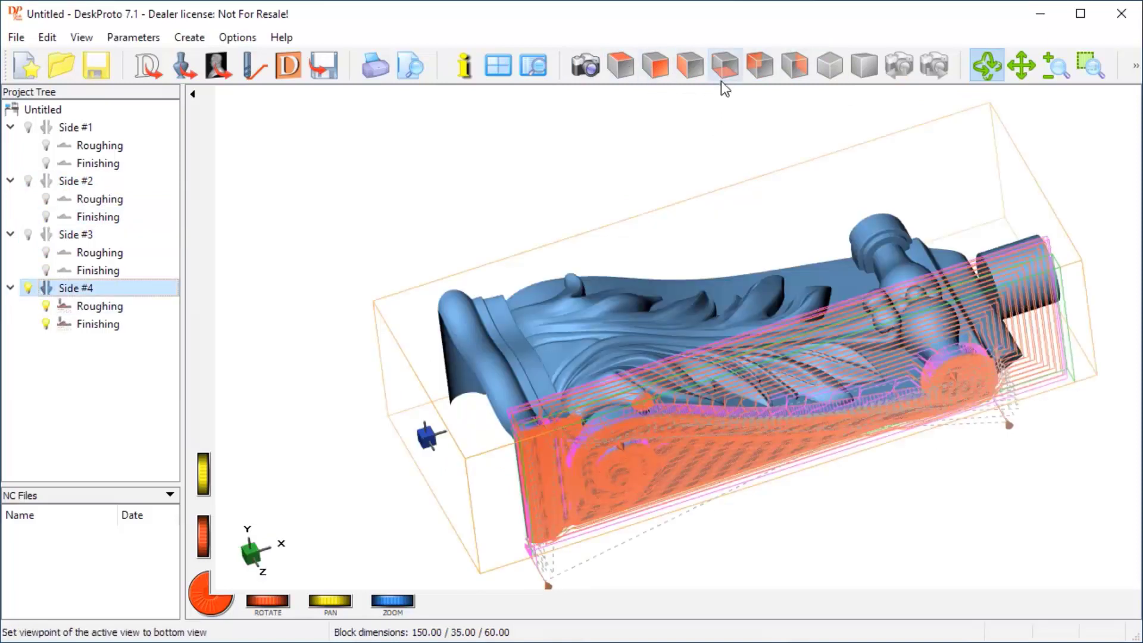
pyautogui.click(829, 65)
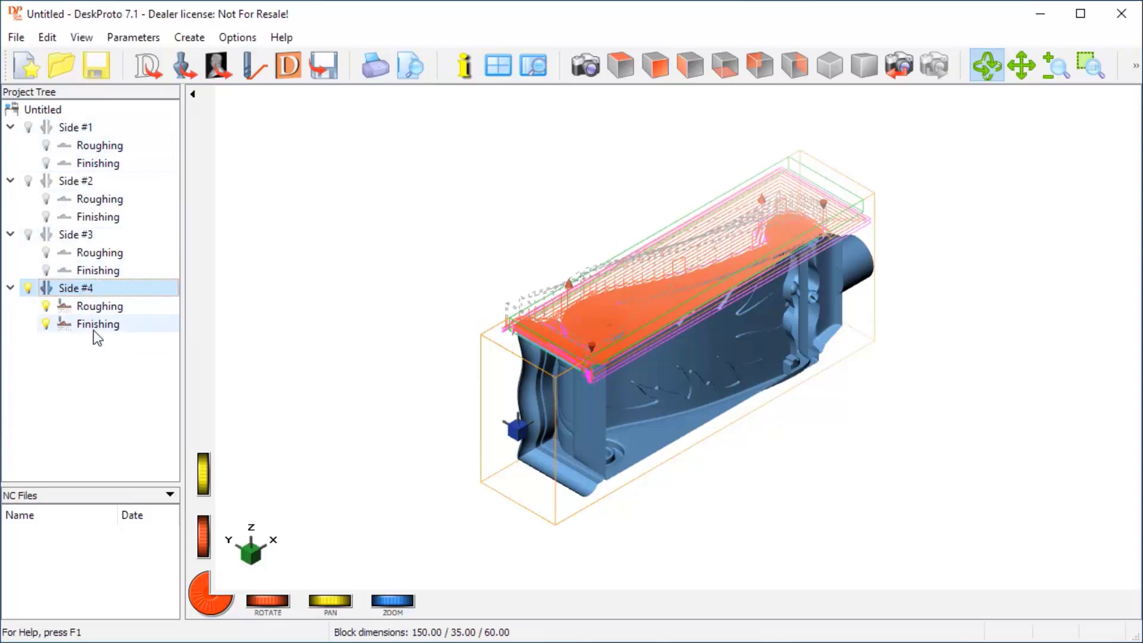
# - Review the order of the chained roughing and finishing operations in the project parameters, and accept the dialog
pyautogui.doubleClick(45, 112)
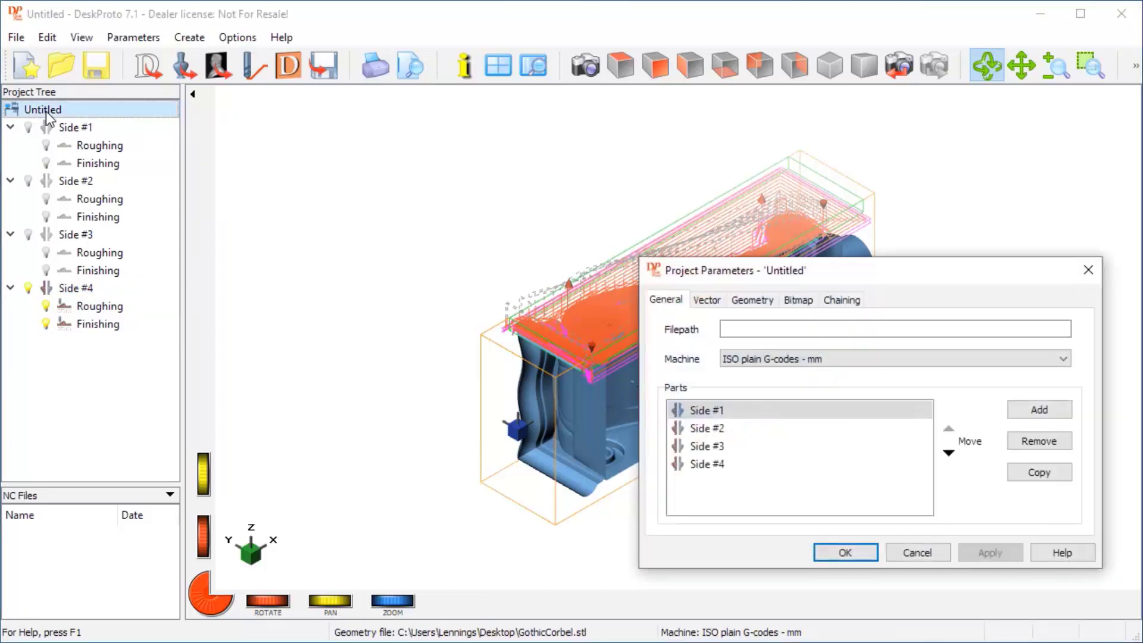
pyautogui.moveTo(787, 277); pyautogui.dragTo(672, 223)
pyautogui.click(731, 245)
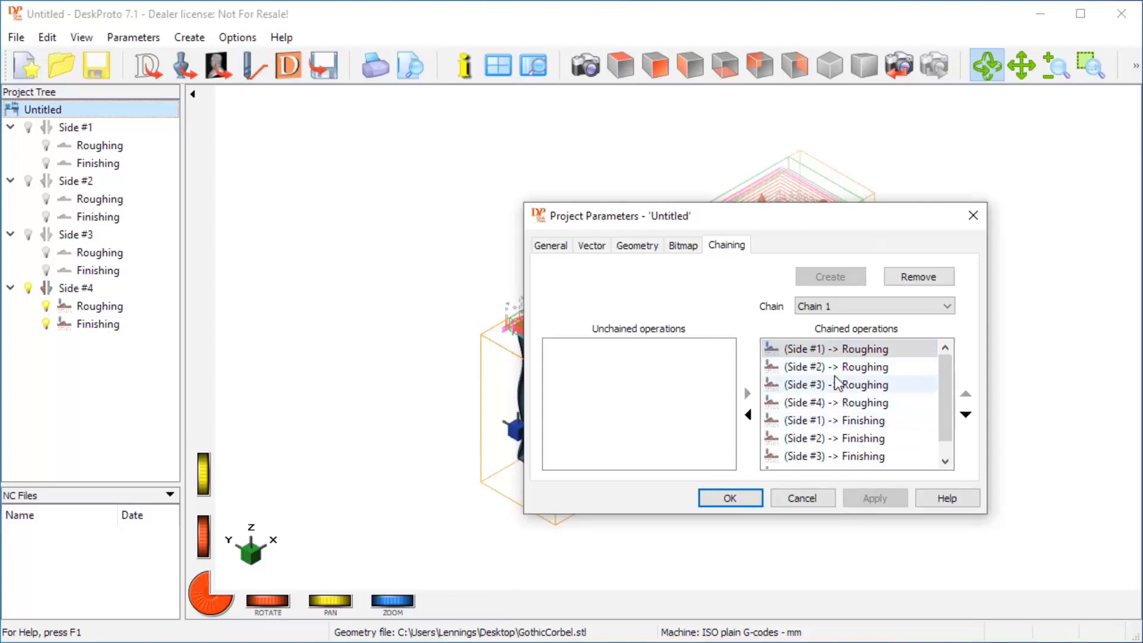
pyautogui.moveTo(944, 397)
pyautogui.mouseDown()
pyautogui.moveTo(946, 442)
pyautogui.moveTo(946, 381)
pyautogui.mouseUp()
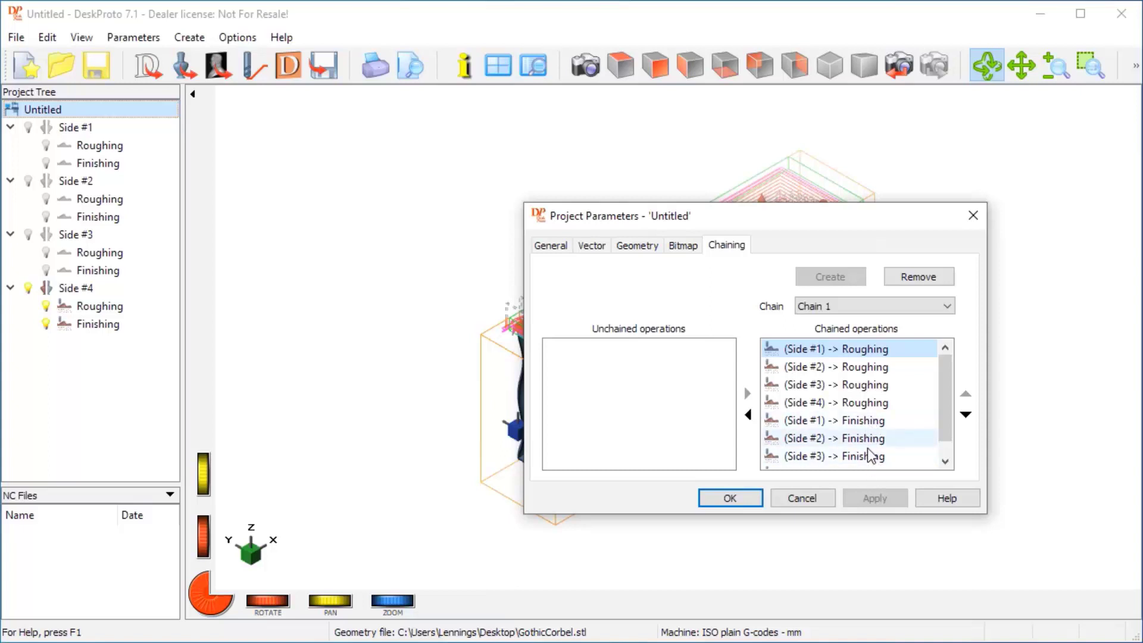
pyautogui.click(725, 499)
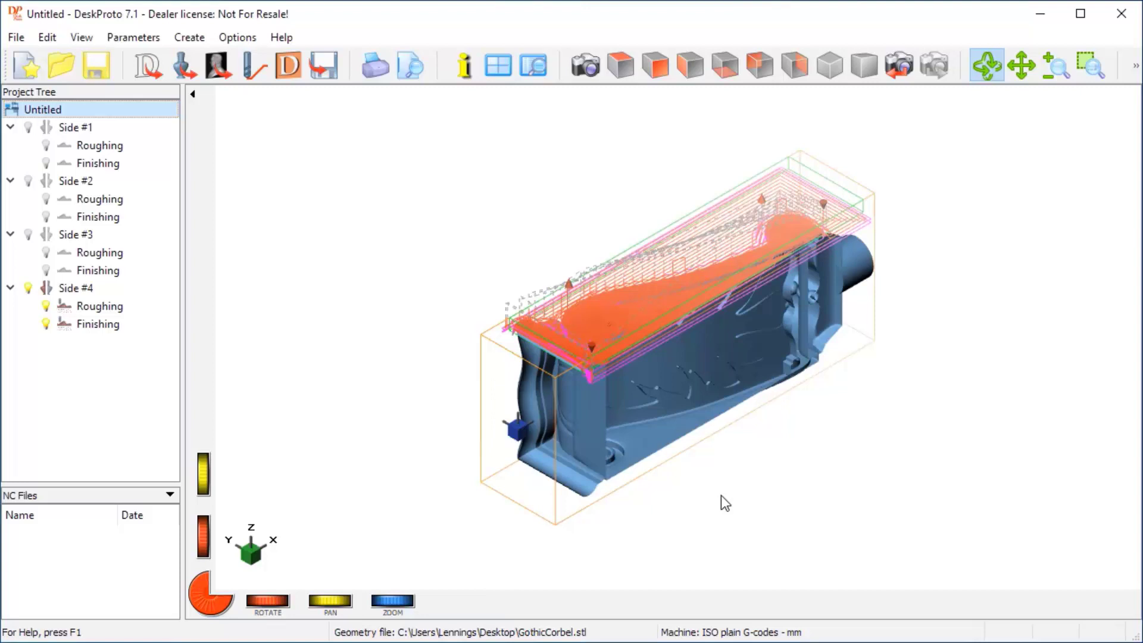
# - Review the before- and after-operation axis movements in the start/end settings of Side #1's roughing operation, and accept the dialogs
pyautogui.moveTo(546, 485); pyautogui.dragTo(468, 433)
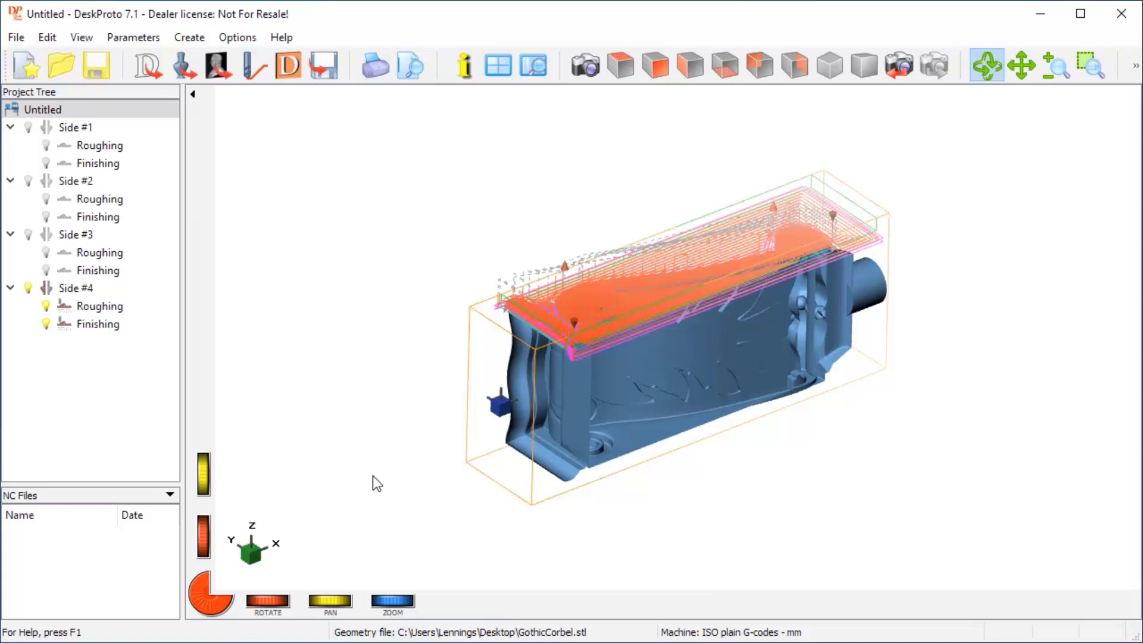
pyautogui.doubleClick(100, 149)
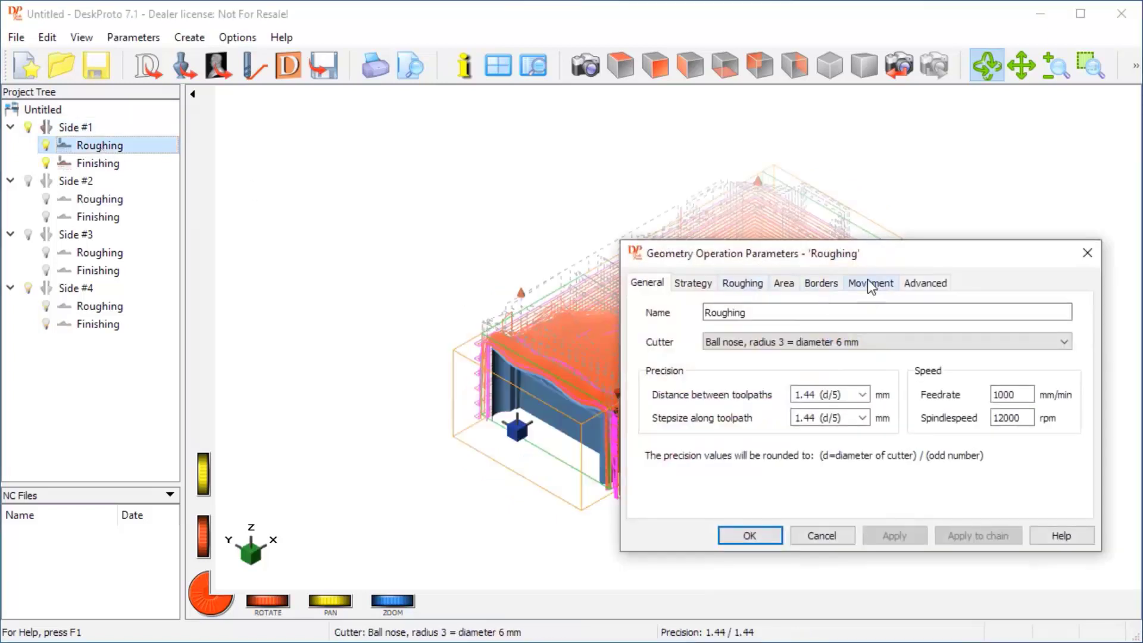
pyautogui.click(929, 284)
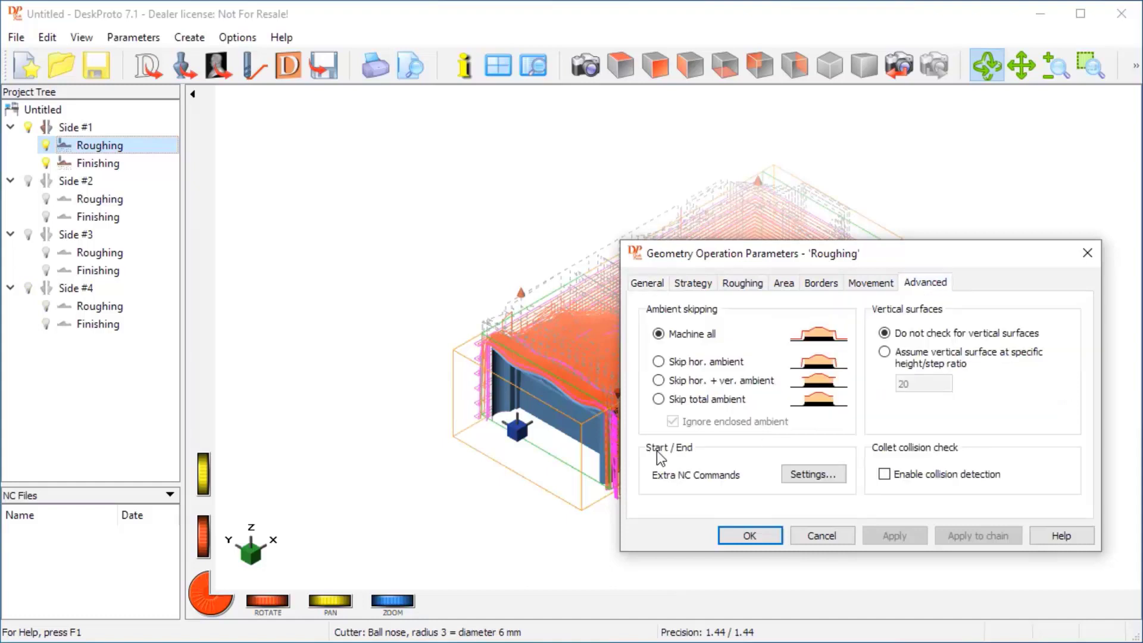
pyautogui.click(833, 466)
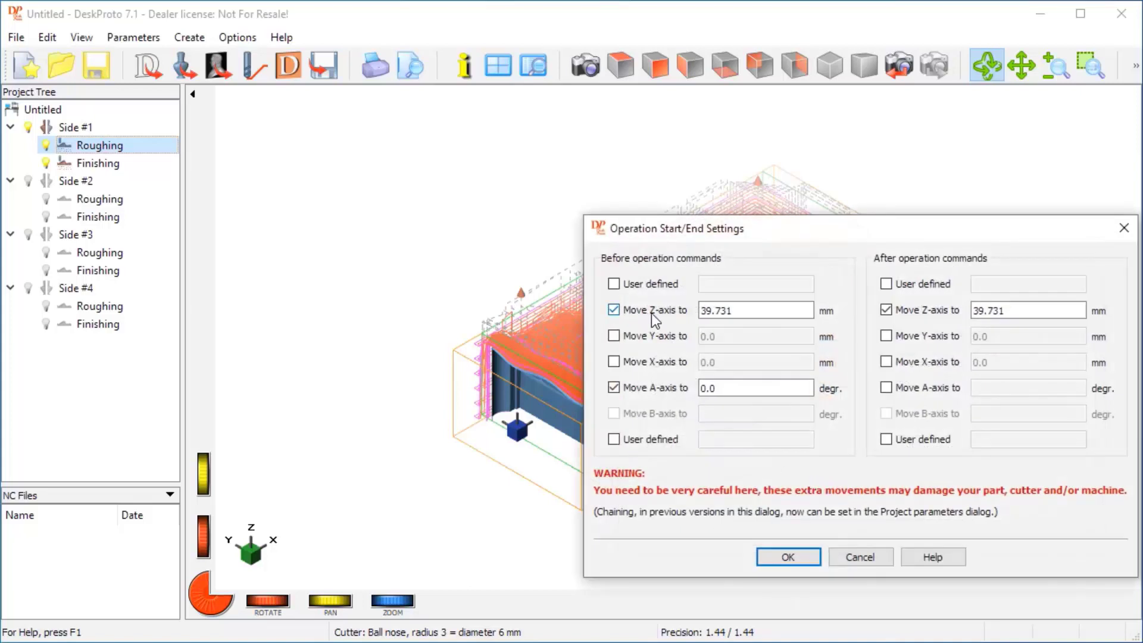
pyautogui.click(713, 310)
pyautogui.click(787, 558)
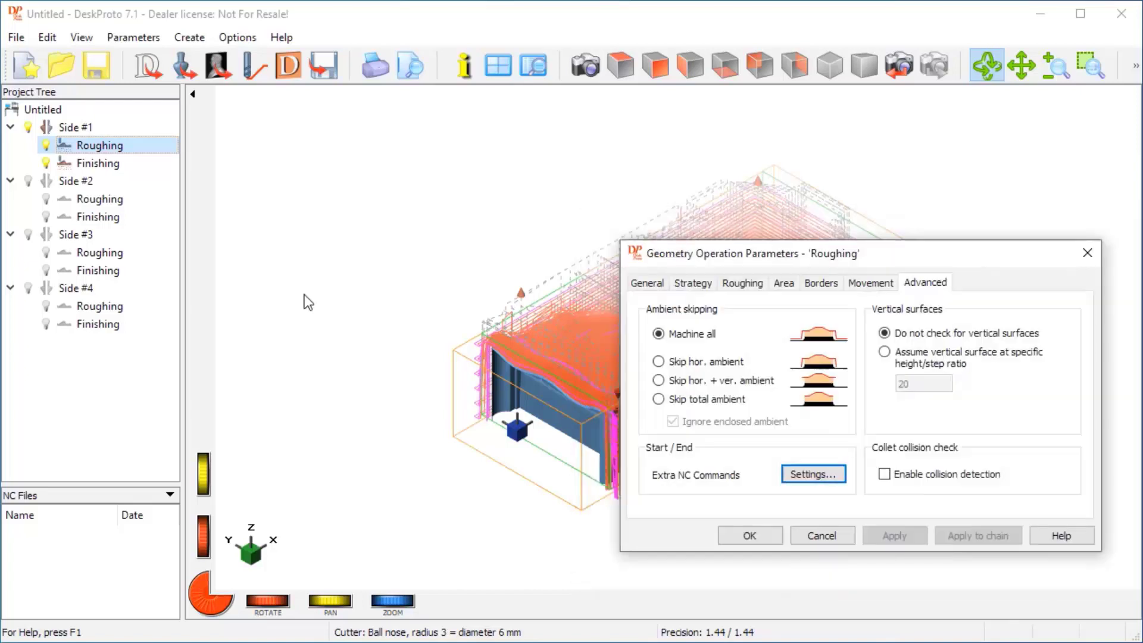
pyautogui.click(768, 541)
# - Review the start/end axis movements of Side #2's roughing operation, including its A-axis rotation, and close the dialogs
pyautogui.doubleClick(127, 199)
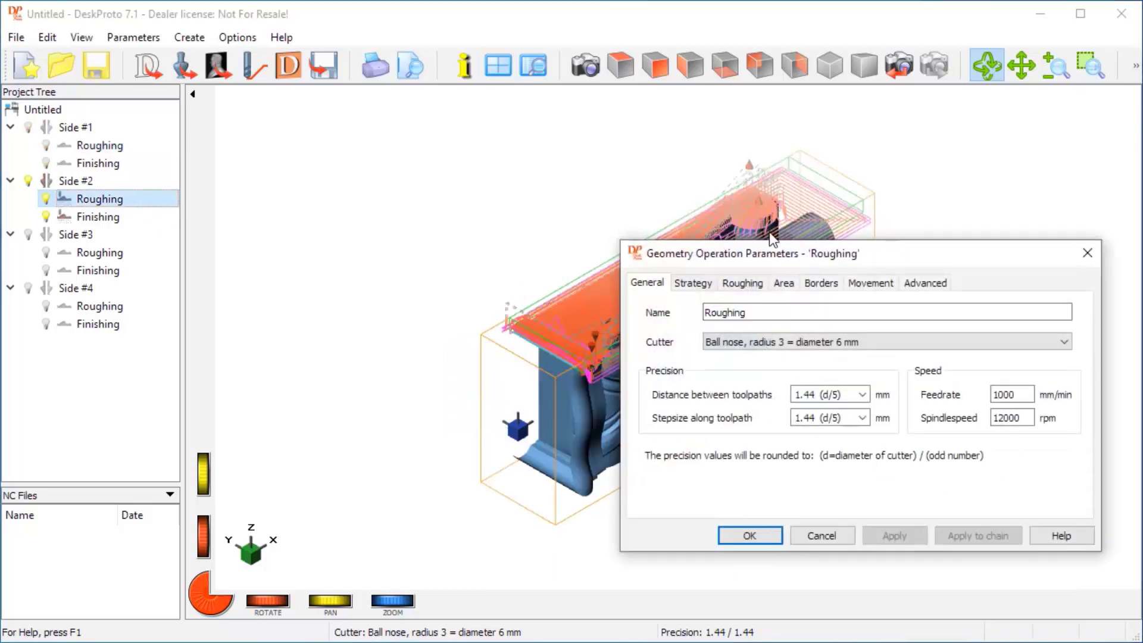
pyautogui.click(917, 281)
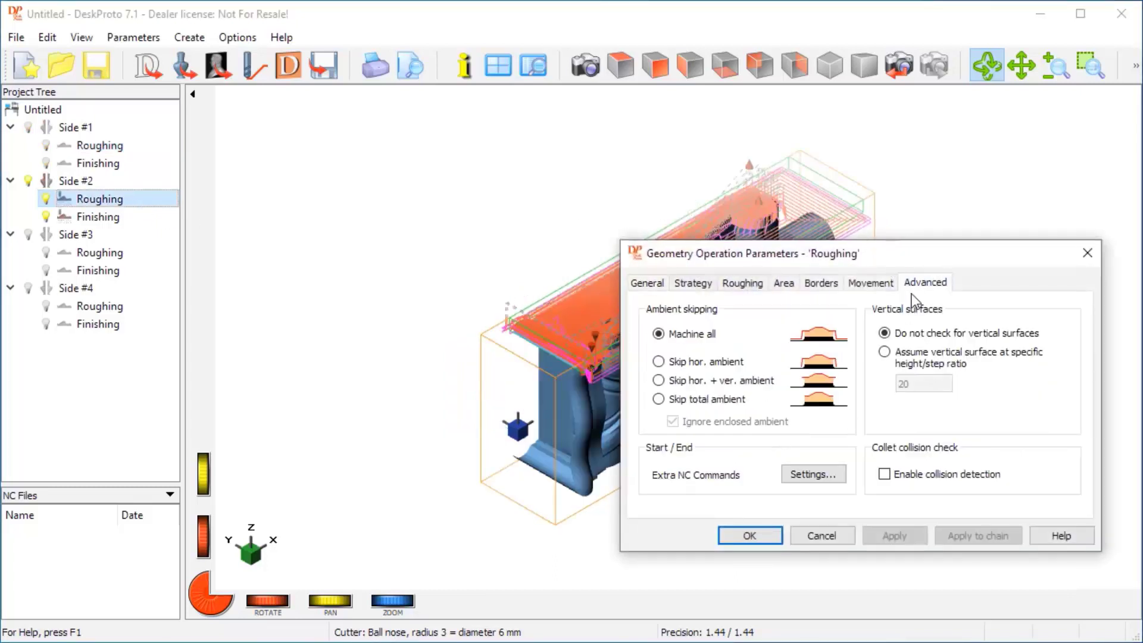
pyautogui.click(802, 476)
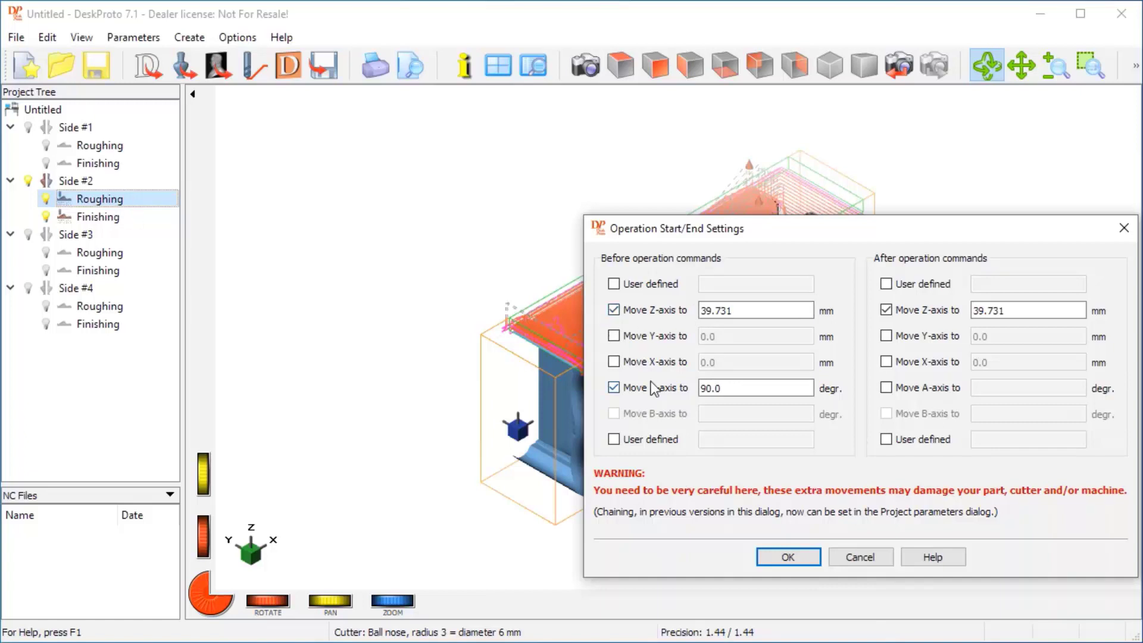
pyautogui.click(853, 562)
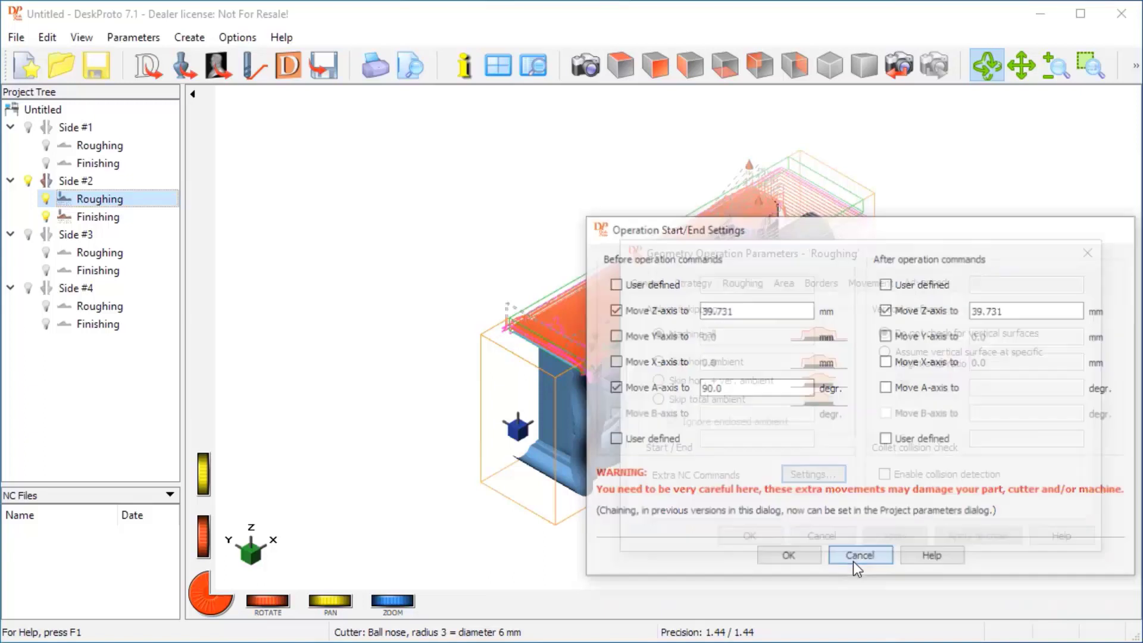
pyautogui.click(750, 536)
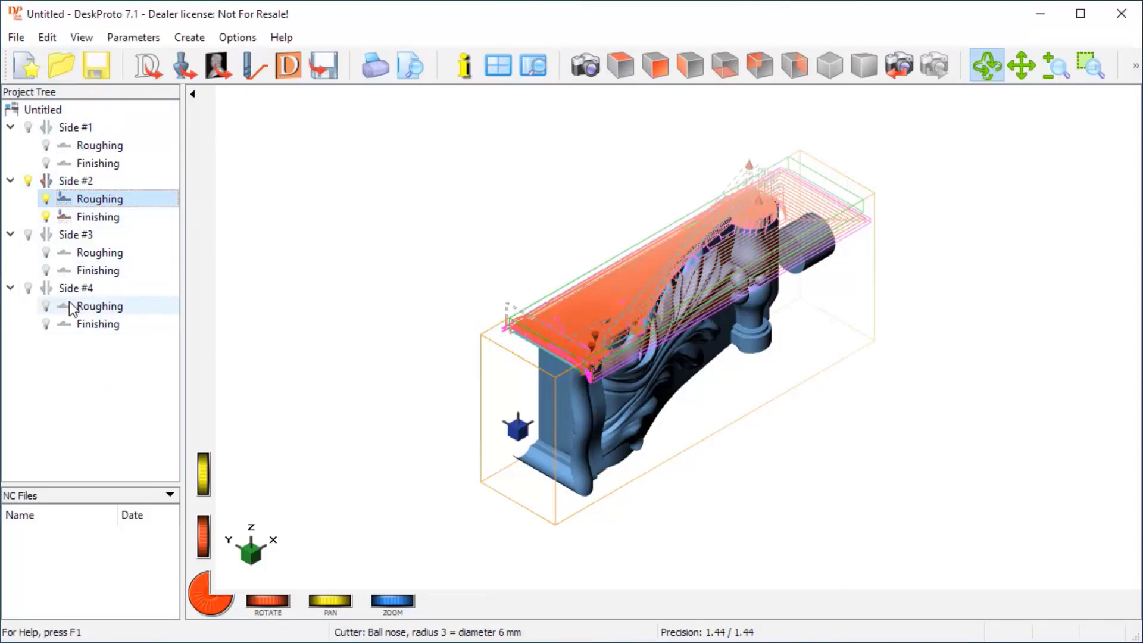
# - Show Side #3 with its toolpaths hidden and examine the open back of the corbel geometry up close
pyautogui.click(27, 236)
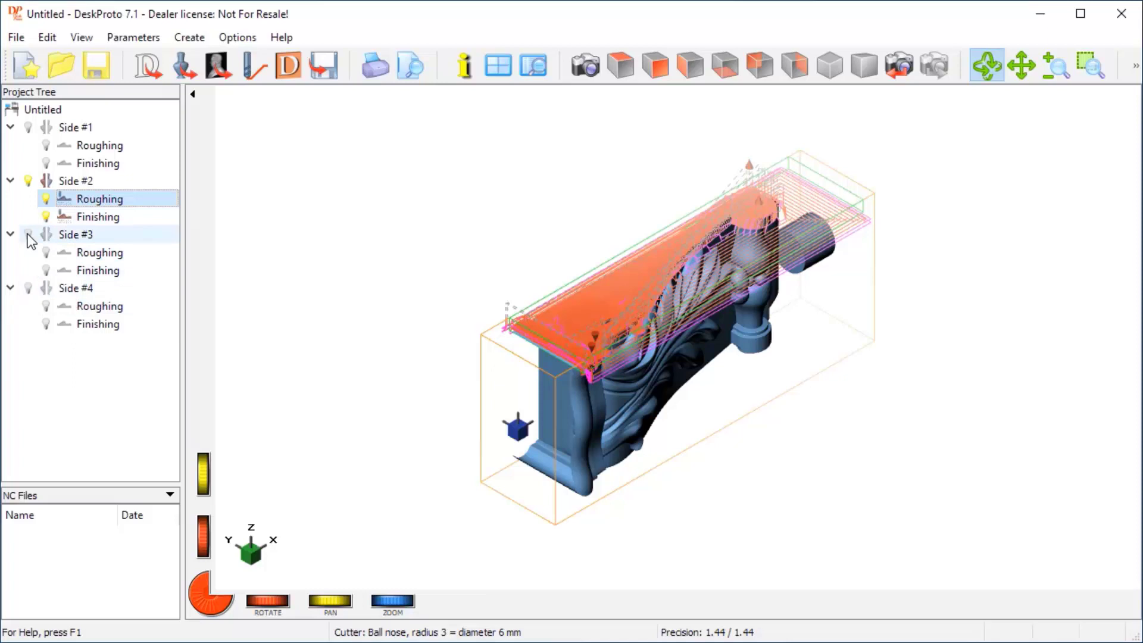
pyautogui.rightClick(451, 249)
pyautogui.moveTo(36, 165); pyautogui.dragTo(329, 110)
pyautogui.click(263, 488)
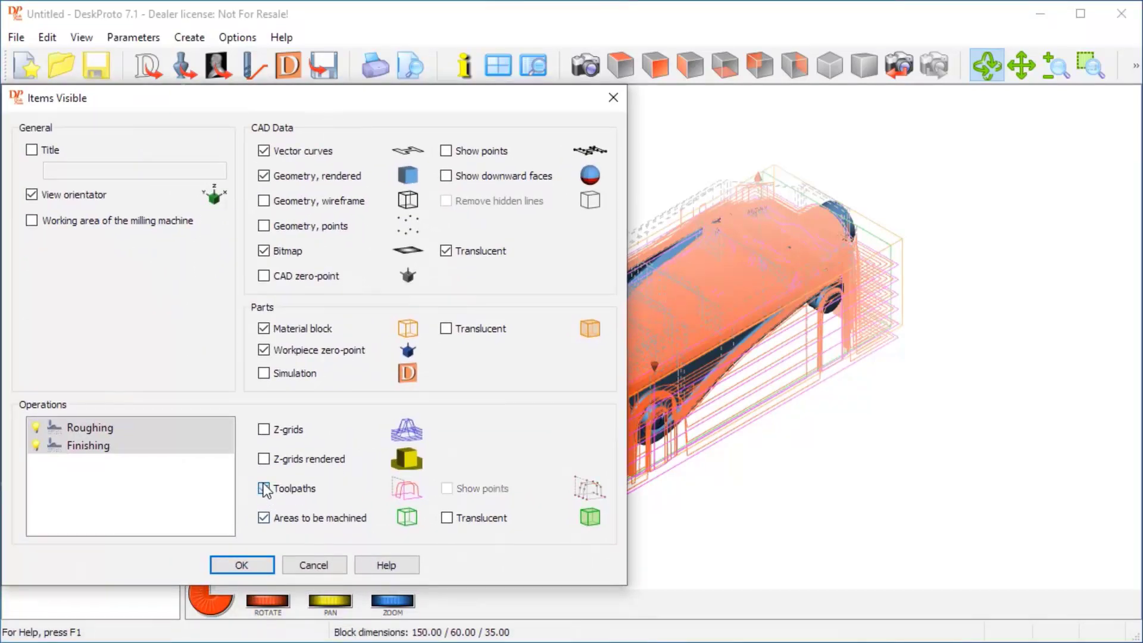
pyautogui.click(248, 565)
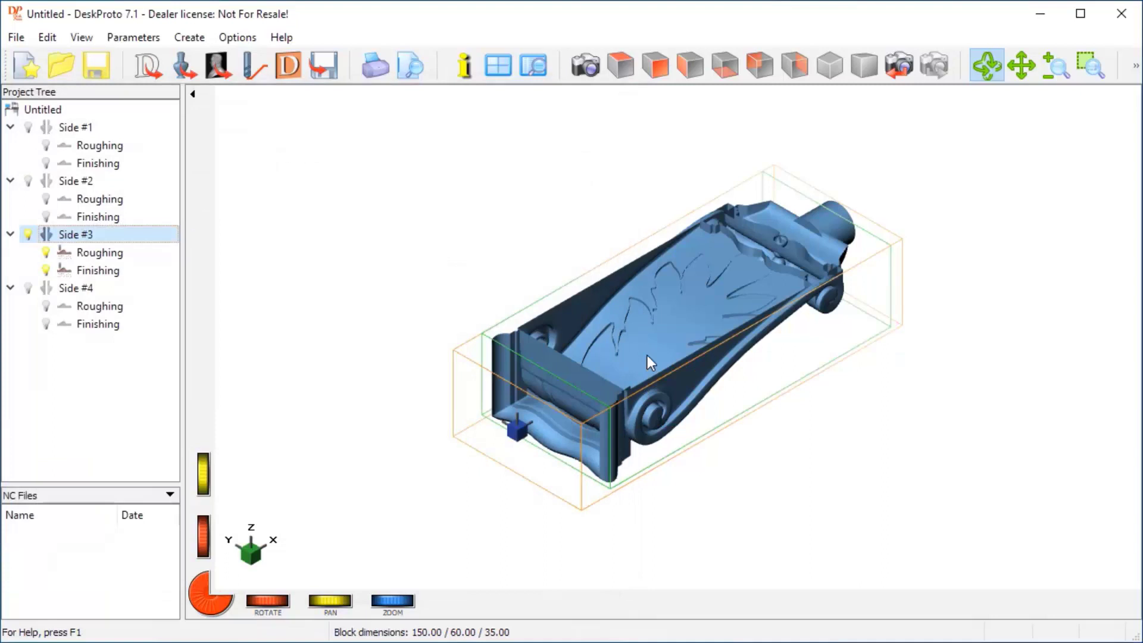
pyautogui.scroll(2, 666, 295)
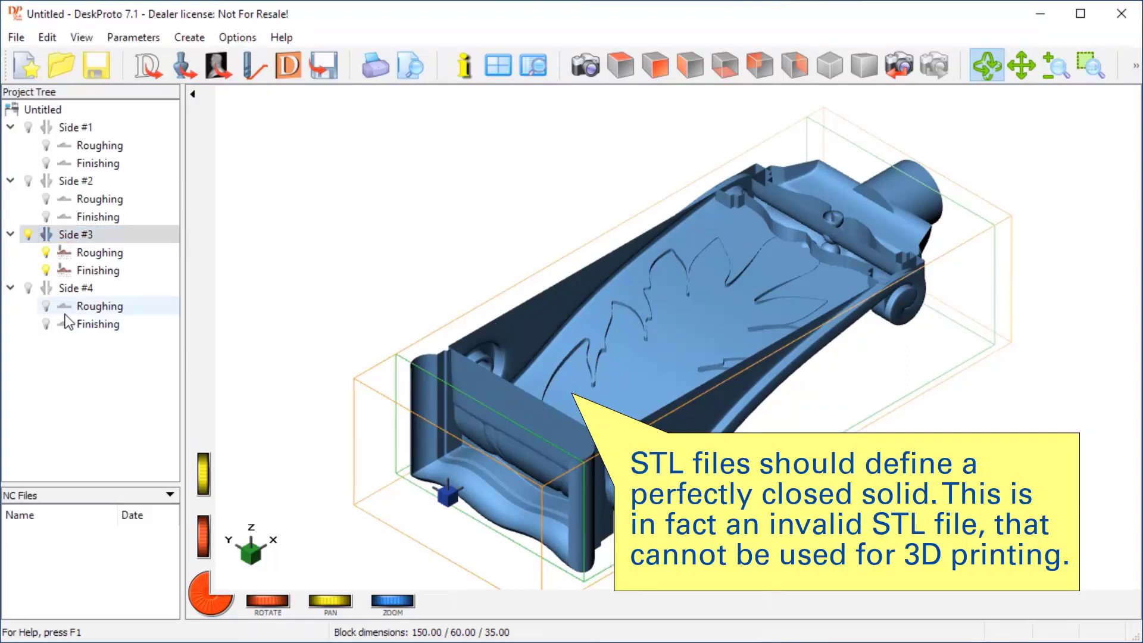
pyautogui.click(535, 377)
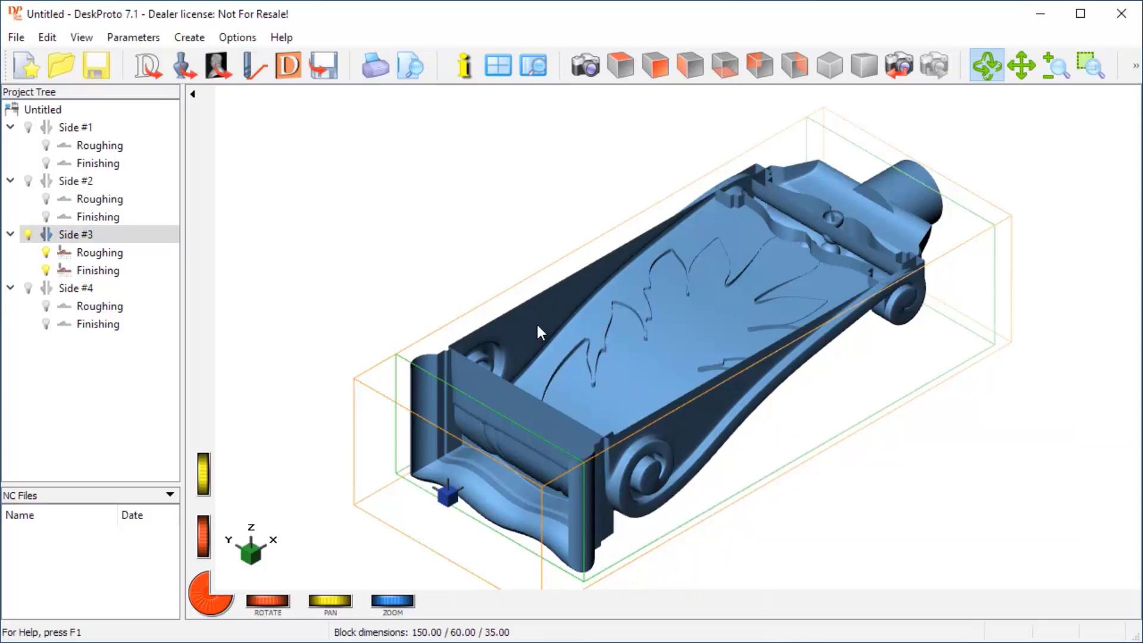
# - Remove the part Side #3 from the project and confirm the removal
pyautogui.click(78, 239)
pyautogui.click(98, 239)
pyautogui.rightClick(103, 234)
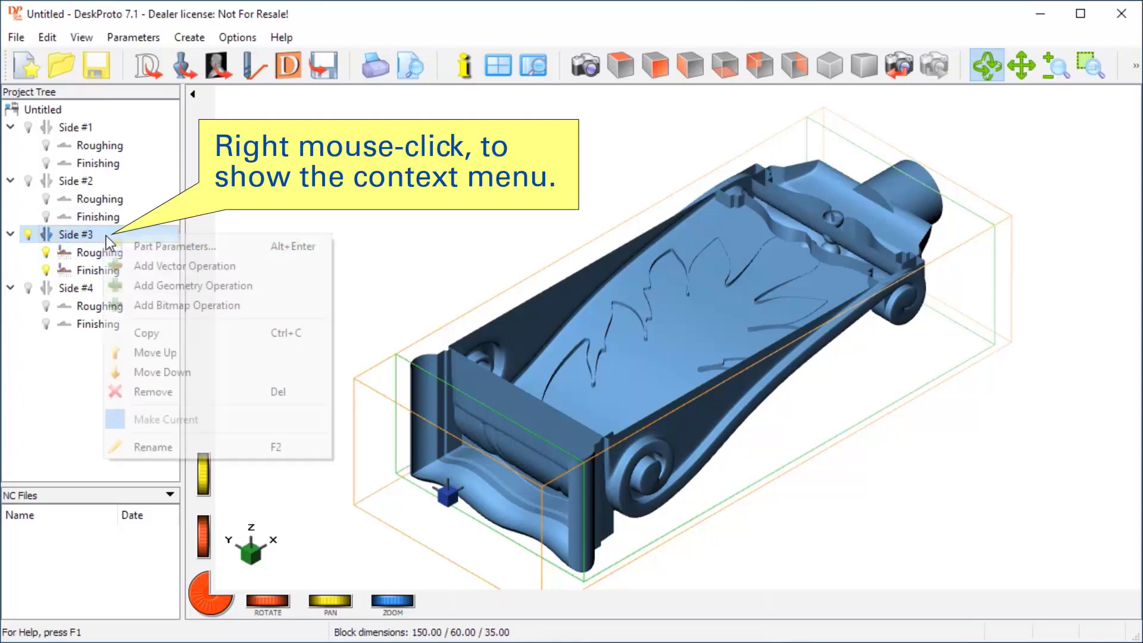
pyautogui.click(149, 392)
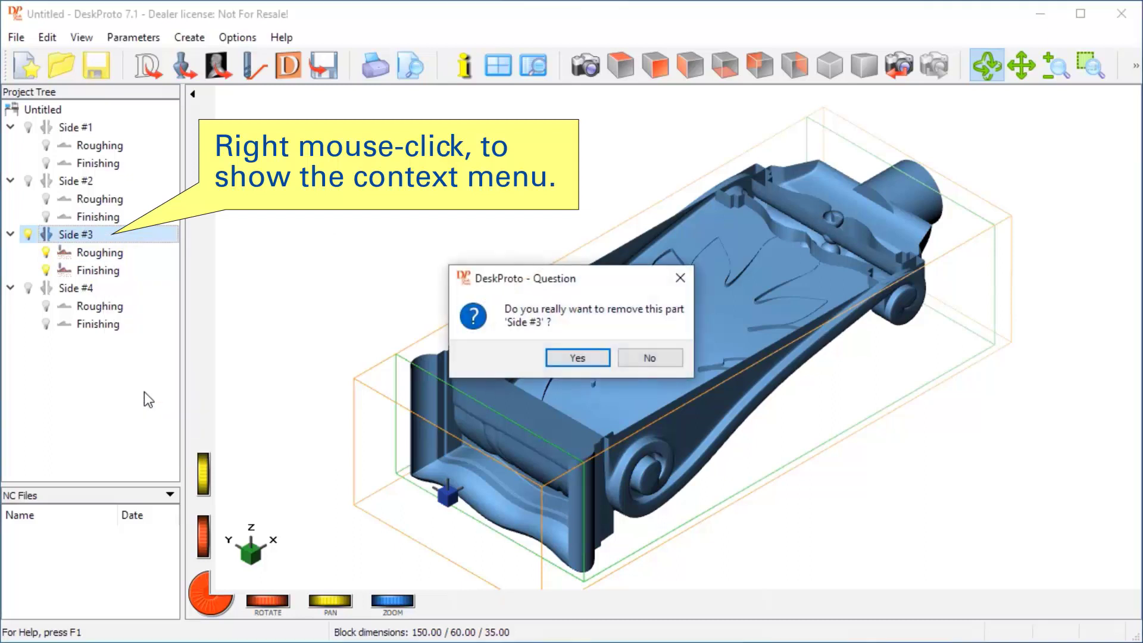
pyautogui.click(577, 357)
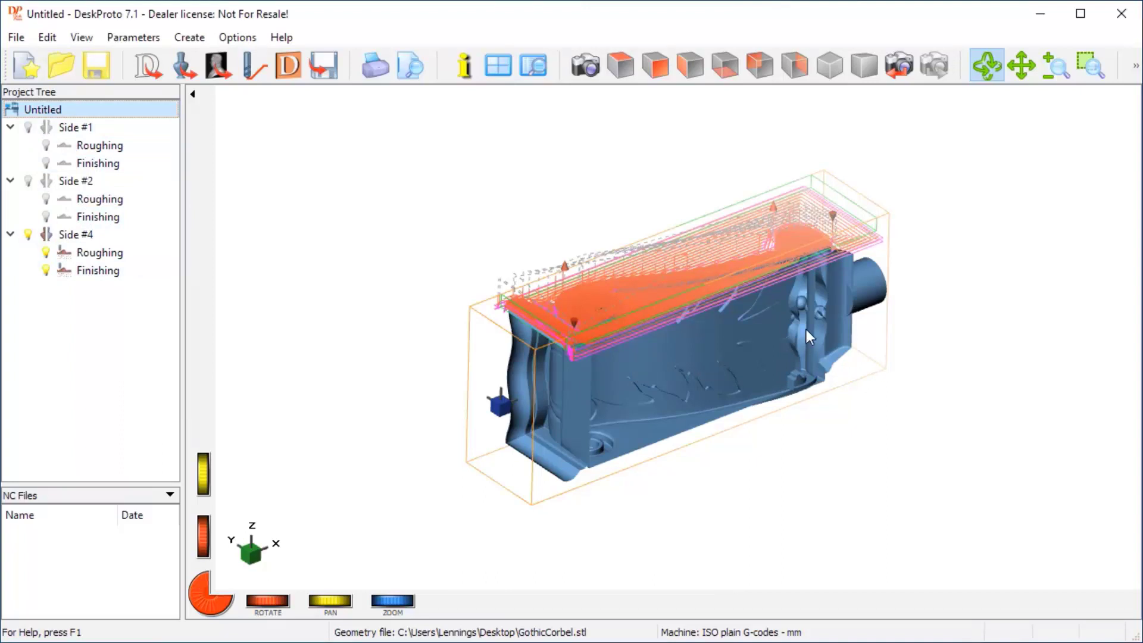
# - Show Side #2 with its roughing toolpaths hidden and examine the area covered by its finishing toolpaths
pyautogui.scroll(5, 765, 266)
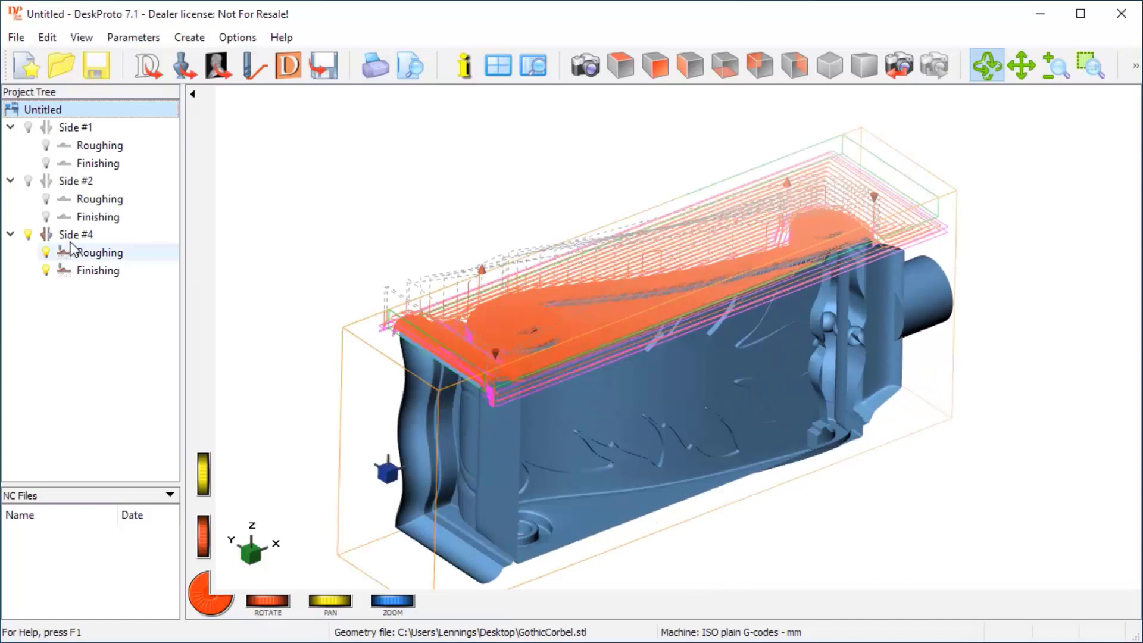
pyautogui.click(27, 182)
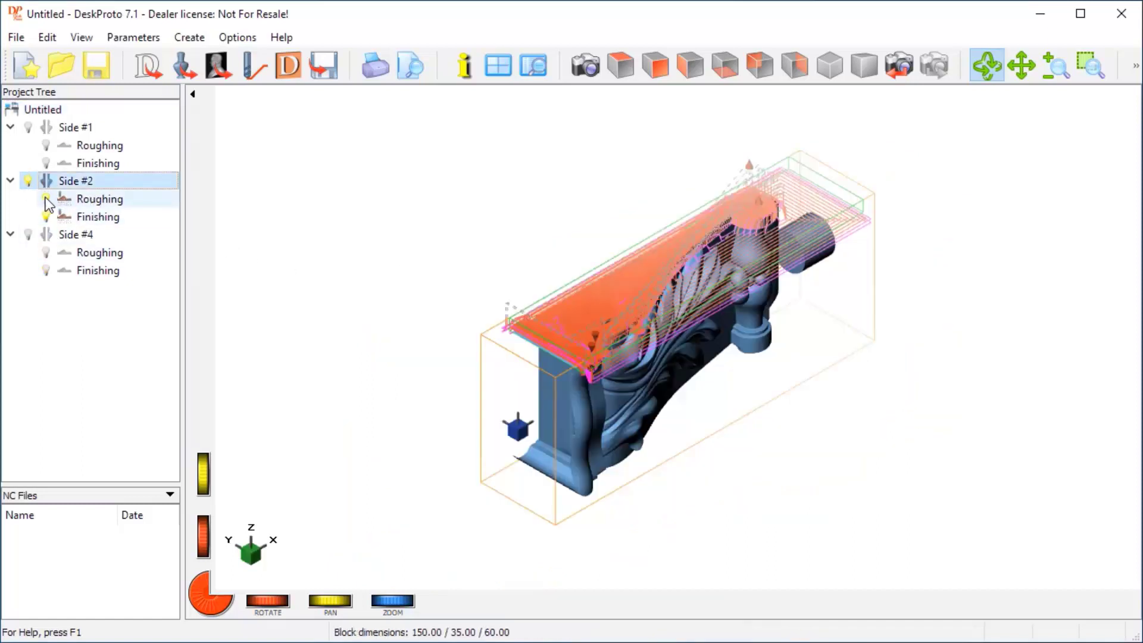
pyautogui.click(46, 199)
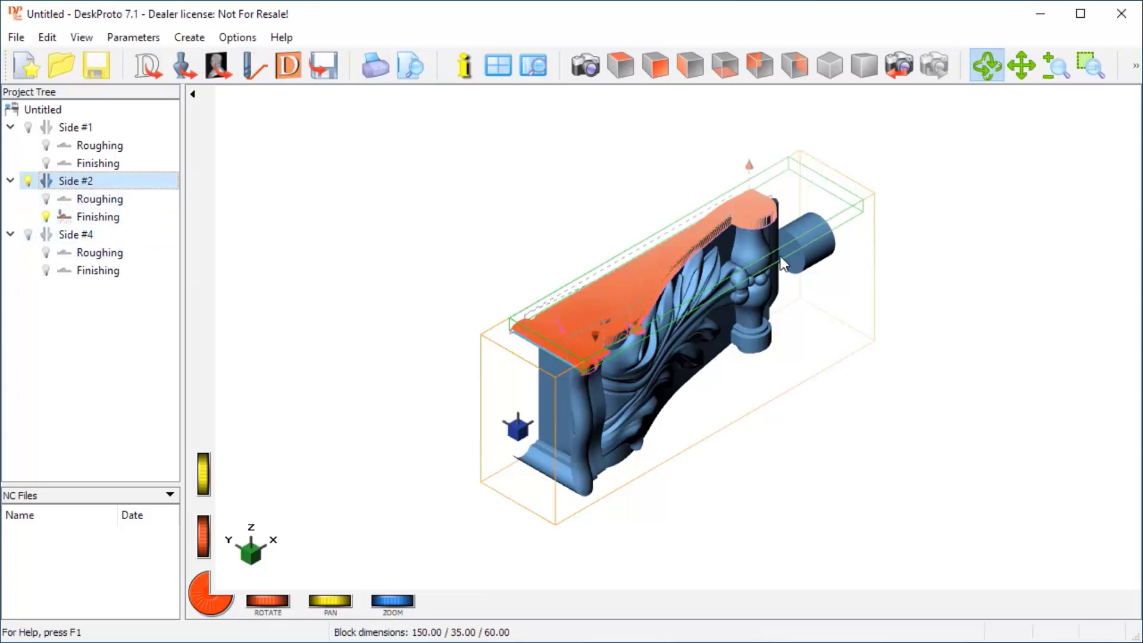
pyautogui.scroll(2, 674, 337)
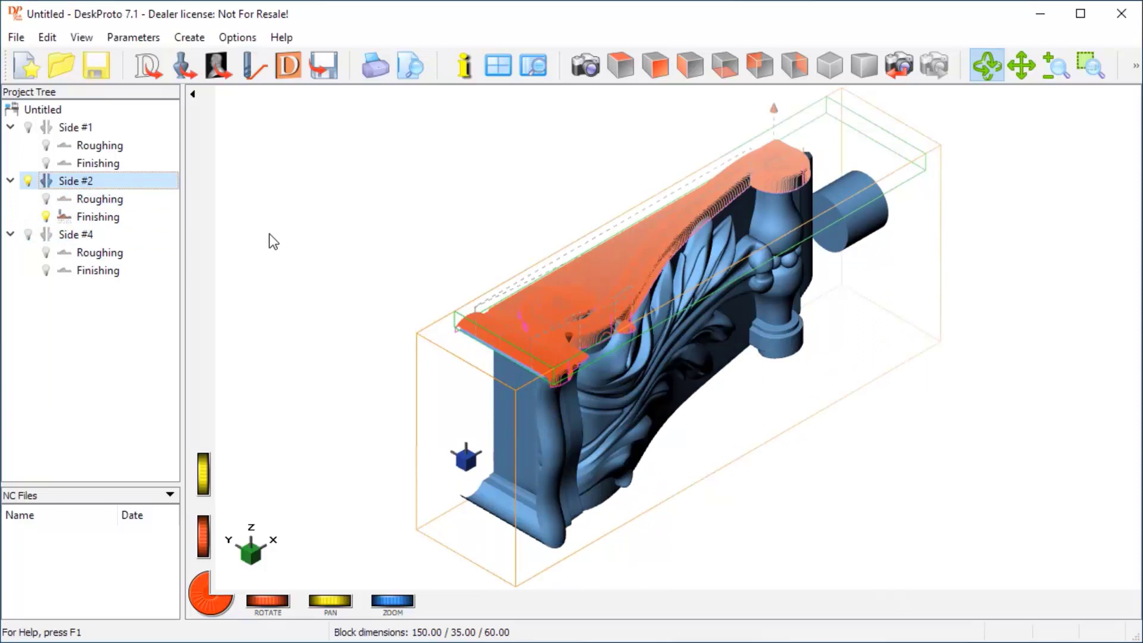
# - Remove the roughing operations from Side #2 and Side #4, confirming each removal
pyautogui.rightClick(124, 201)
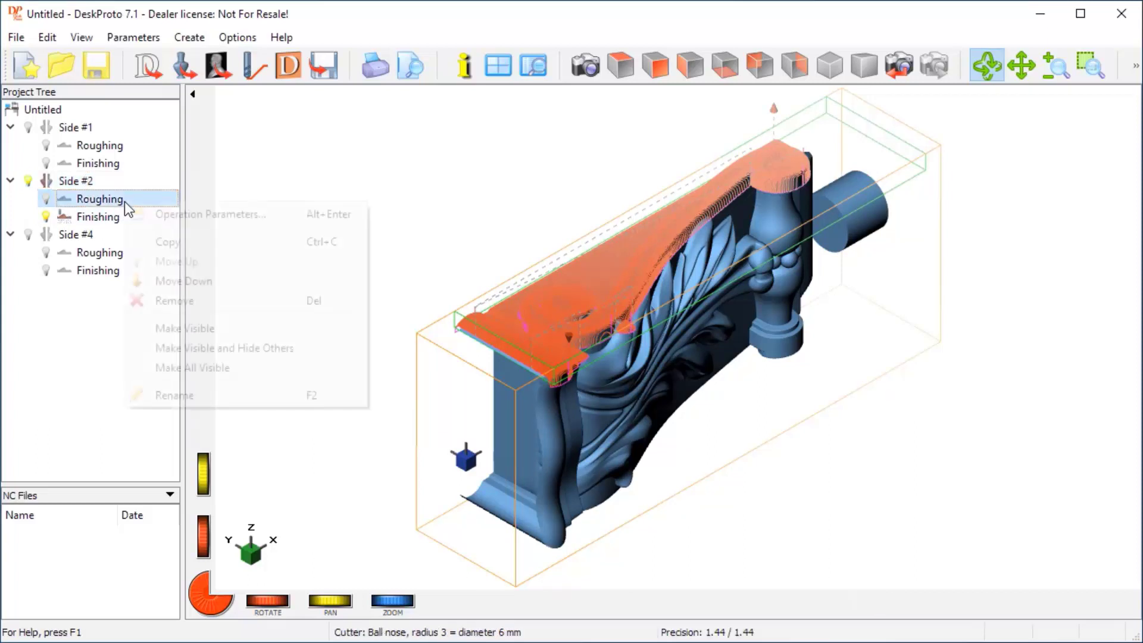
pyautogui.click(177, 300)
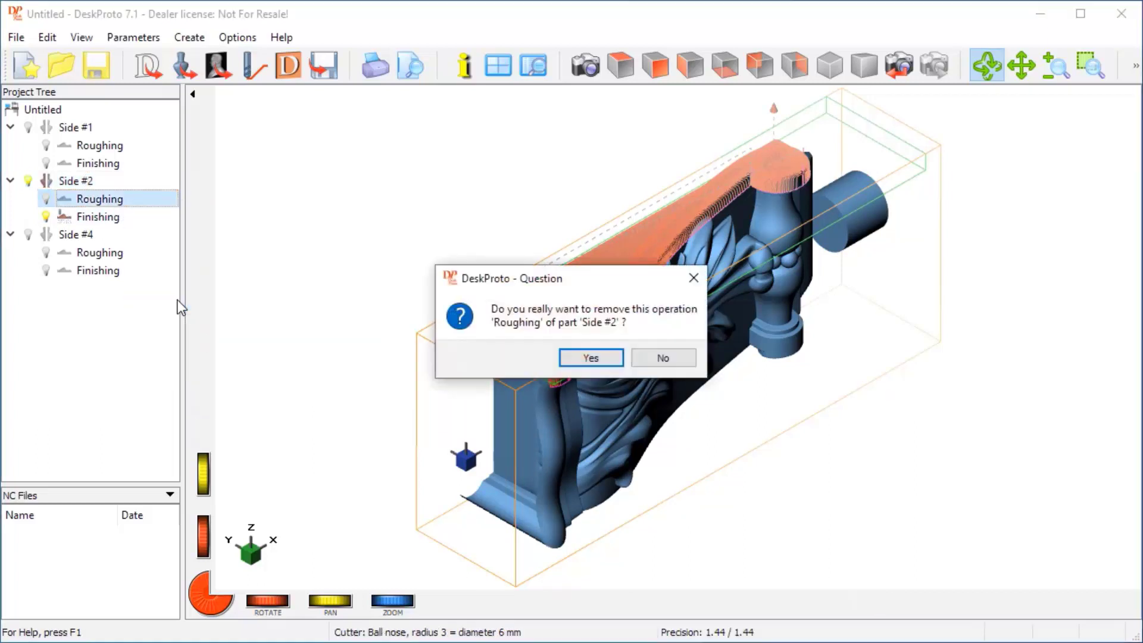
pyautogui.click(574, 360)
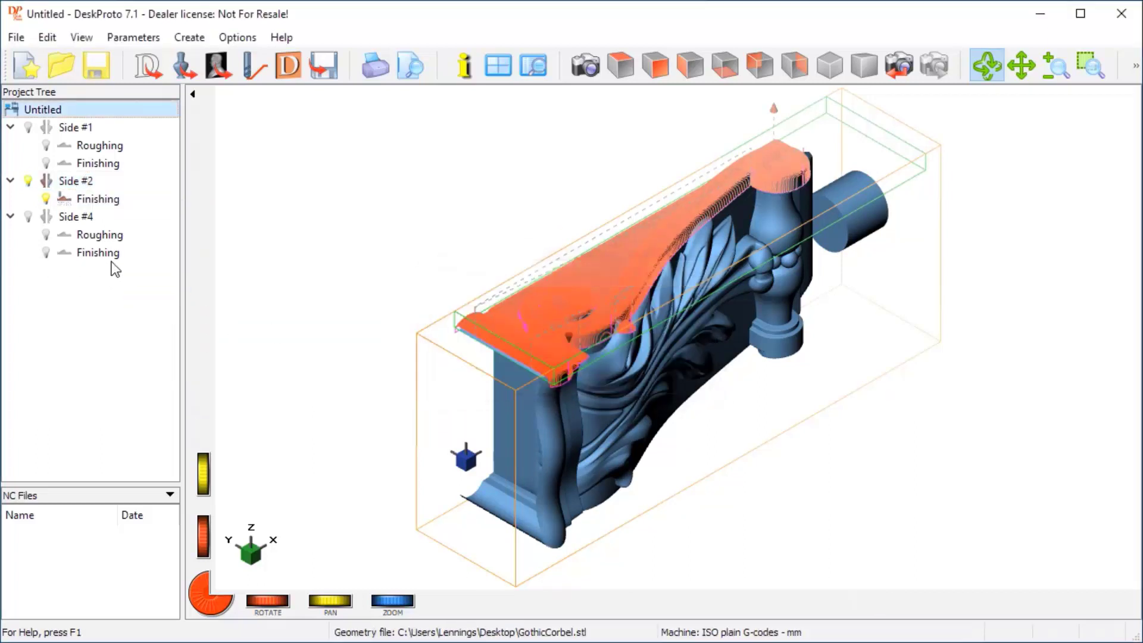
pyautogui.click(98, 235)
pyautogui.rightClick(99, 233)
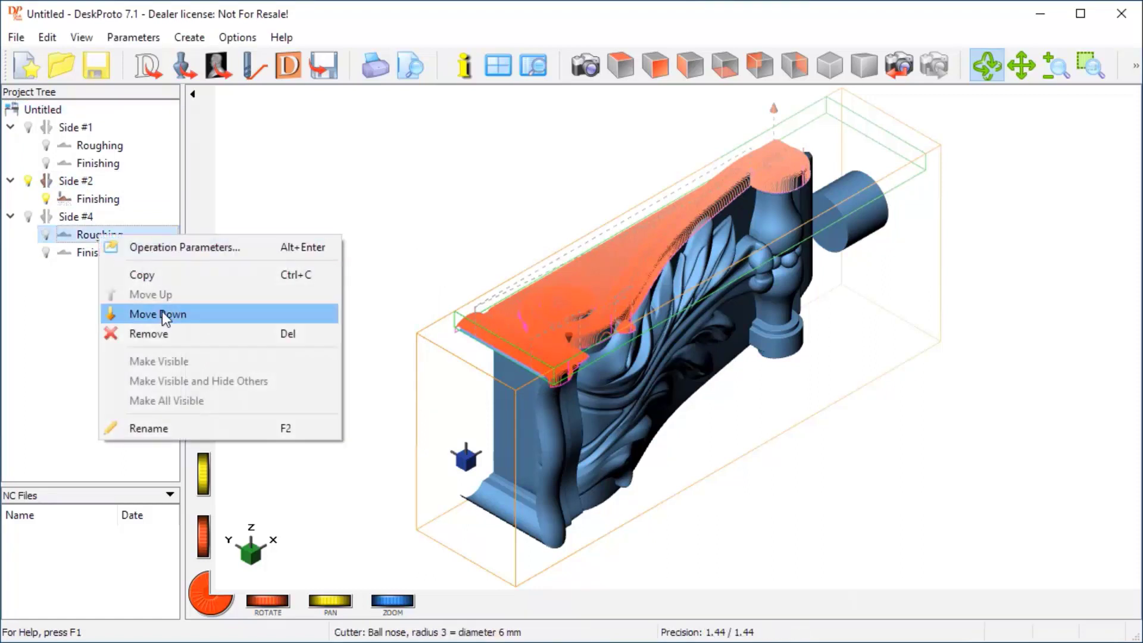
pyautogui.click(158, 335)
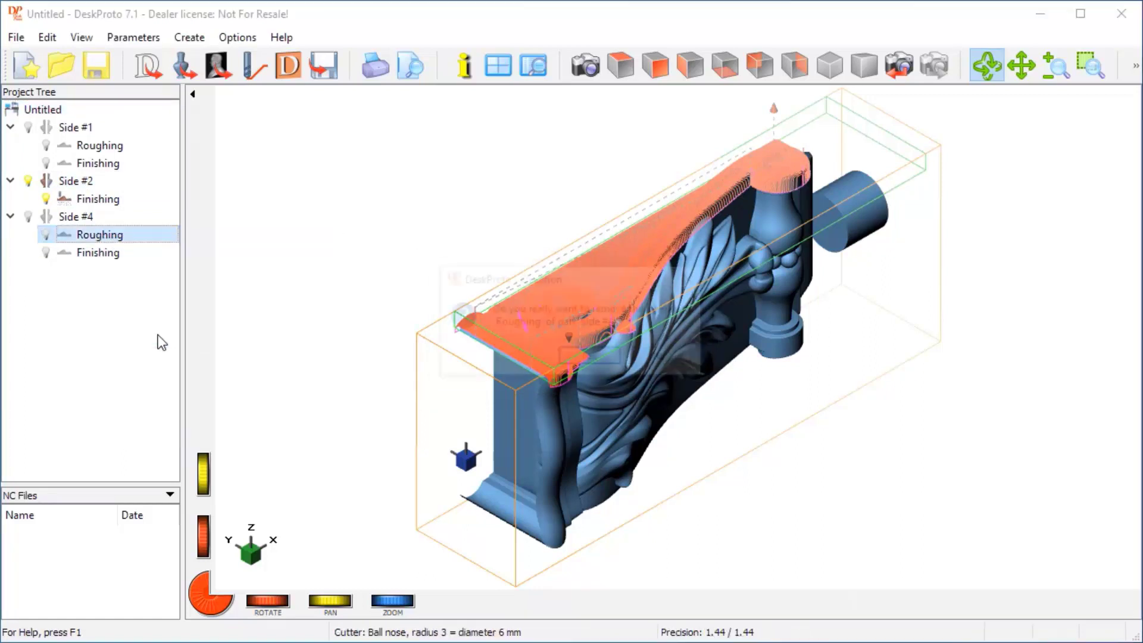
pyautogui.click(595, 363)
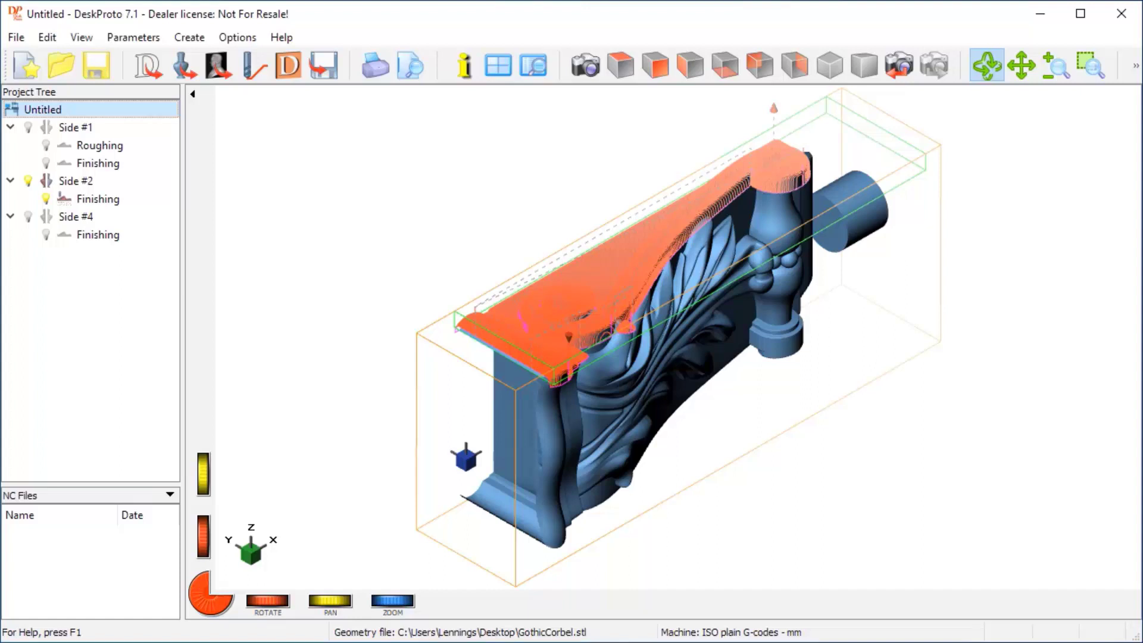
# - Set the cutting direction of Side #1's roughing operation to Conventional and accept the parameters
pyautogui.doubleClick(112, 148)
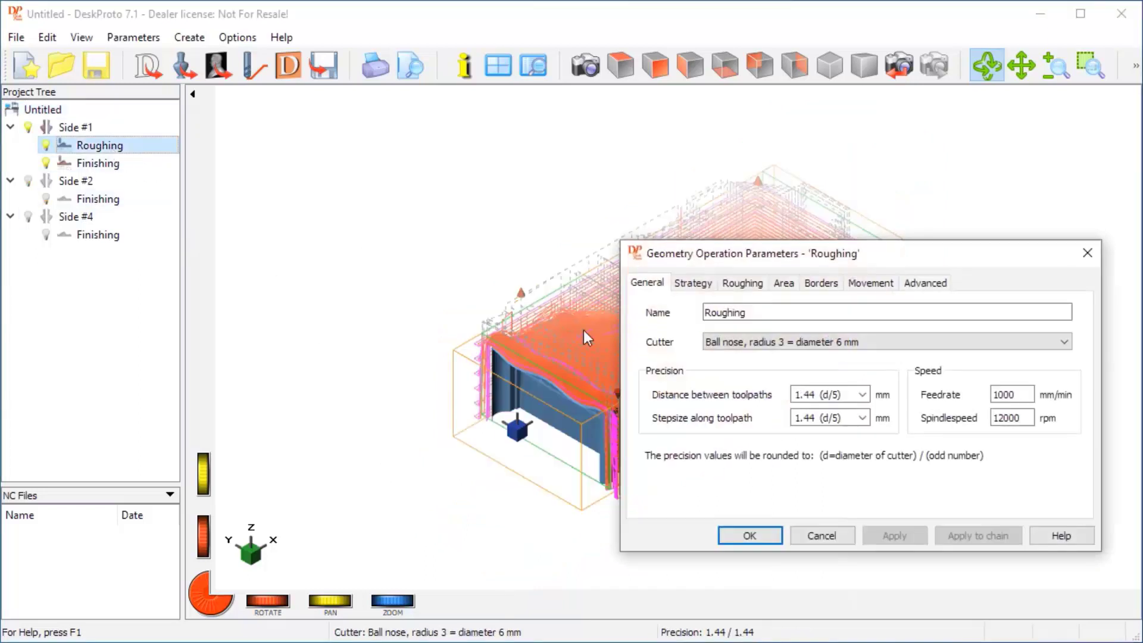
pyautogui.click(873, 287)
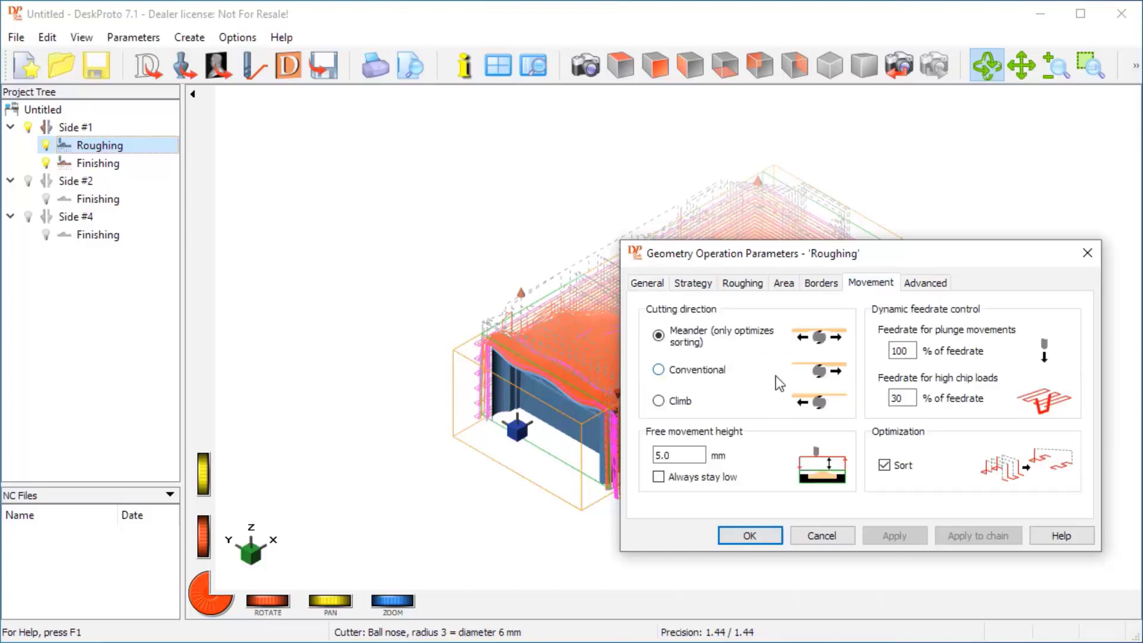
pyautogui.click(659, 370)
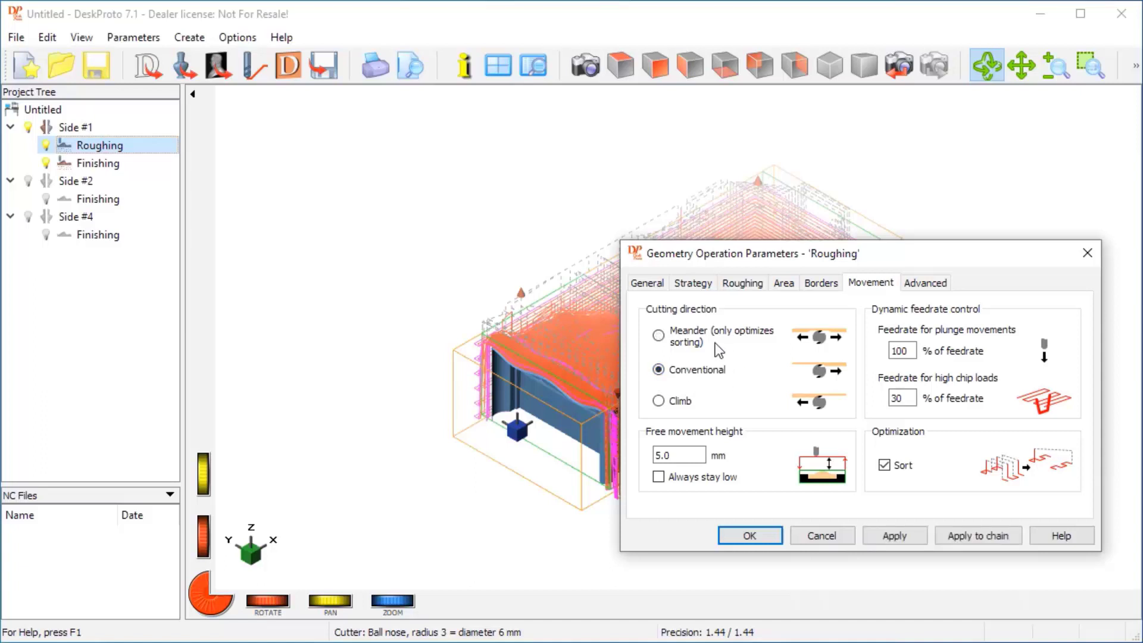
pyautogui.click(751, 536)
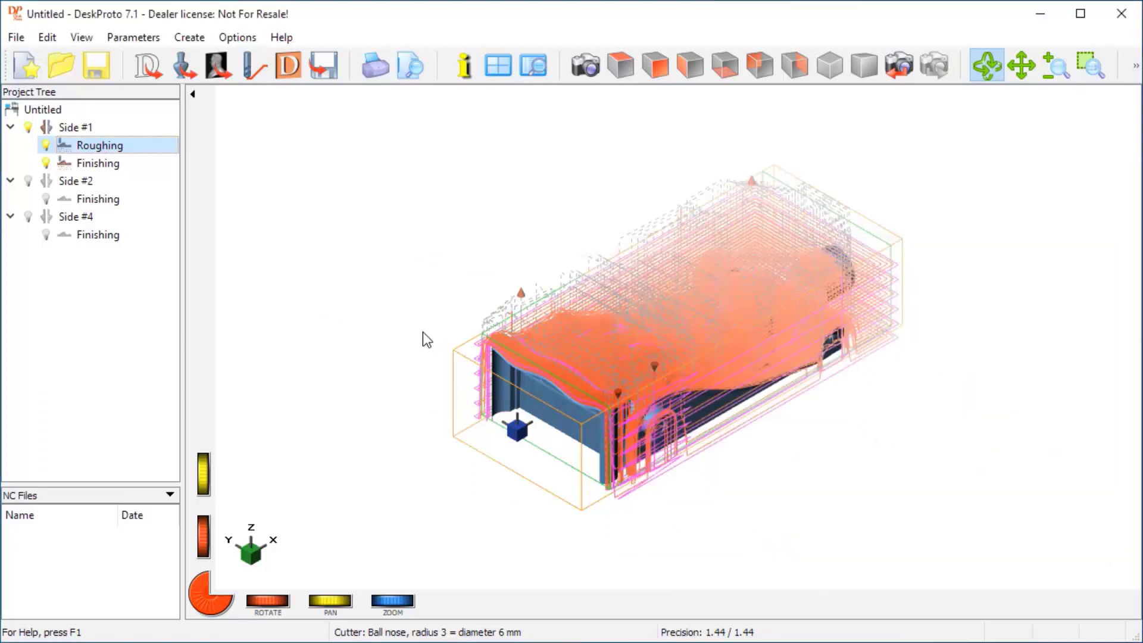
# - Hide the roughing operation of Side #1 and examine its finishing toolpaths around the scroll and outer edges up close
pyautogui.click(46, 146)
pyautogui.scroll(5, 680, 473)
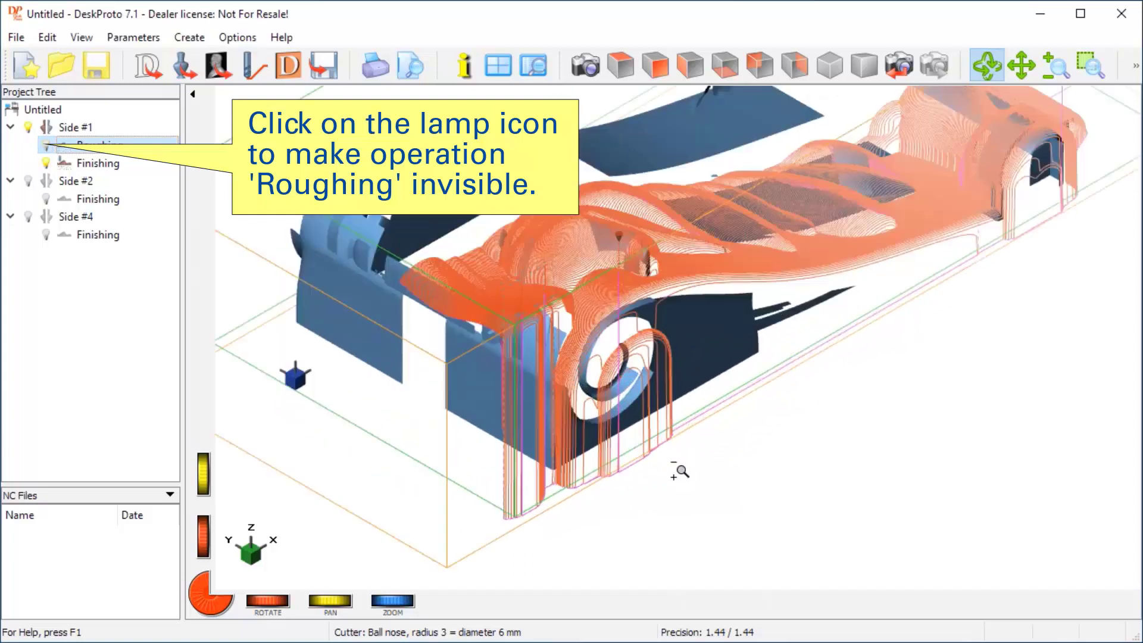
pyautogui.scroll(3, 680, 472)
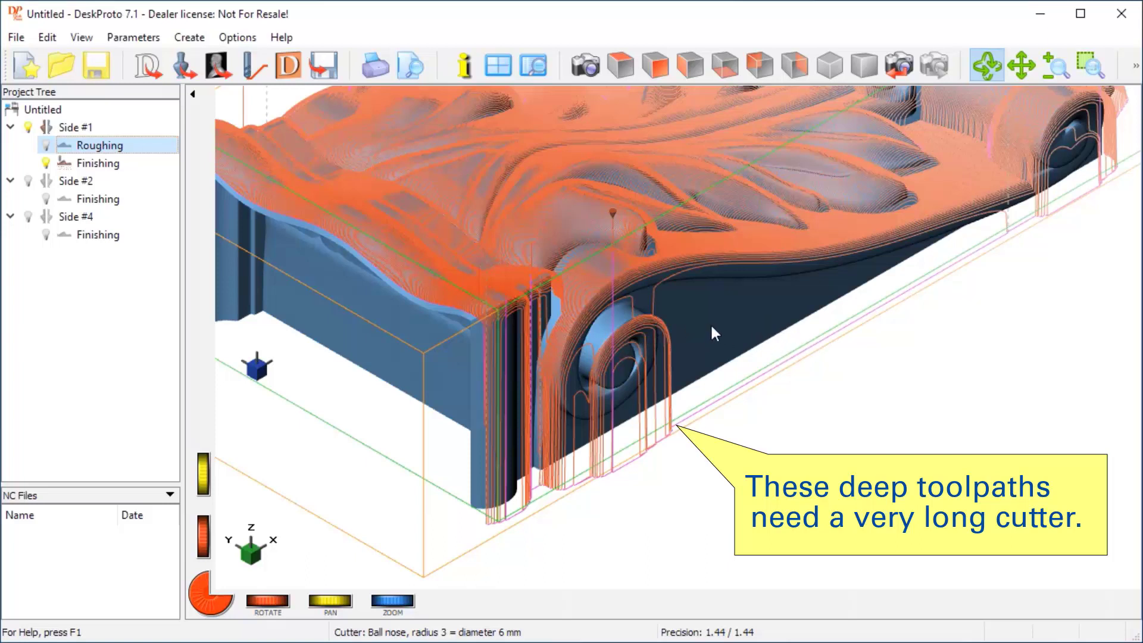
# - Set the ambient skipping of Side #1's finishing operation to Skip hor. + ver. ambient and inspect the recalculated toolpaths around the scroll
pyautogui.doubleClick(93, 167)
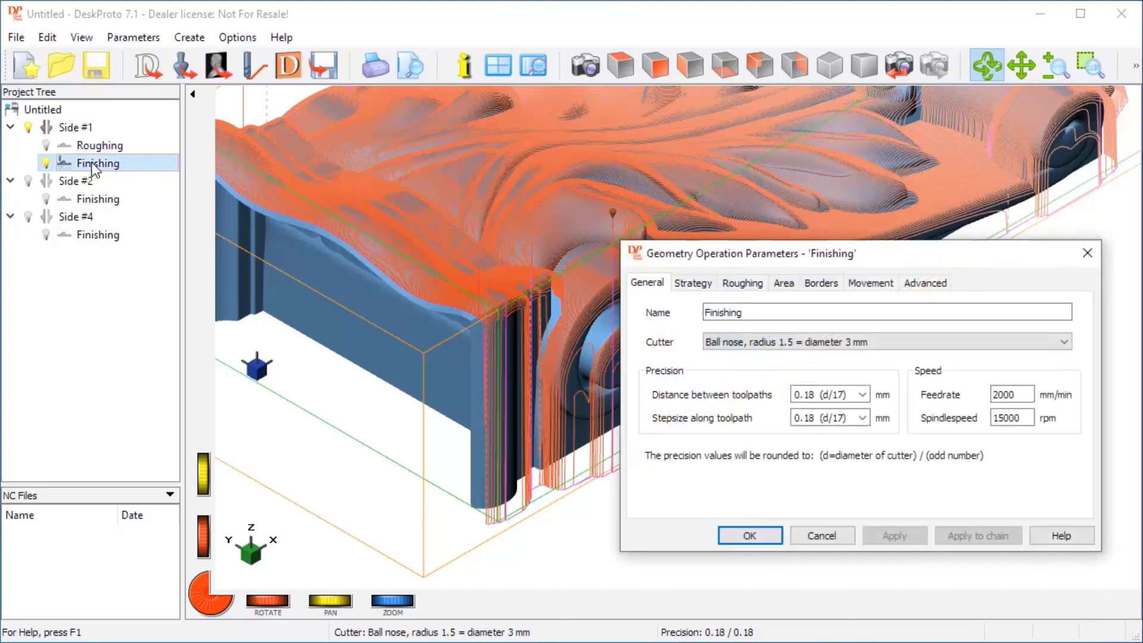
pyautogui.click(874, 286)
pyautogui.click(925, 284)
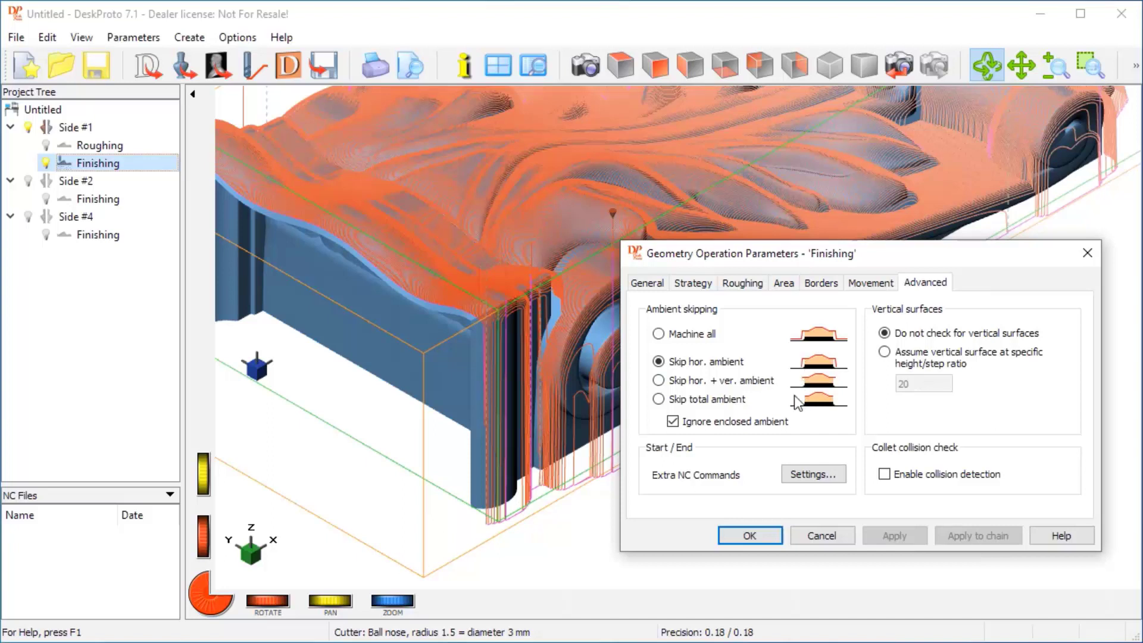
pyautogui.click(659, 381)
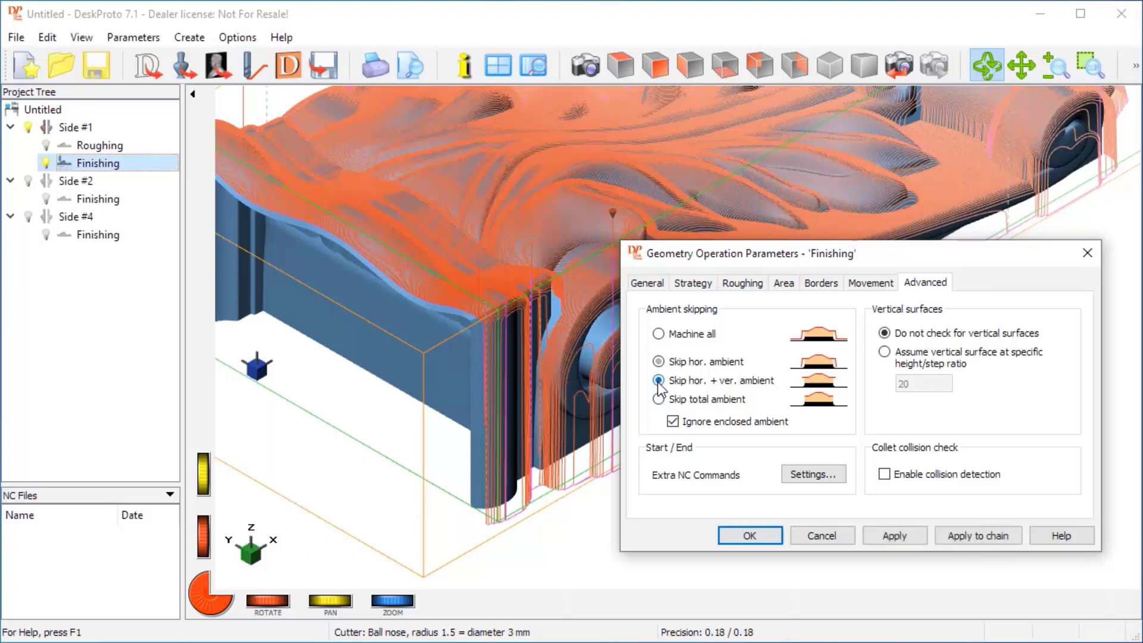
pyautogui.click(750, 535)
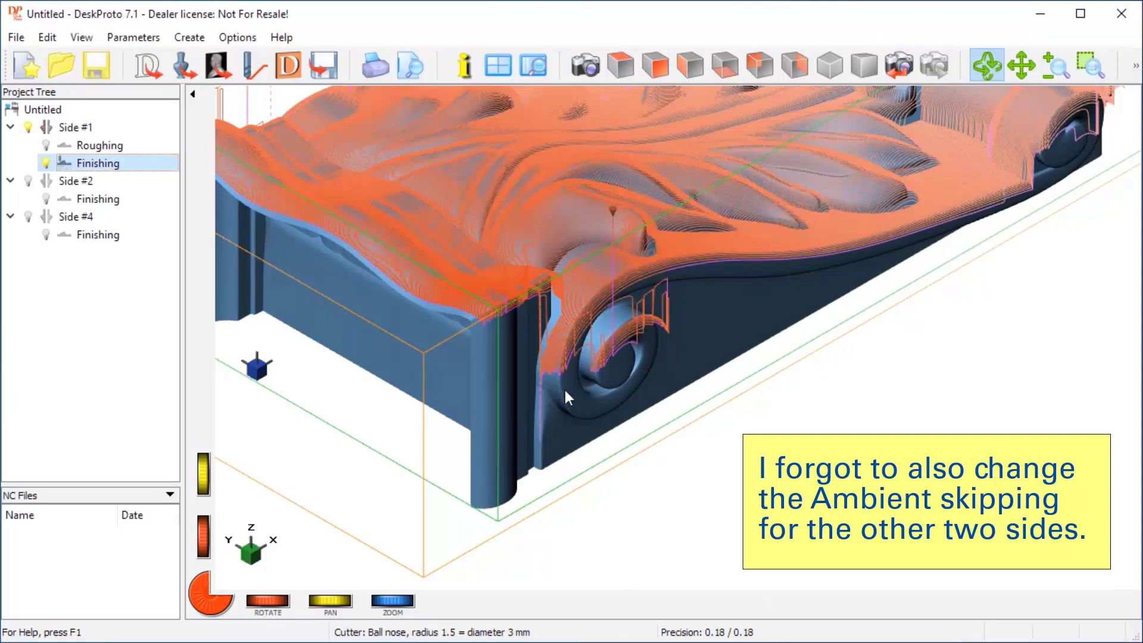
pyautogui.scroll(-6, 445, 472)
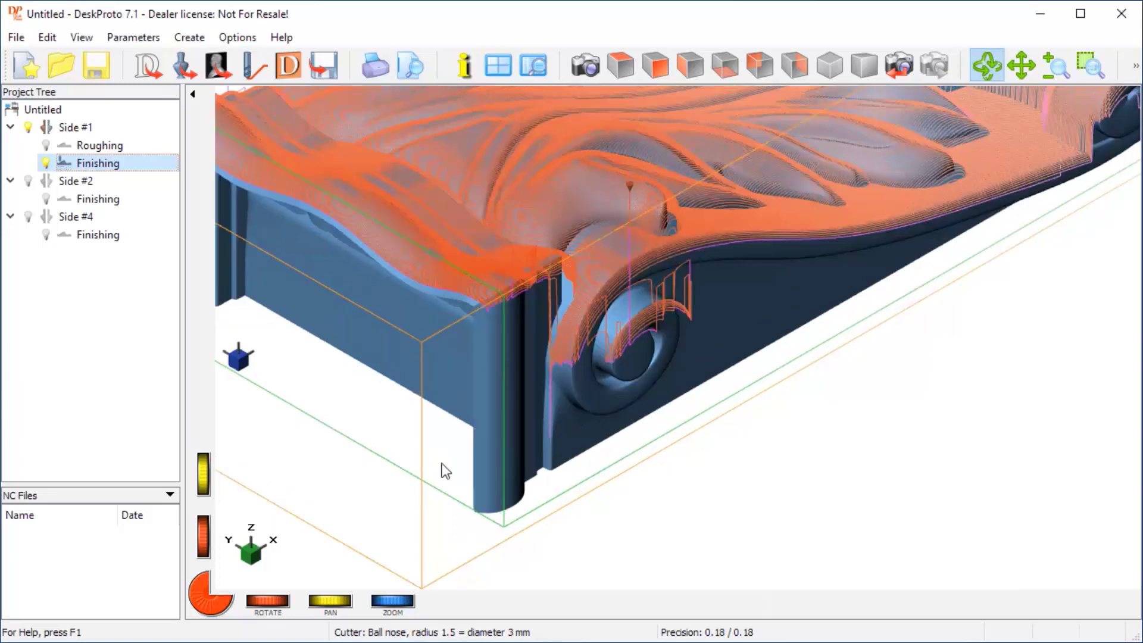
pyautogui.scroll(4, 446, 471)
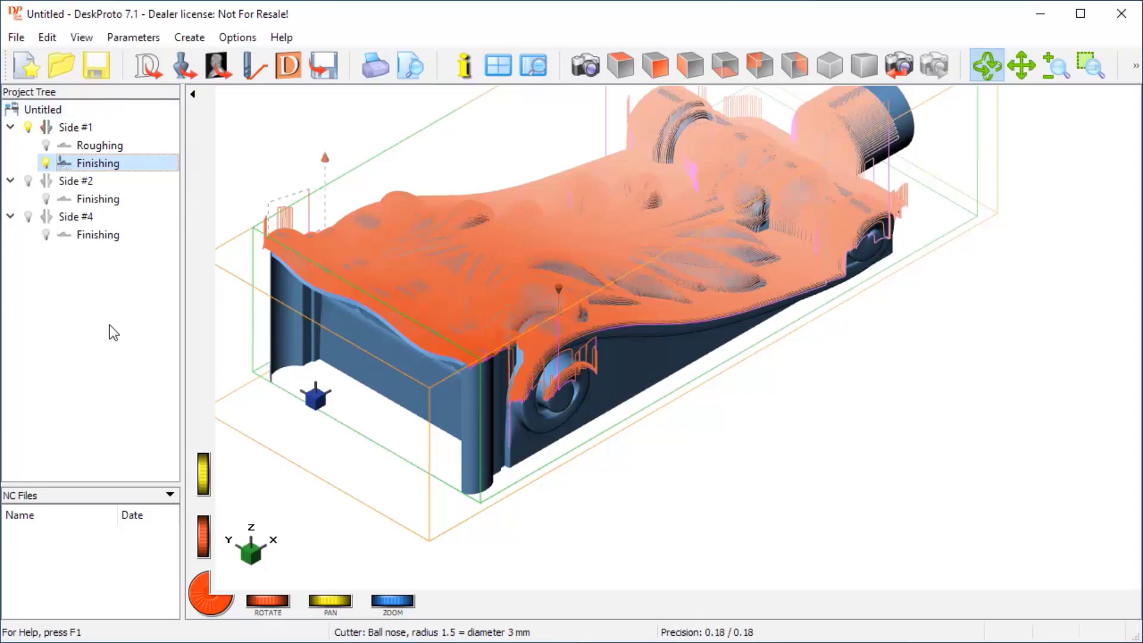
# - Save the project on the Desktop as a DeskProto project file named test
pyautogui.click(97, 66)
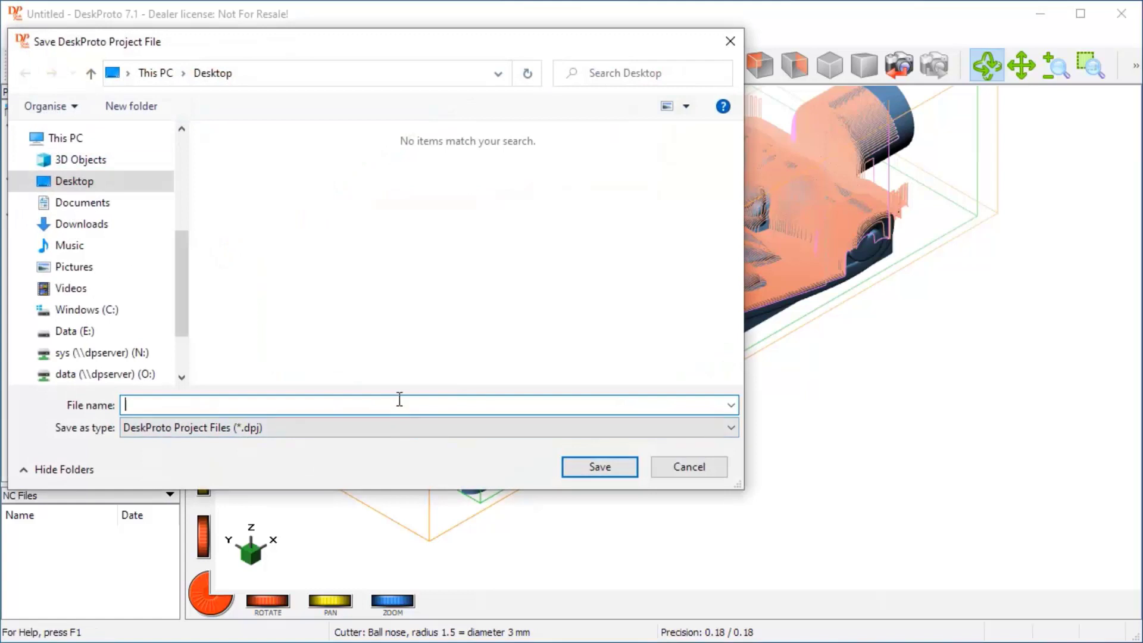
pyautogui.write('test')
pyautogui.click(596, 470)
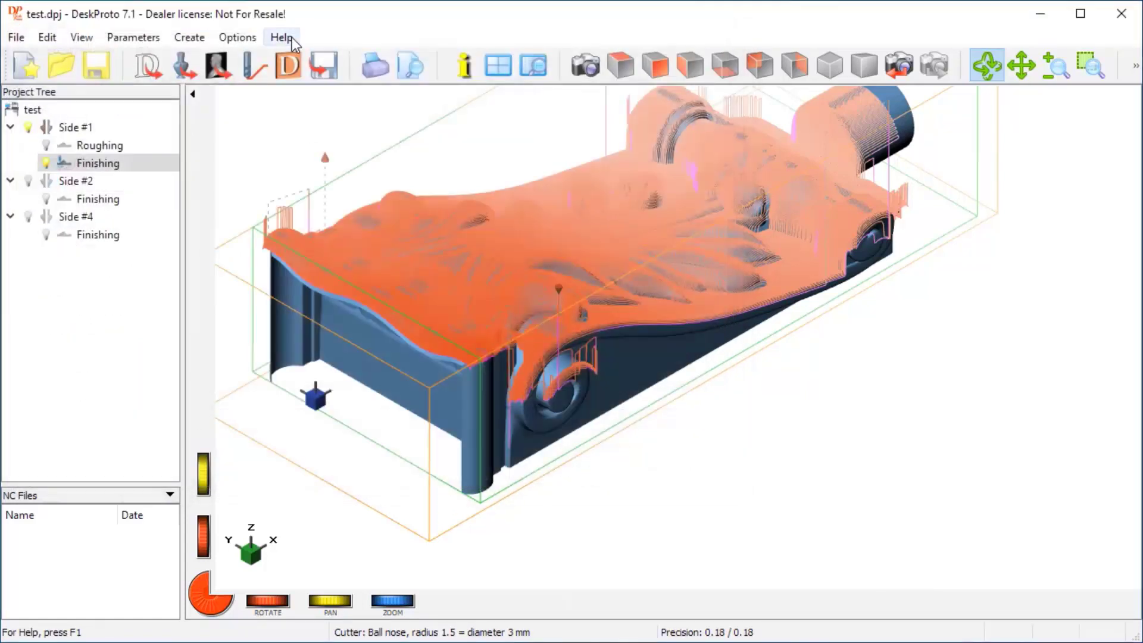
# - Write the NC program files as test on the Desktop, accepting the ball-nose warning, including non-visible operations and using the entire chains
pyautogui.click(324, 63)
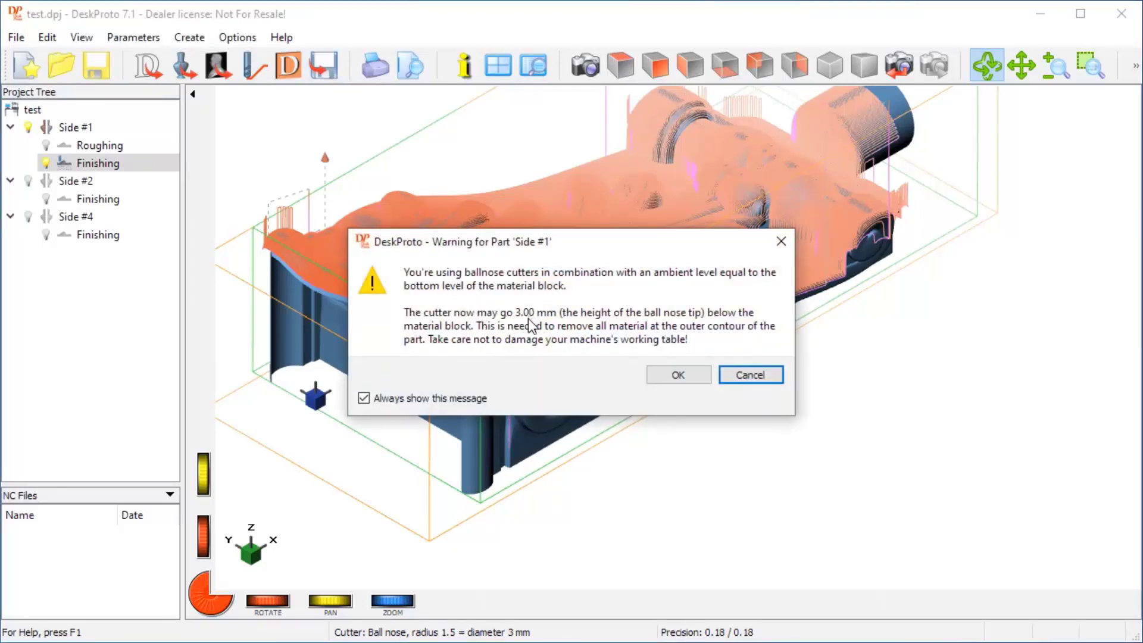
pyautogui.click(679, 376)
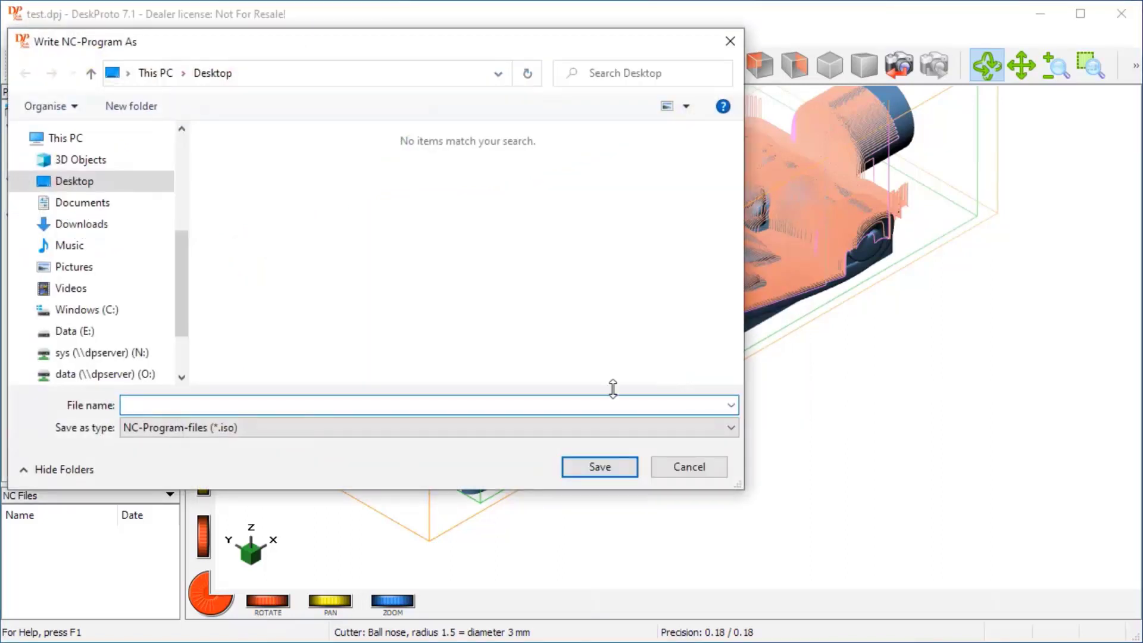
pyautogui.write('test')
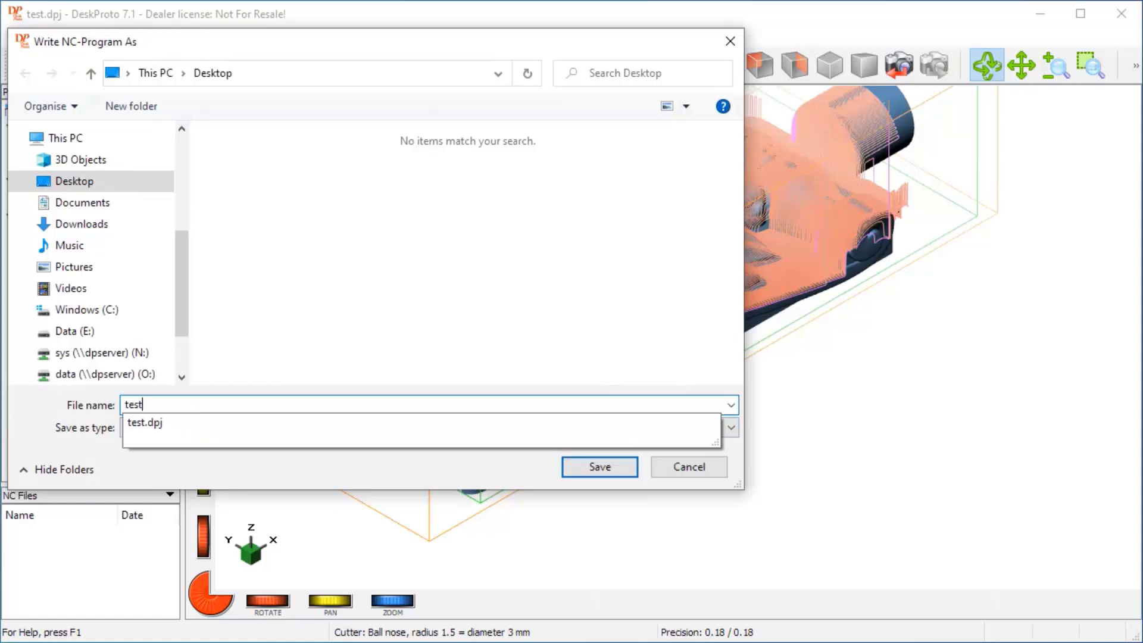
pyautogui.click(582, 466)
pyautogui.click(581, 466)
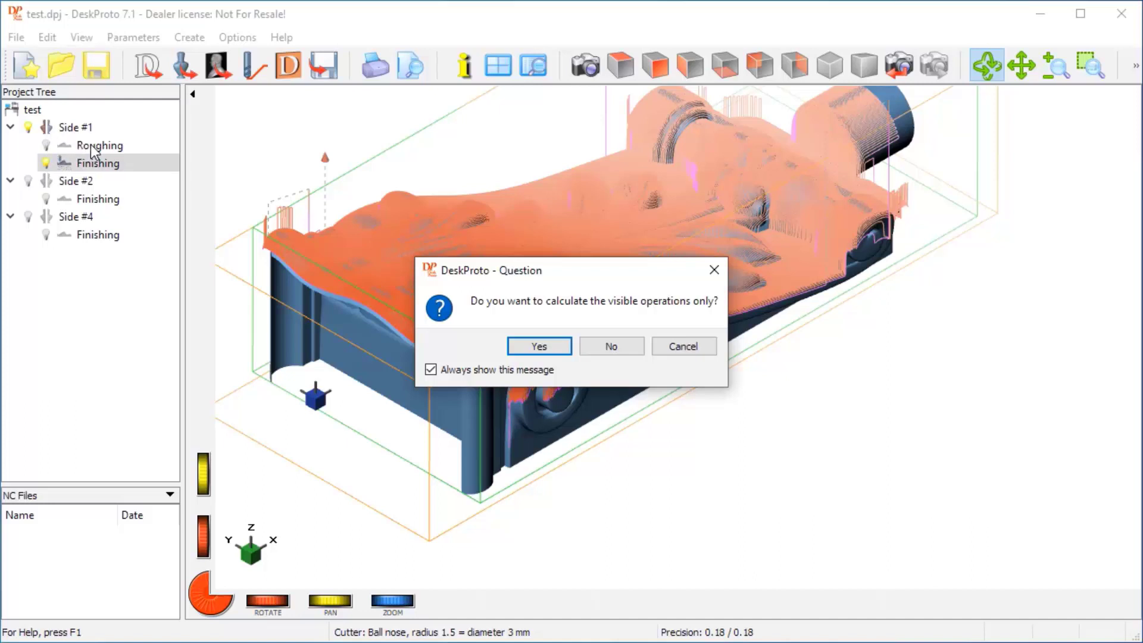
pyautogui.click(612, 346)
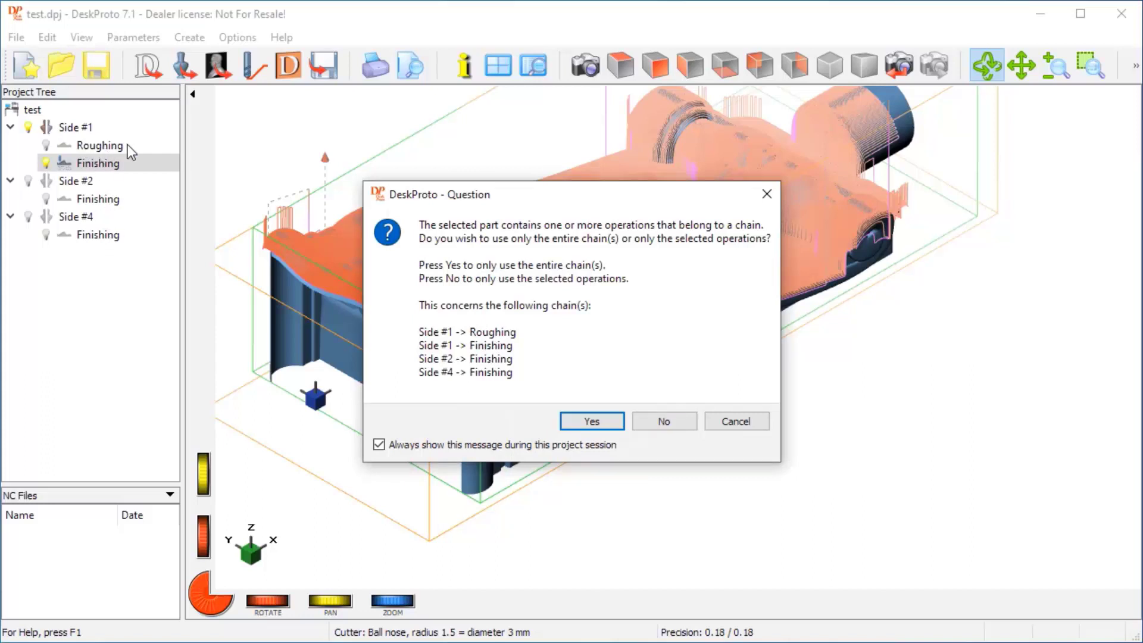
pyautogui.click(583, 420)
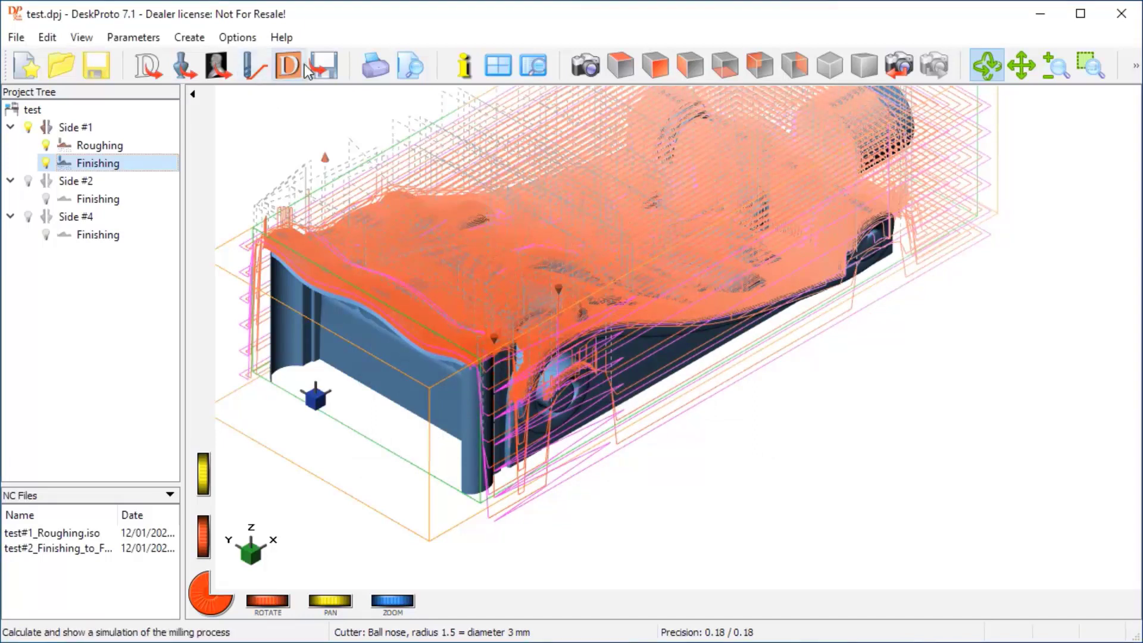
# - Check the names and extension of the written NC files in the save location, without writing them again
pyautogui.click(324, 63)
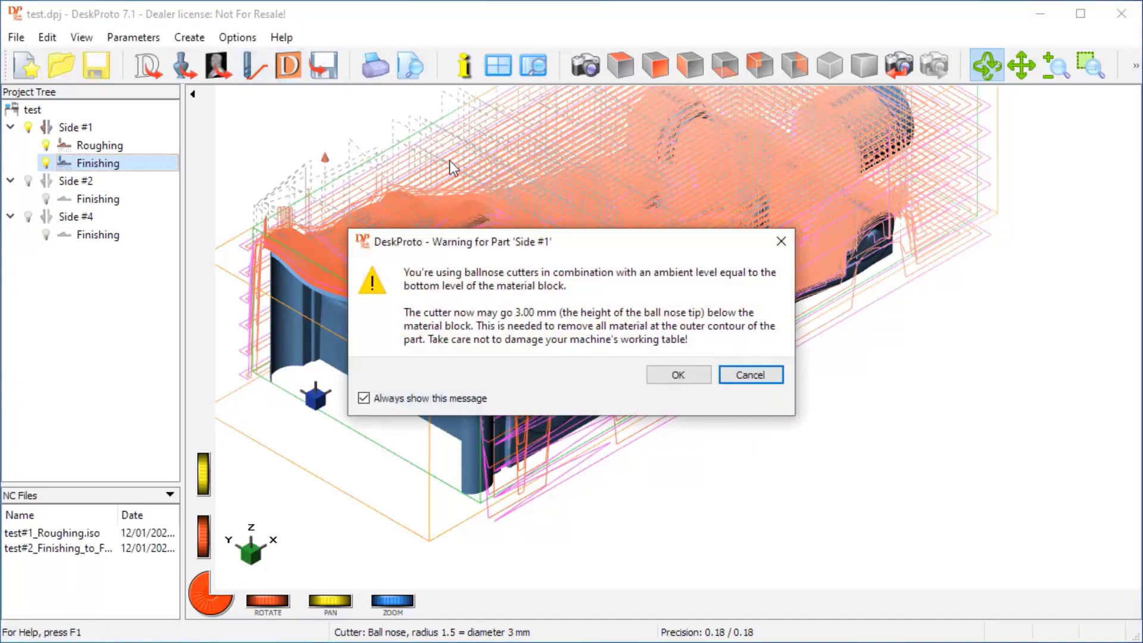
pyautogui.click(696, 374)
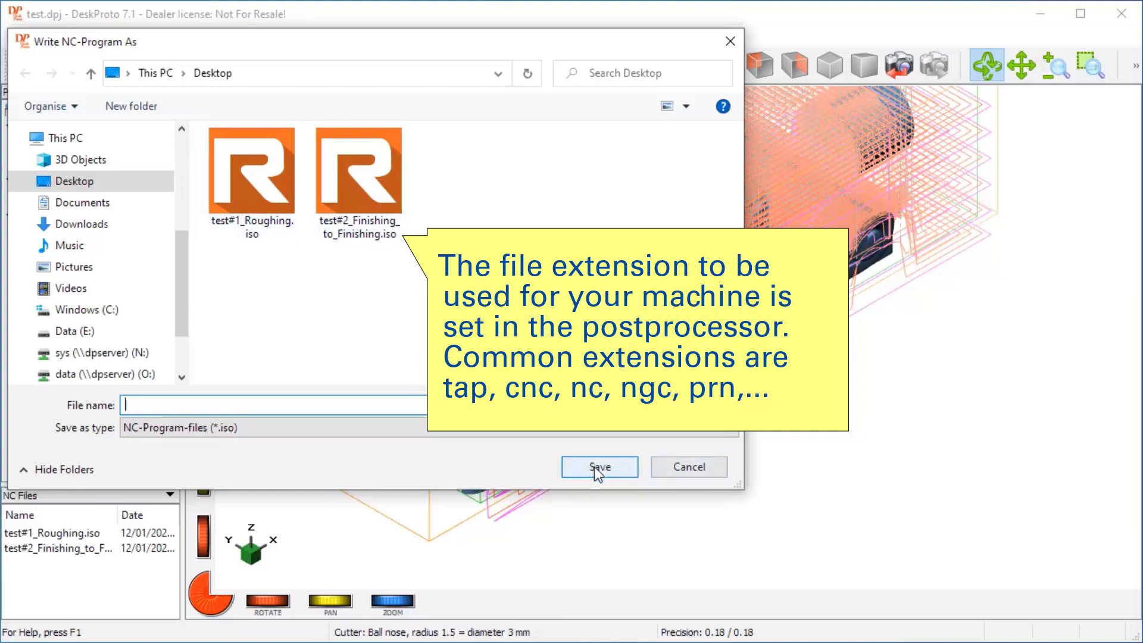
pyautogui.click(667, 467)
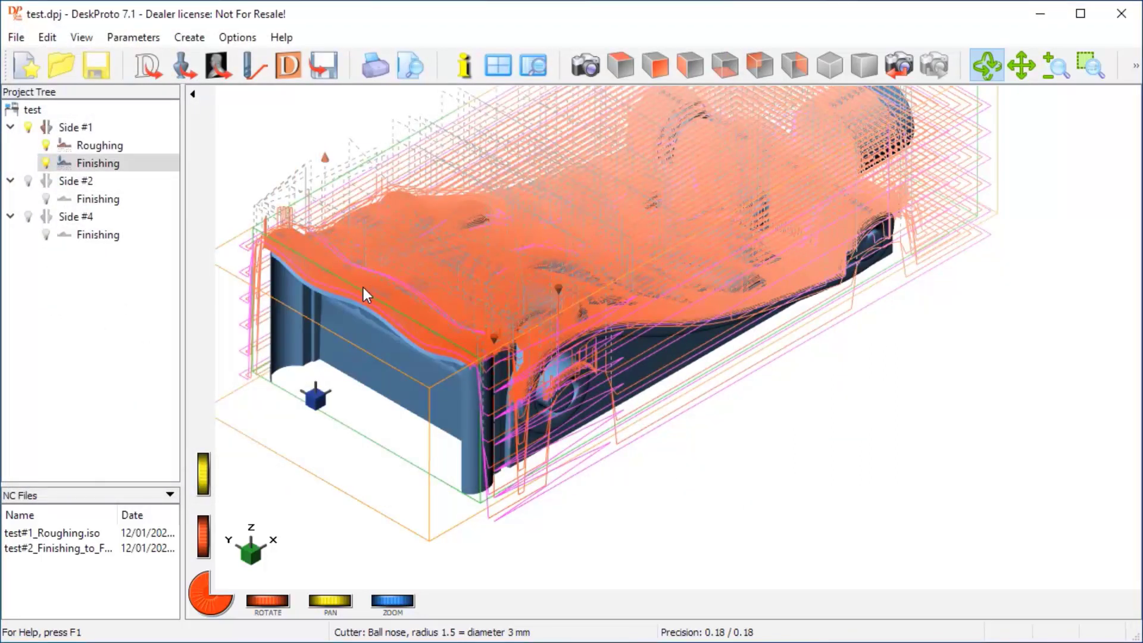
# - Simulate only the roughing operation of Side #1 on the material block
pyautogui.scroll(-3, 864, 380)
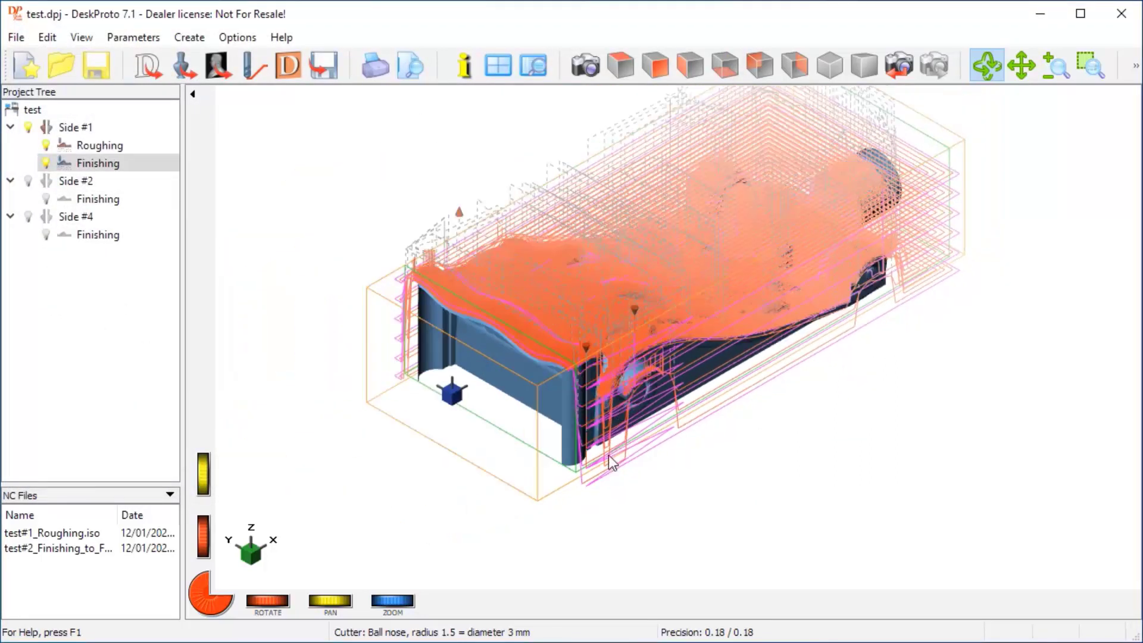
pyautogui.scroll(-2, 434, 516)
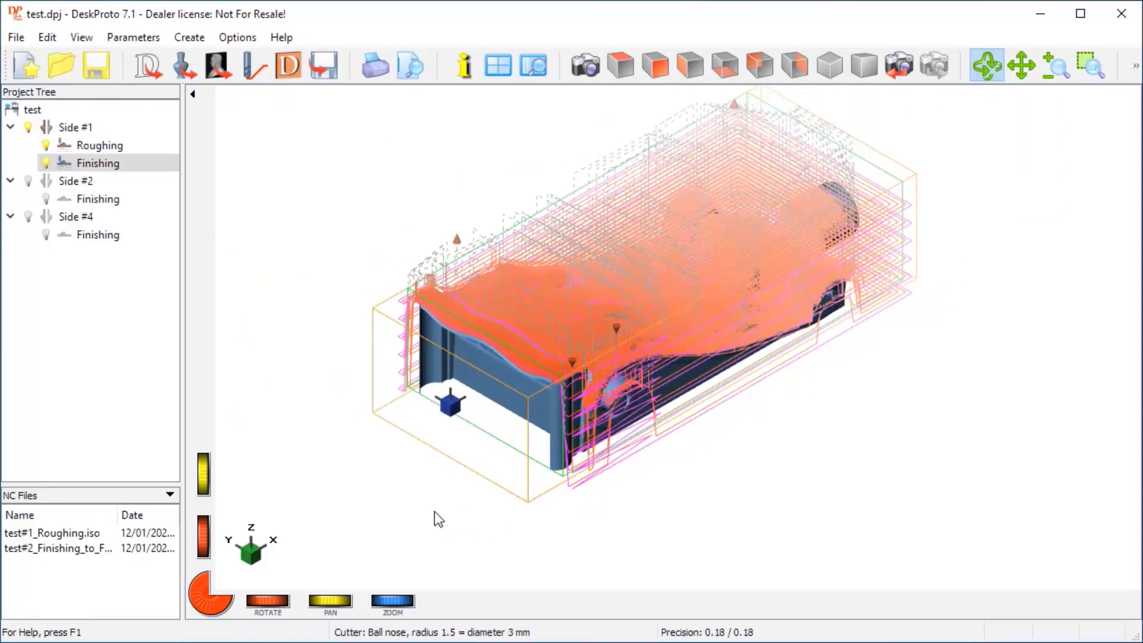
pyautogui.click(88, 159)
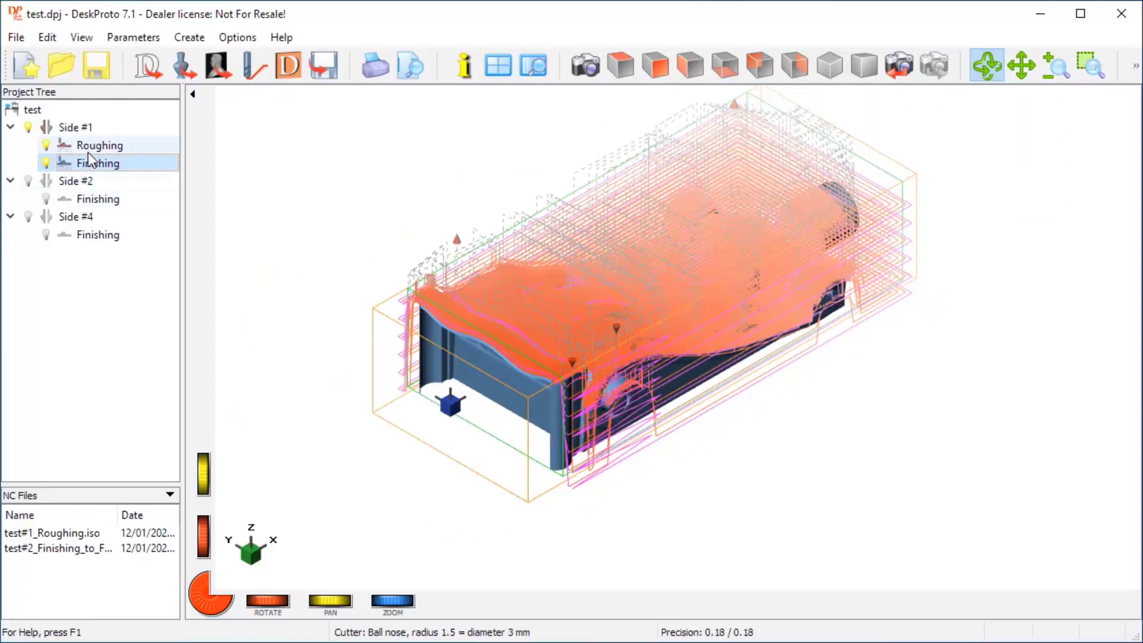
pyautogui.click(287, 65)
pyautogui.moveTo(760, 399); pyautogui.dragTo(131, 348)
pyautogui.click(60, 396)
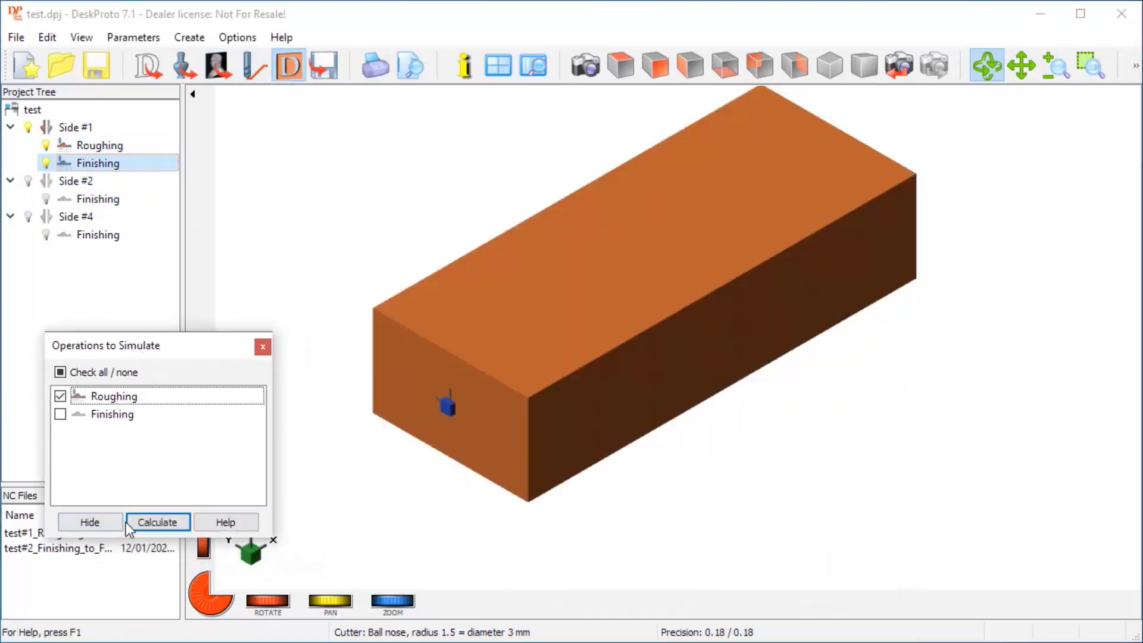
pyautogui.click(157, 522)
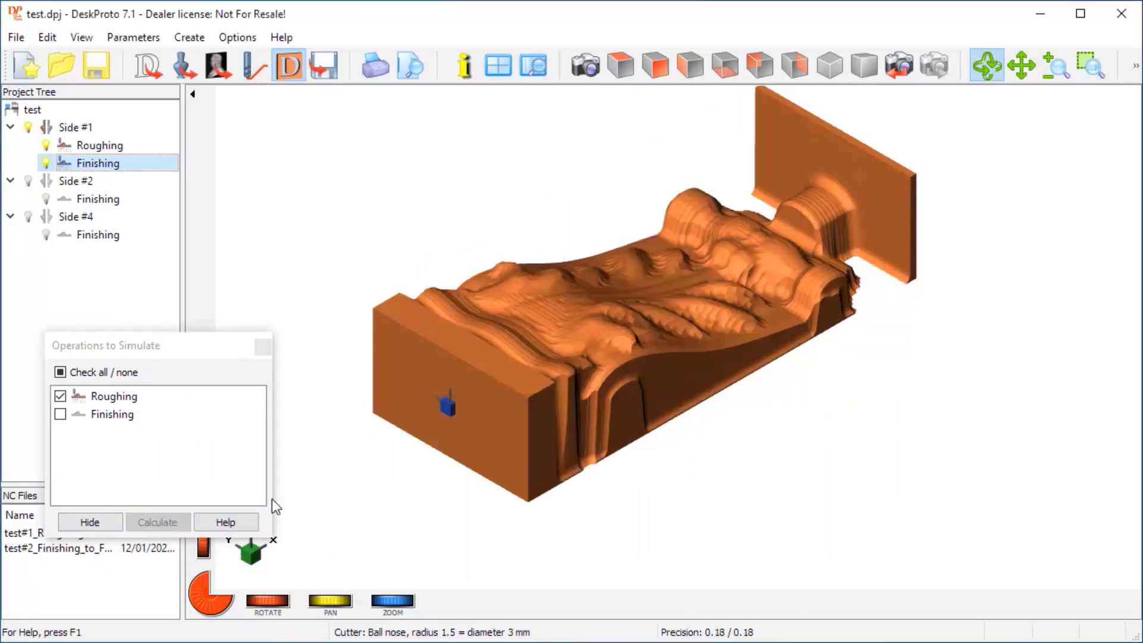
# - Add Side #1's finishing operation to the simulation, calculate it, and return to the toolpath view
pyautogui.click(61, 415)
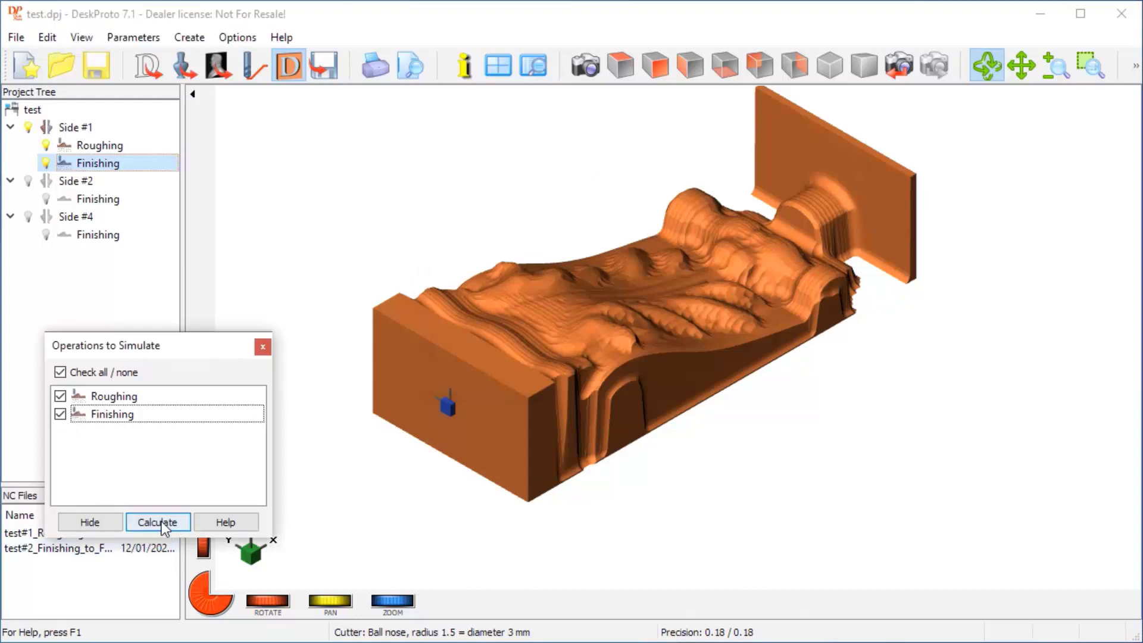
pyautogui.click(162, 523)
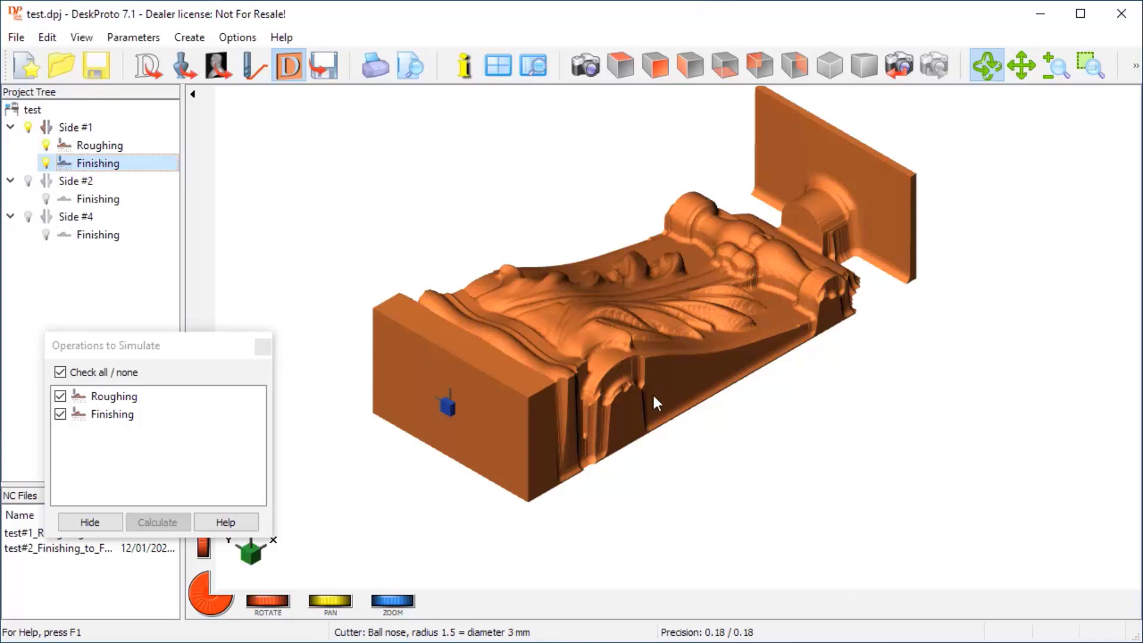
pyautogui.click(76, 524)
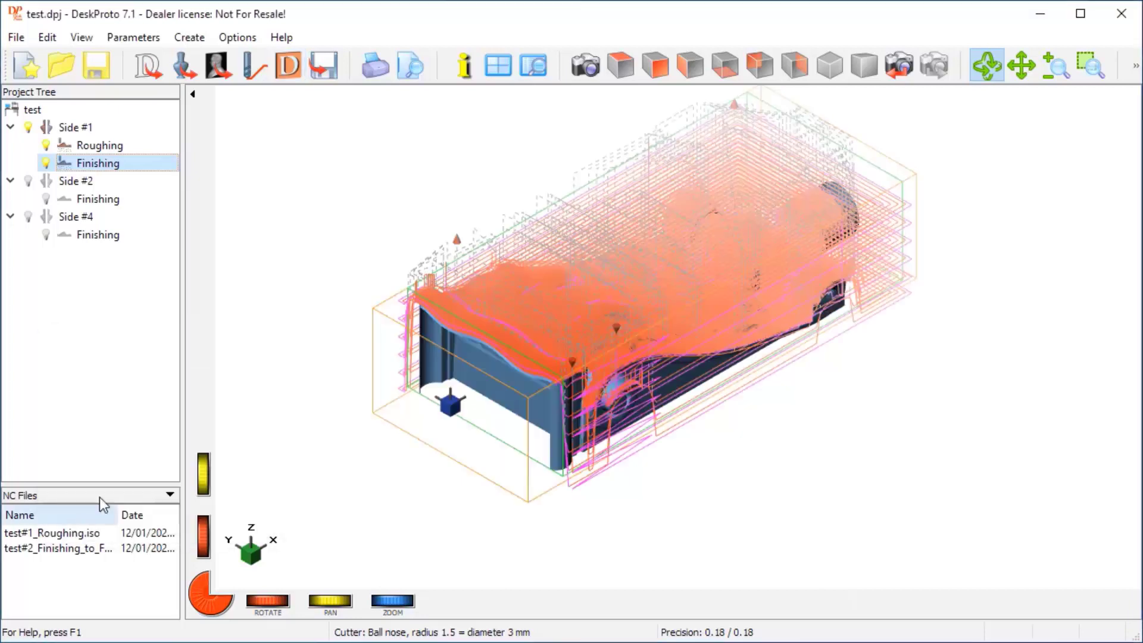
# - View the program's version and license information and close it again
pyautogui.click(284, 39)
pyautogui.click(322, 182)
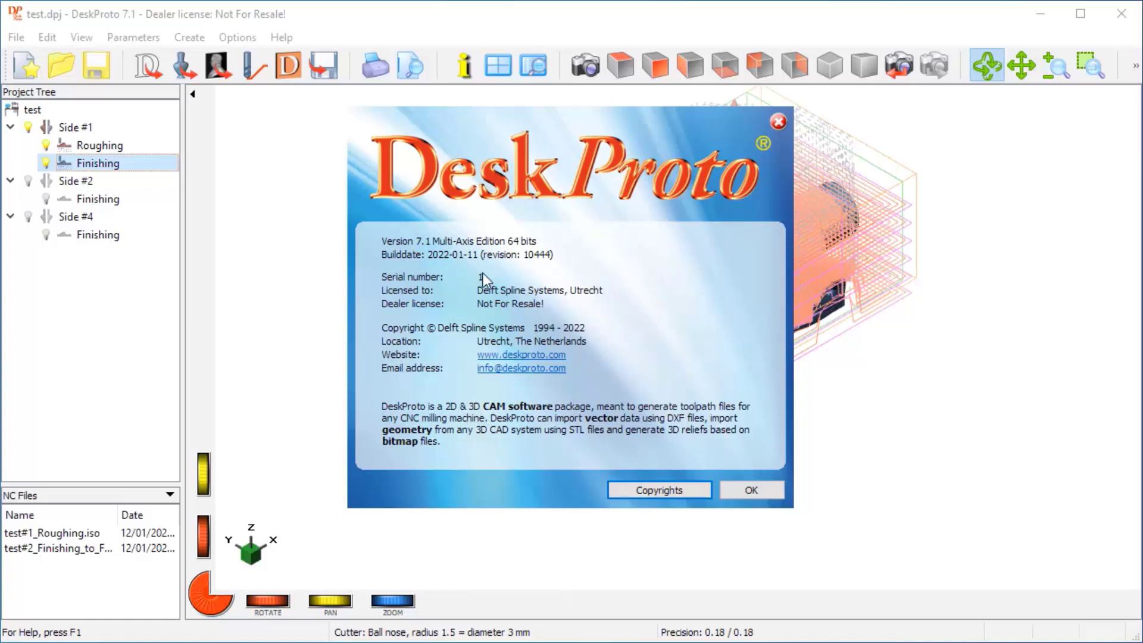
pyautogui.click(753, 491)
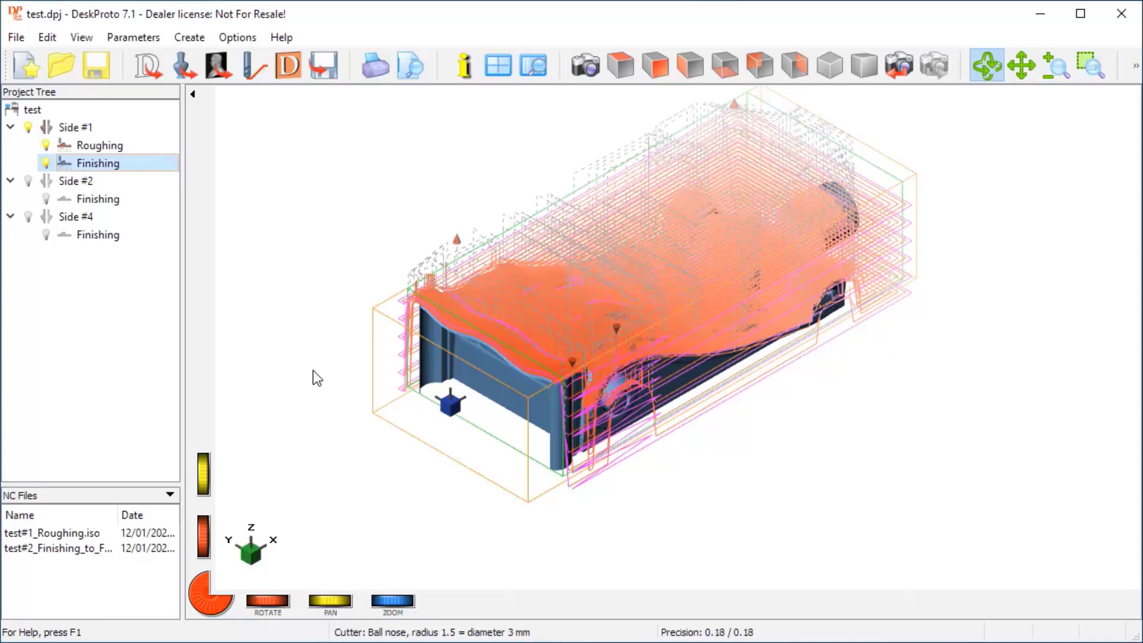
# - Exit the program and save the changes to the test project
pyautogui.click(1119, 17)
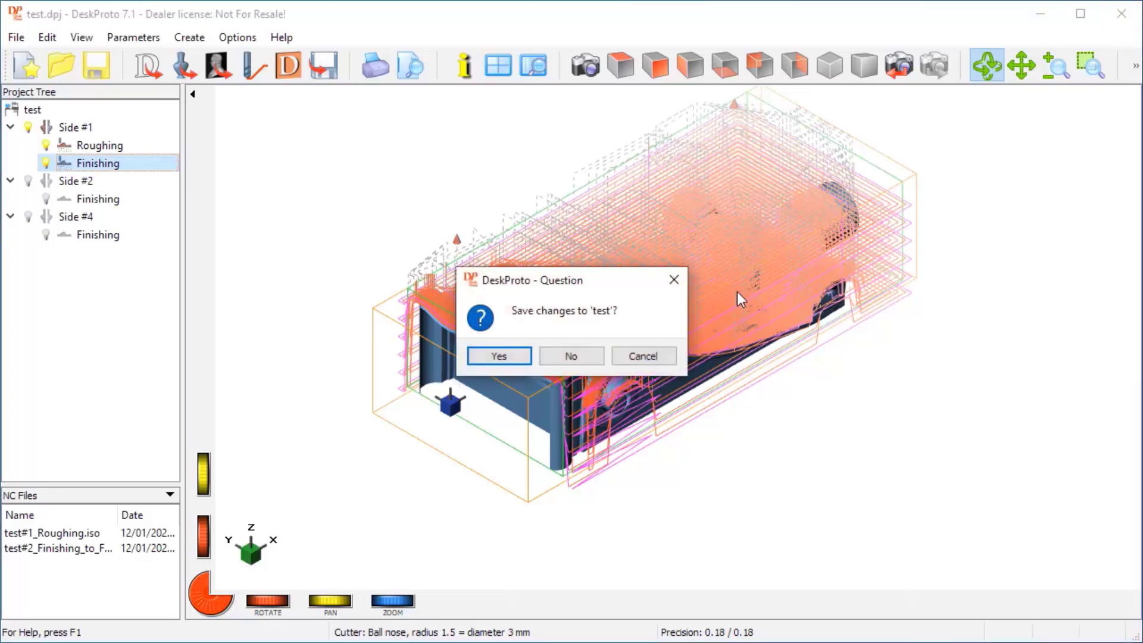
pyautogui.click(473, 360)
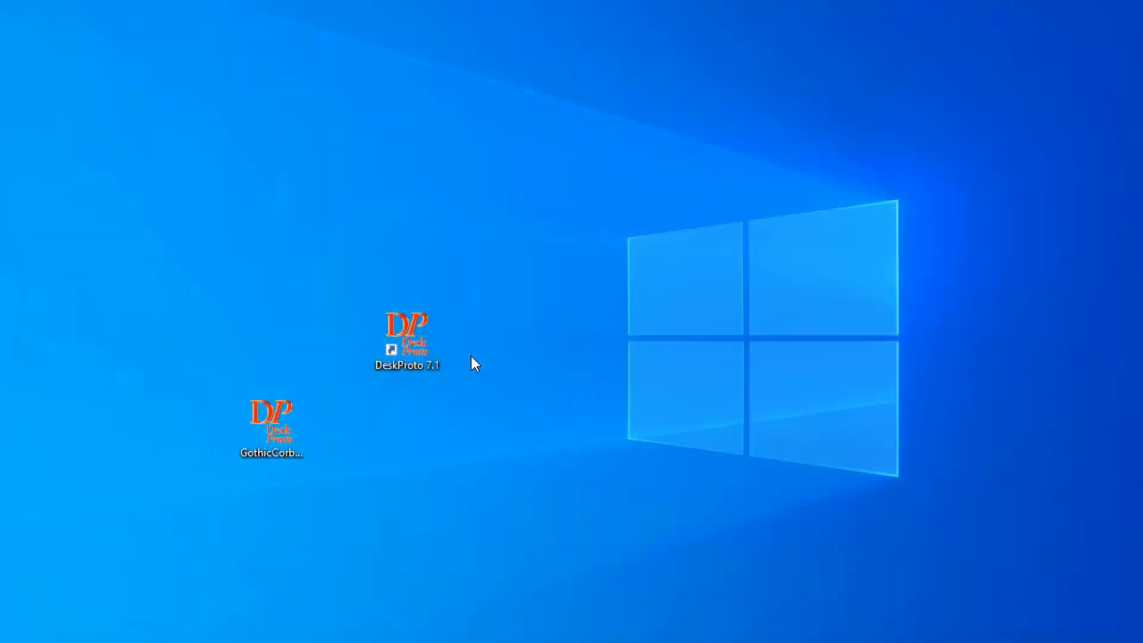